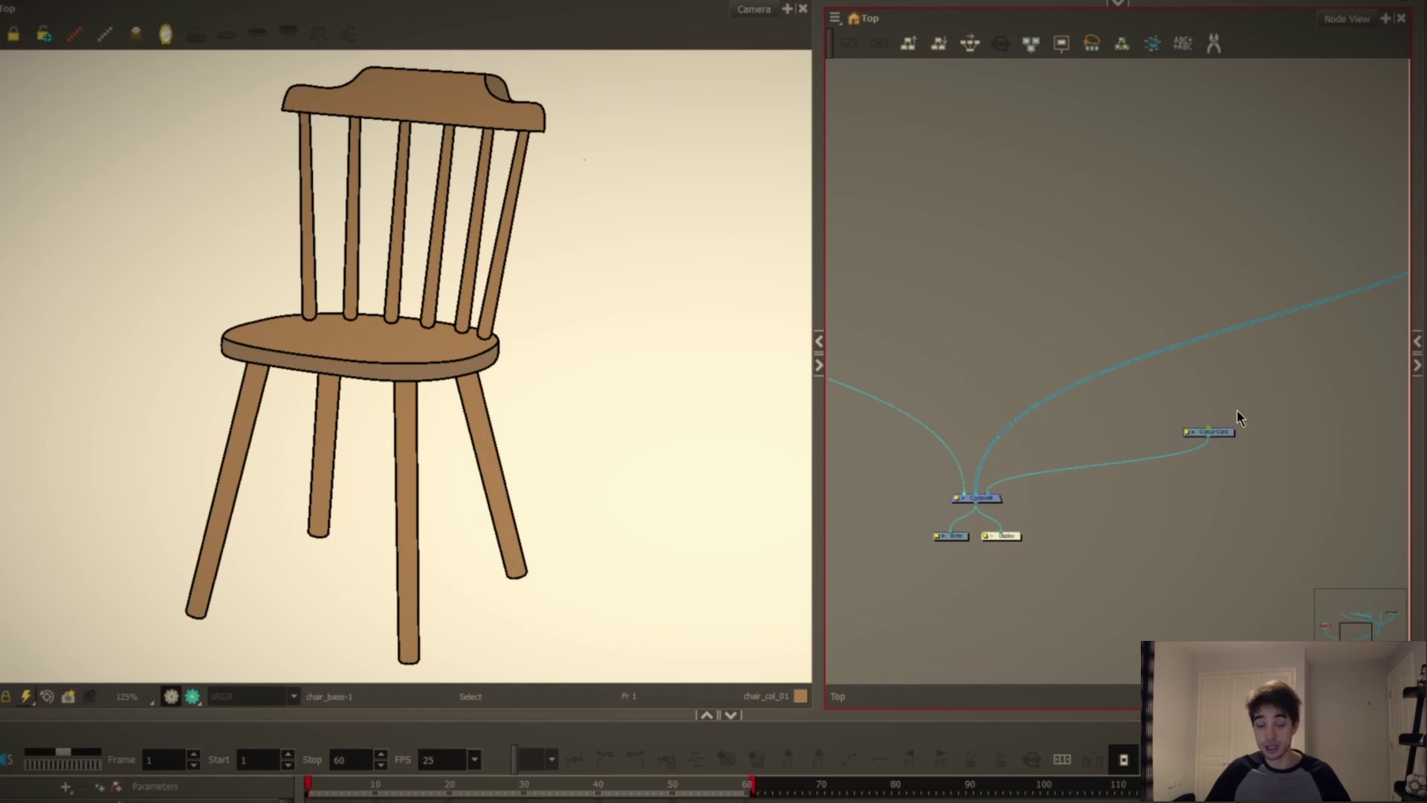
# Step: Widen the node view and add a parent peg to each of the chair's drawing nodes
pyautogui.scroll(-1, 483, 371)
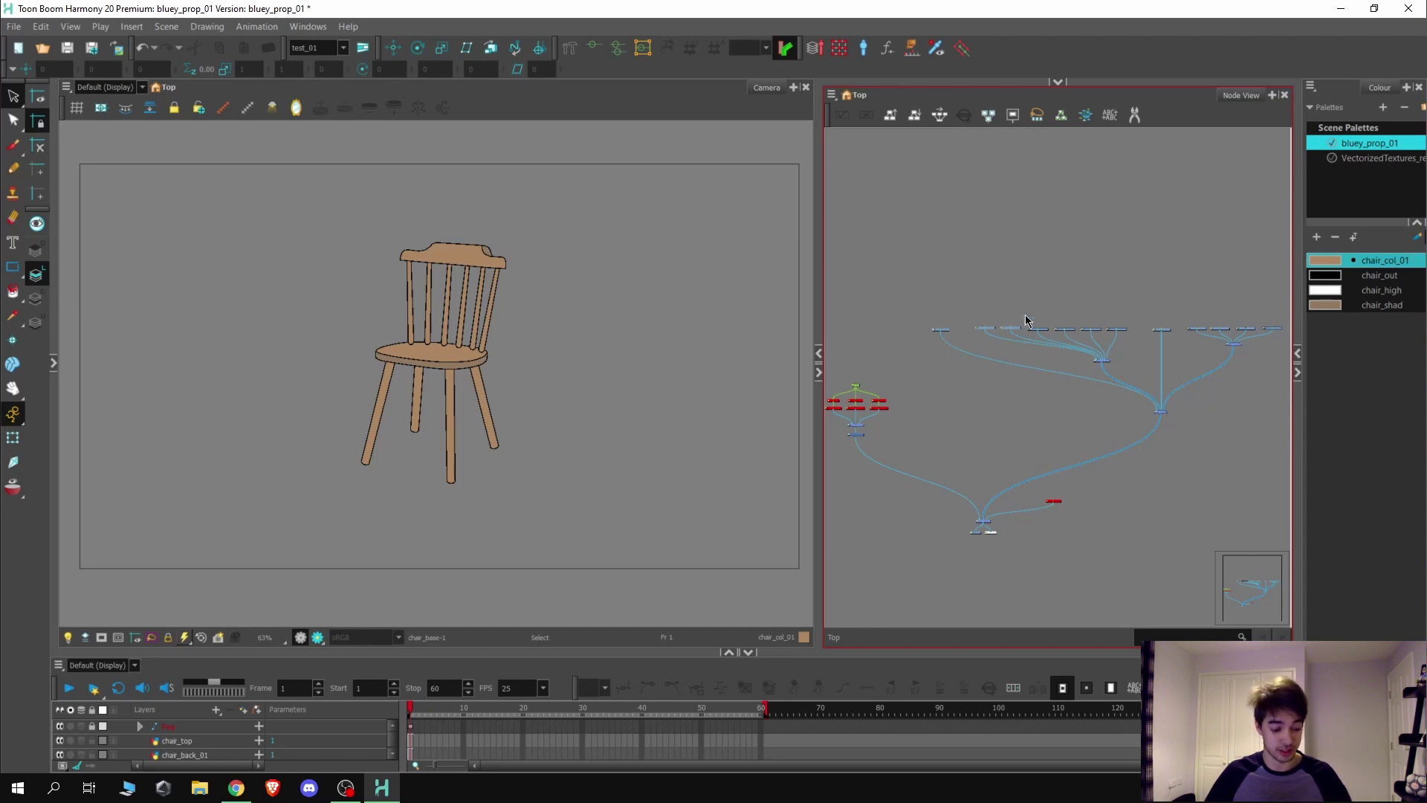
pyautogui.moveTo(821, 311); pyautogui.dragTo(631, 311)
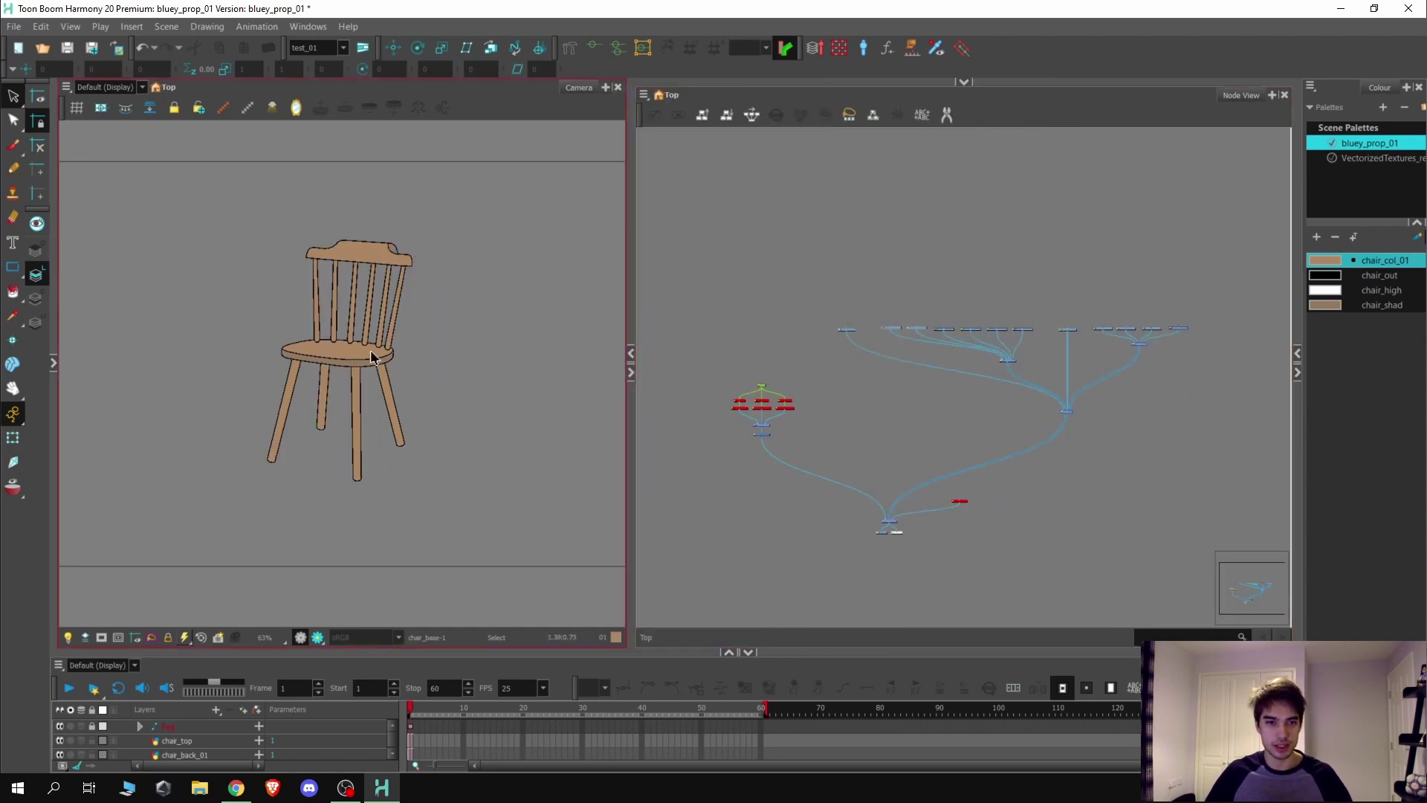
pyautogui.scroll(-2, 975, 285)
pyautogui.scroll(2, 1082, 226)
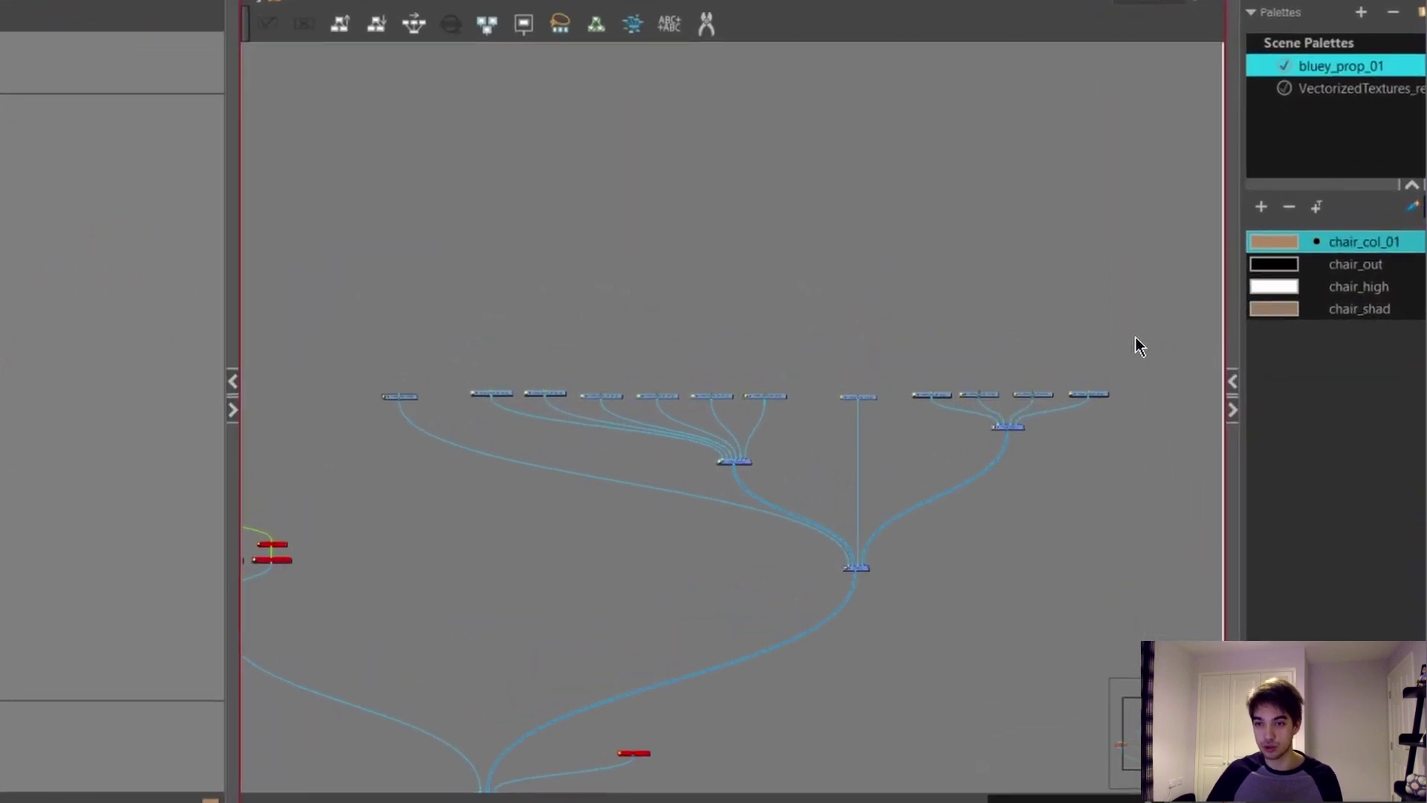
pyautogui.moveTo(1161, 318); pyautogui.dragTo(377, 408)
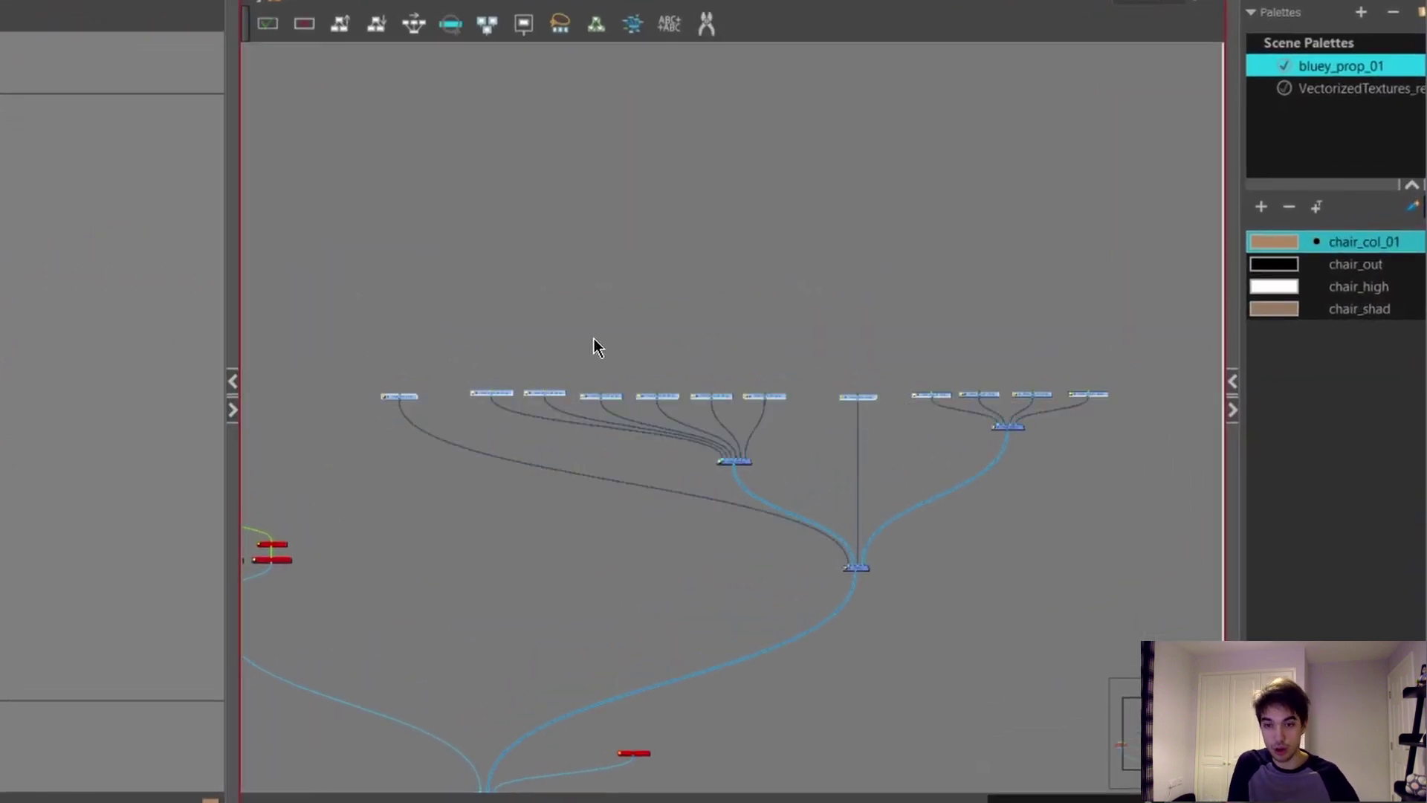
pyautogui.hotkey('ctrl', 'p')
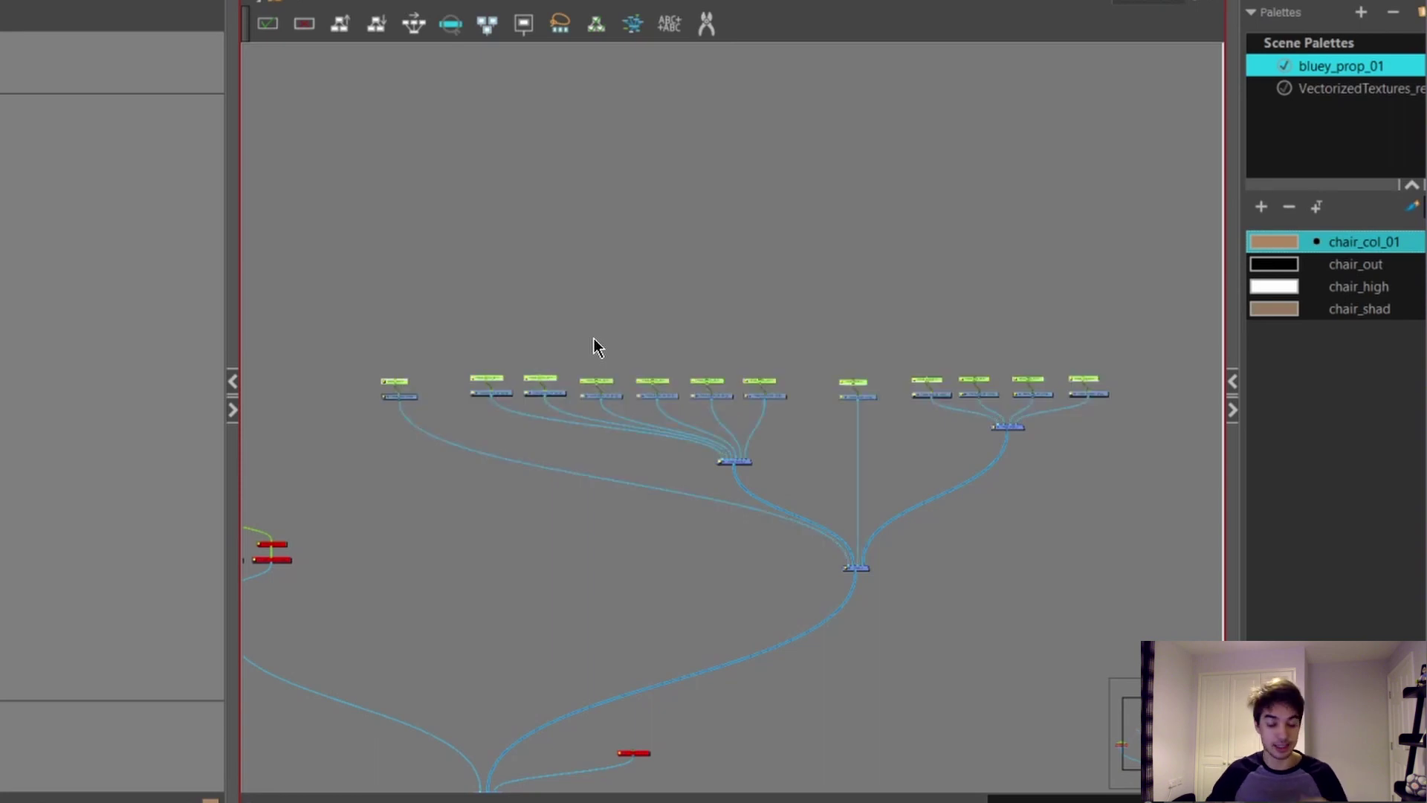
pyautogui.click(679, 269)
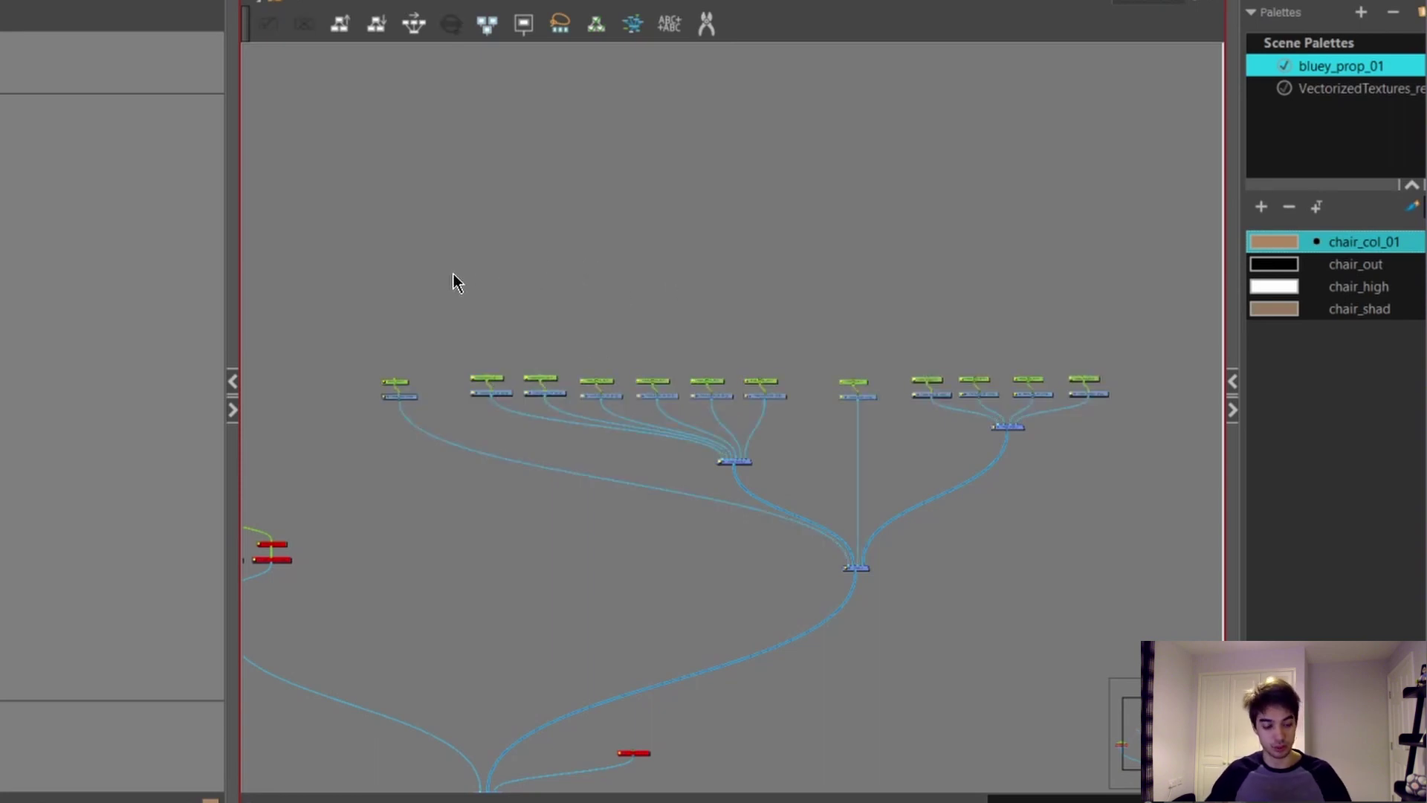
# Step: Select the chair_top-P peg and display its pivot with the Rotate tool
pyautogui.scroll(5, 392, 370)
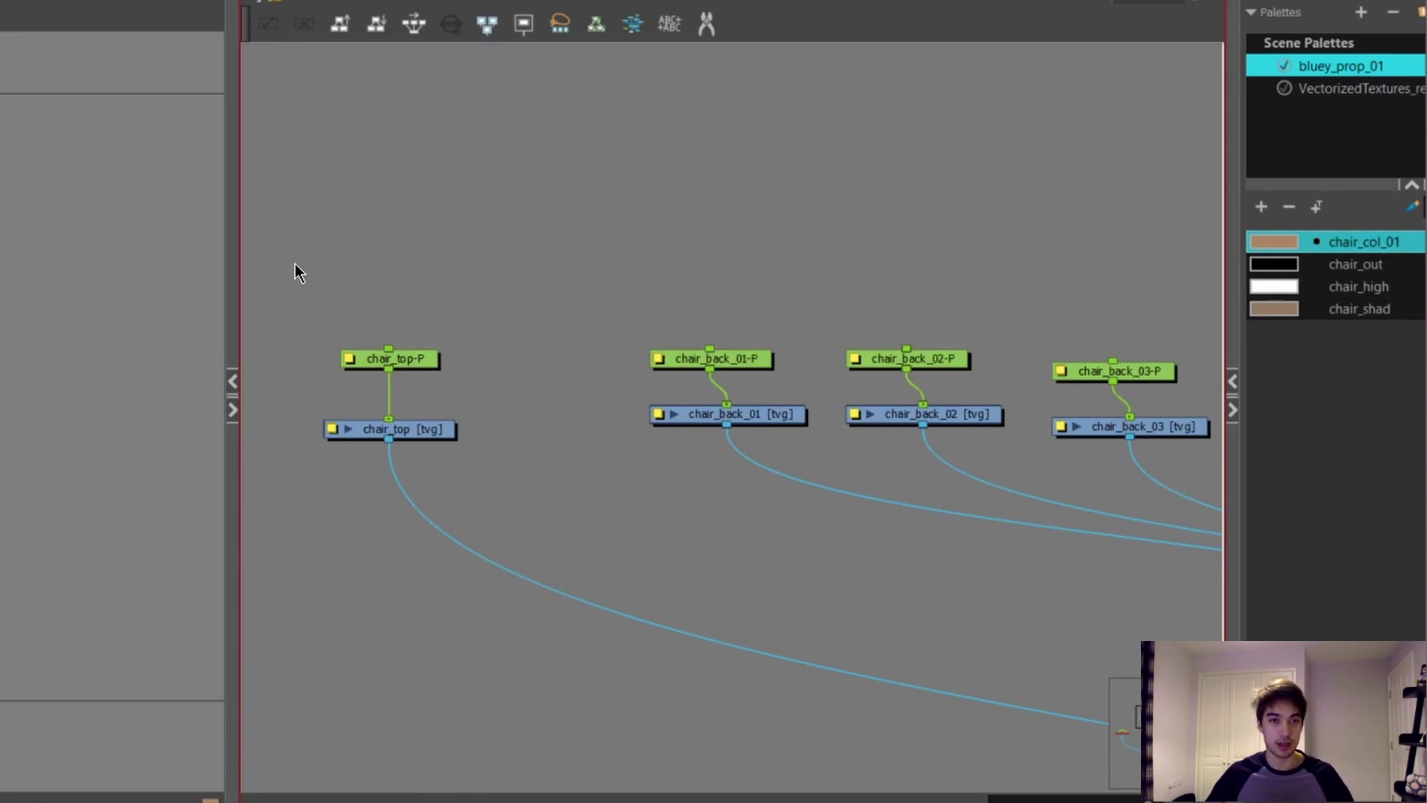
pyautogui.click(112, 387)
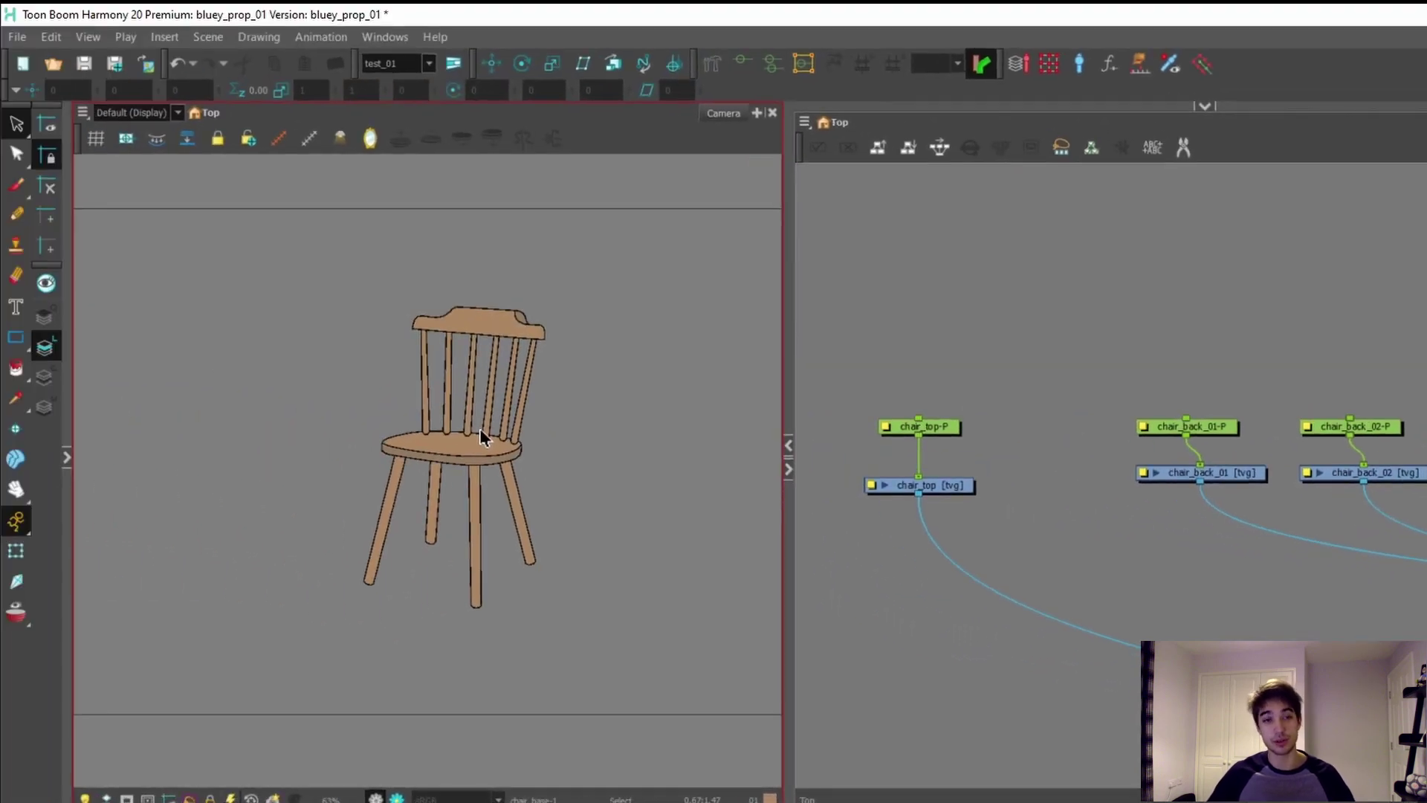
pyautogui.click(993, 470)
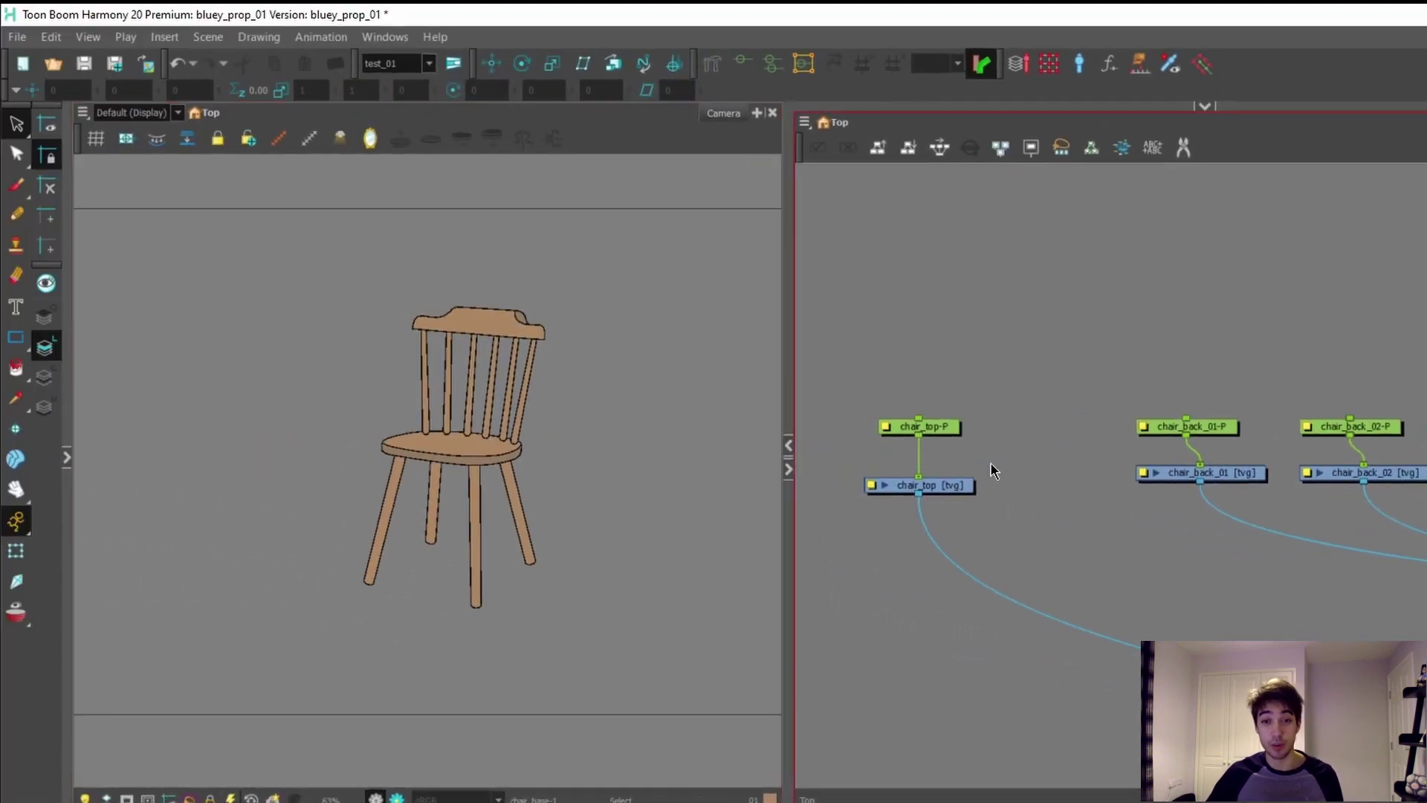
pyautogui.click(938, 431)
pyautogui.click(551, 153)
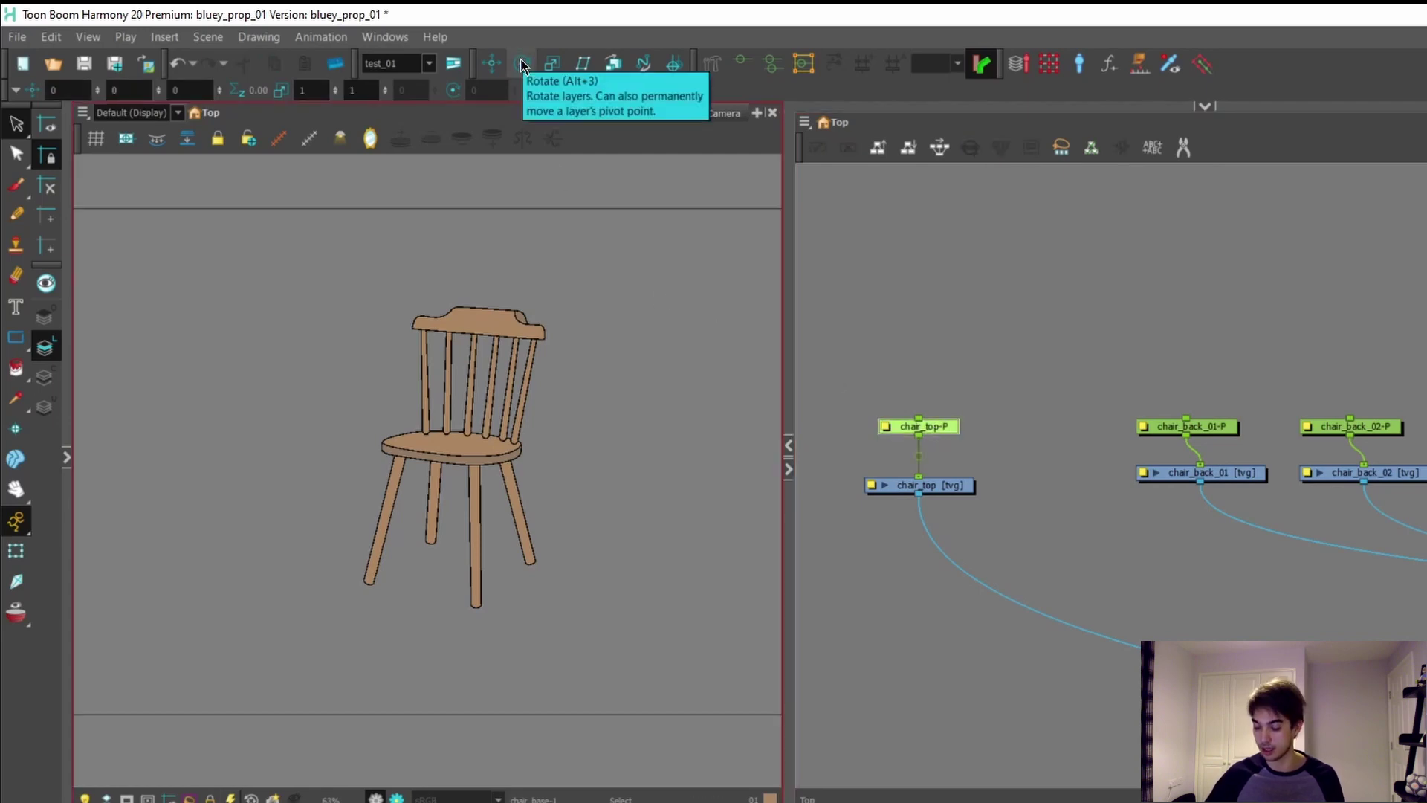
pyautogui.click(522, 64)
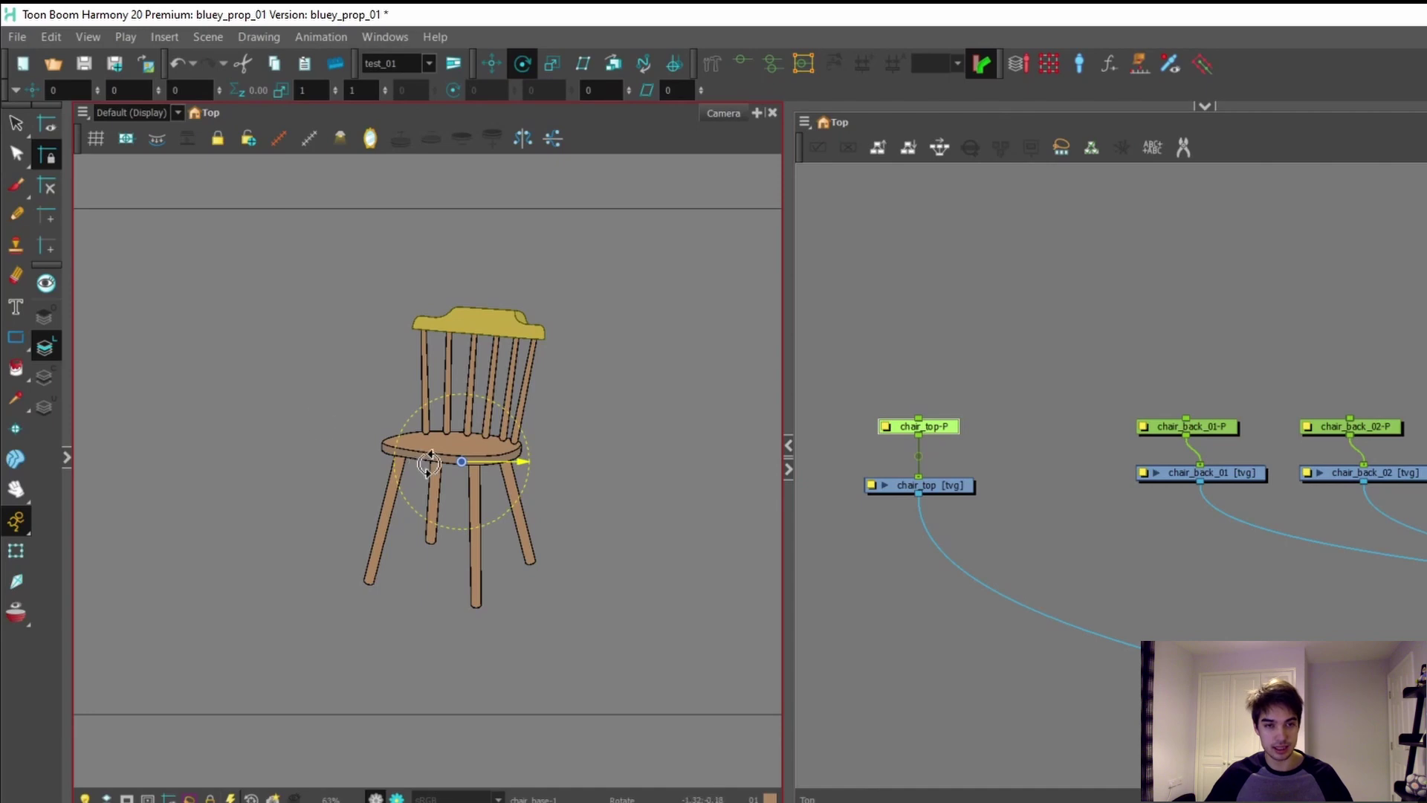
# Step: Examine the default pivot of the chair_top-P peg with the safe-area overlay and with the Translate and Rotate tools
pyautogui.scroll(6, 429, 464)
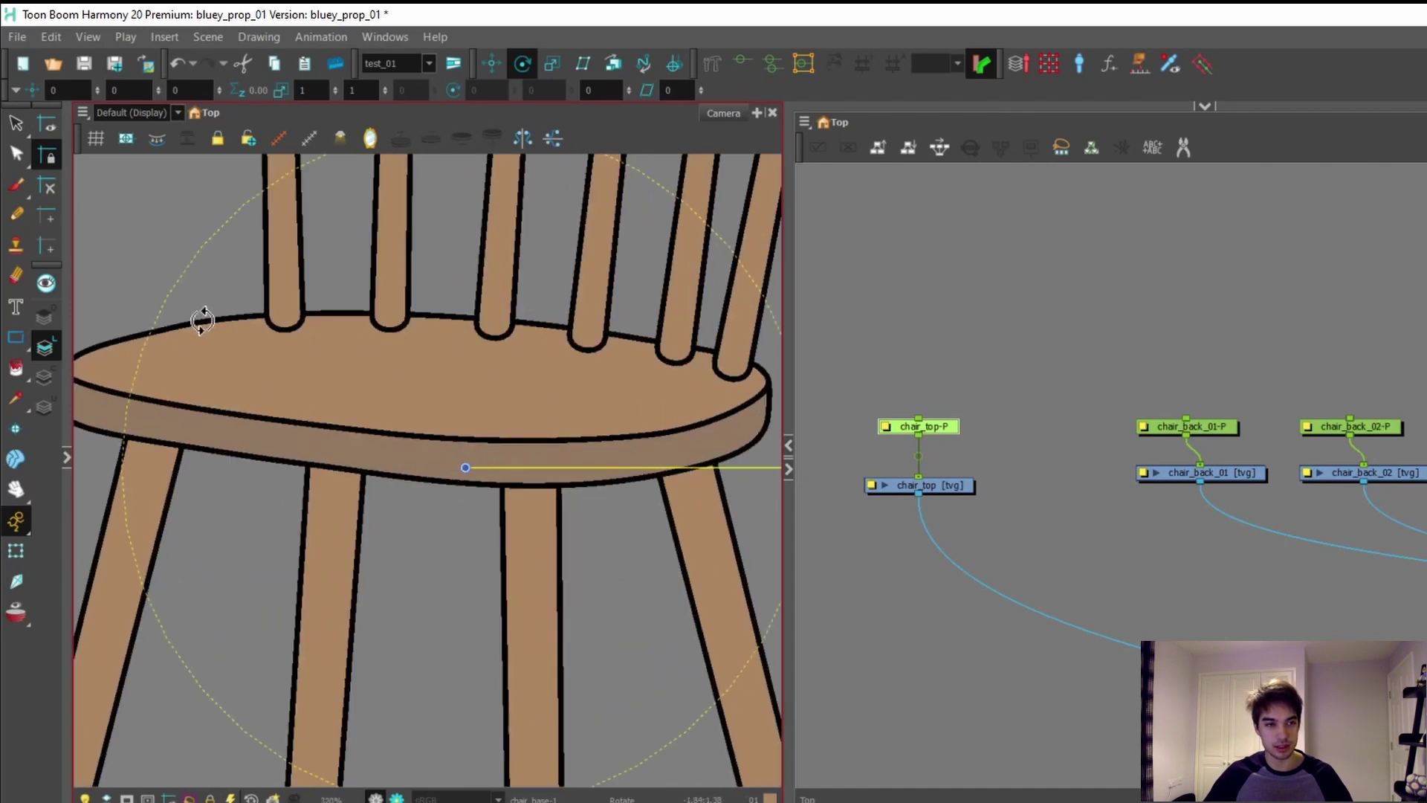
pyautogui.click(147, 799)
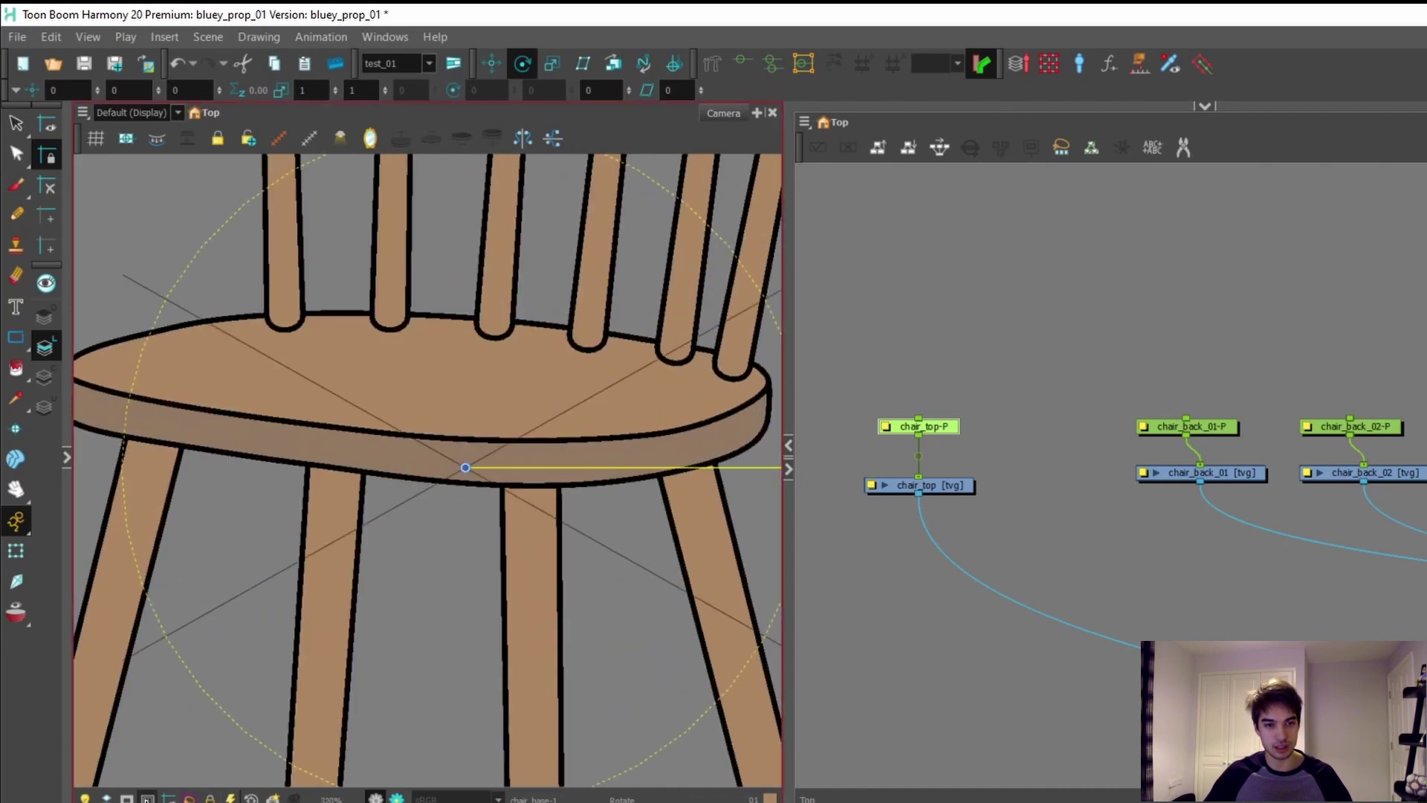
pyautogui.click(147, 799)
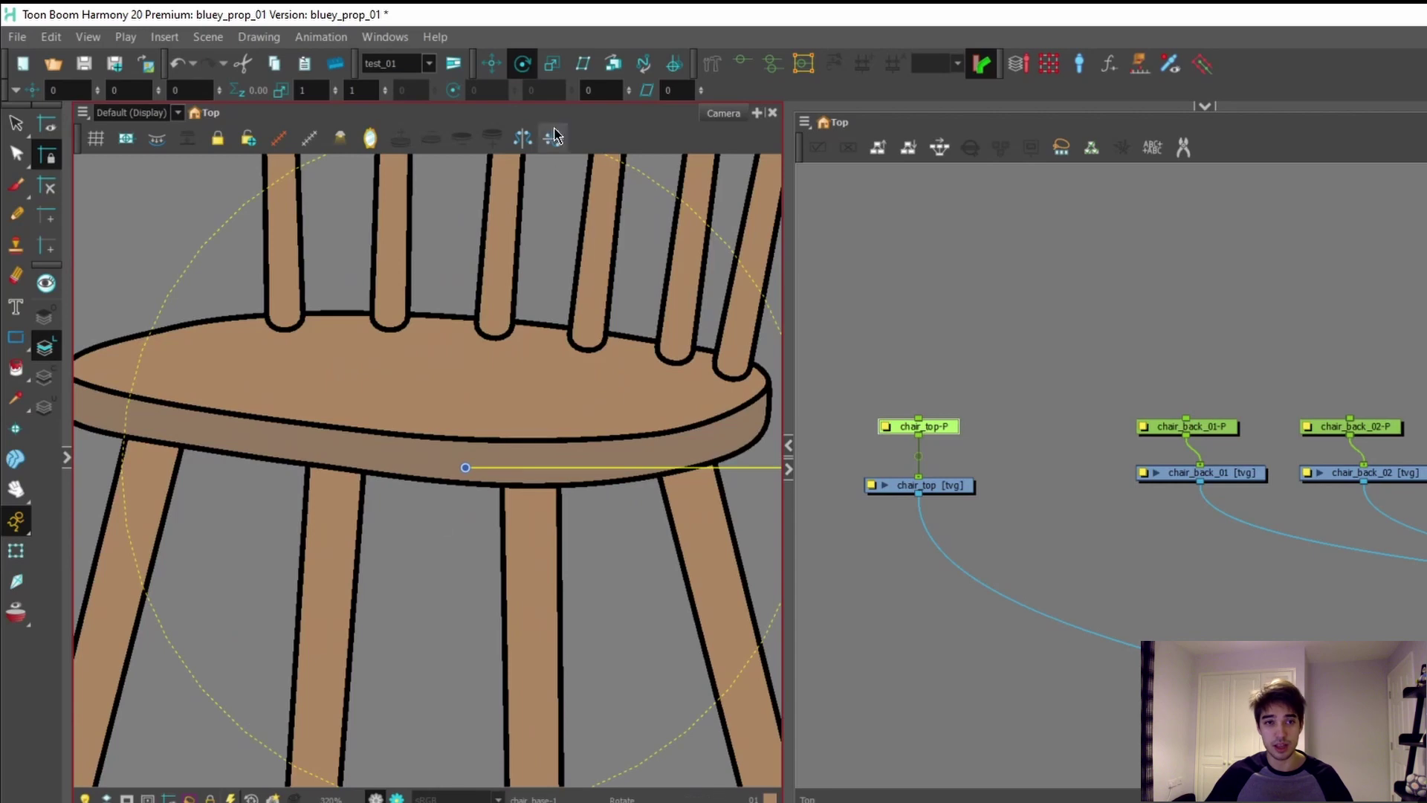
pyautogui.click(491, 65)
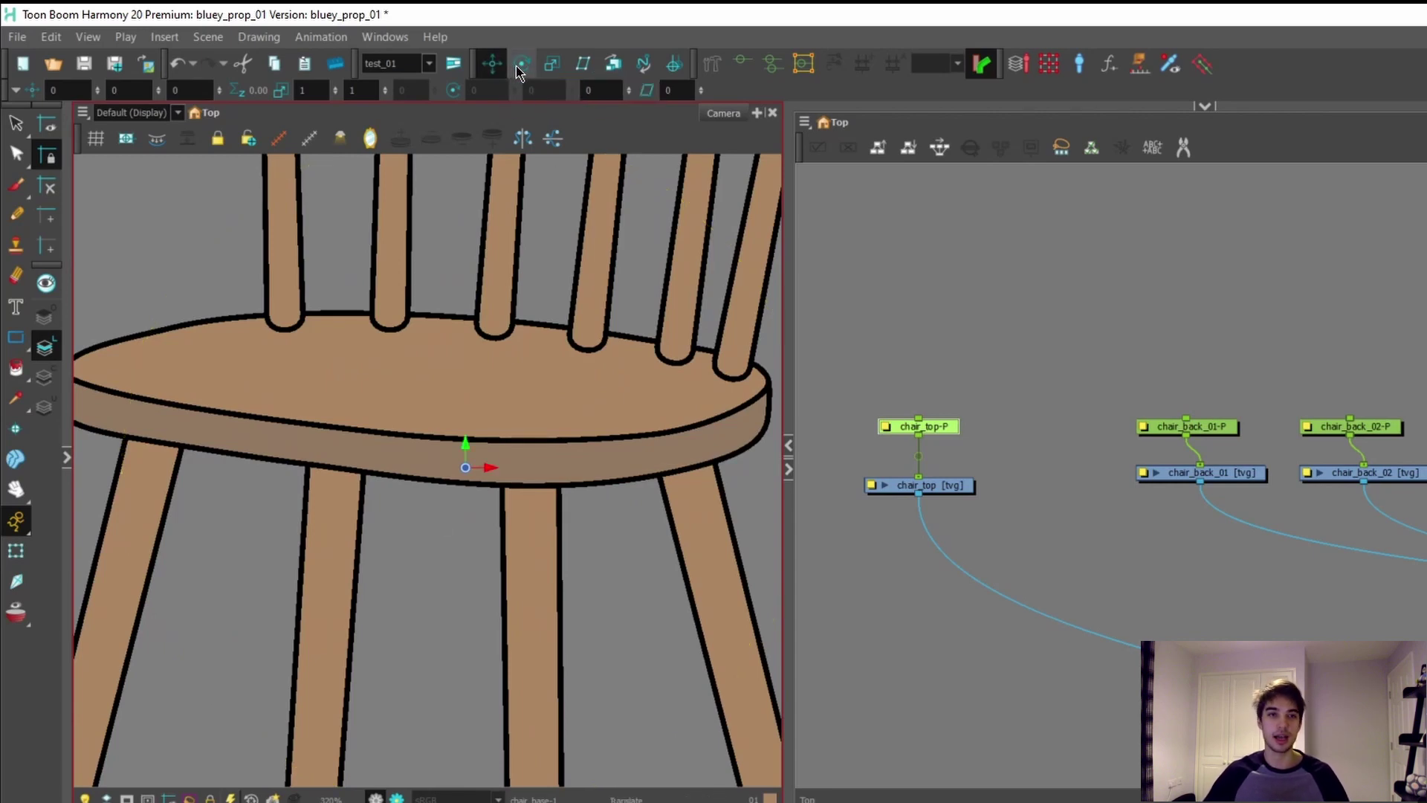
pyautogui.click(523, 65)
# Step: Reposition the pivot of the chair_top-P peg to the middle of the chair's top rail with the Rotate tool
pyautogui.scroll(-2, 506, 459)
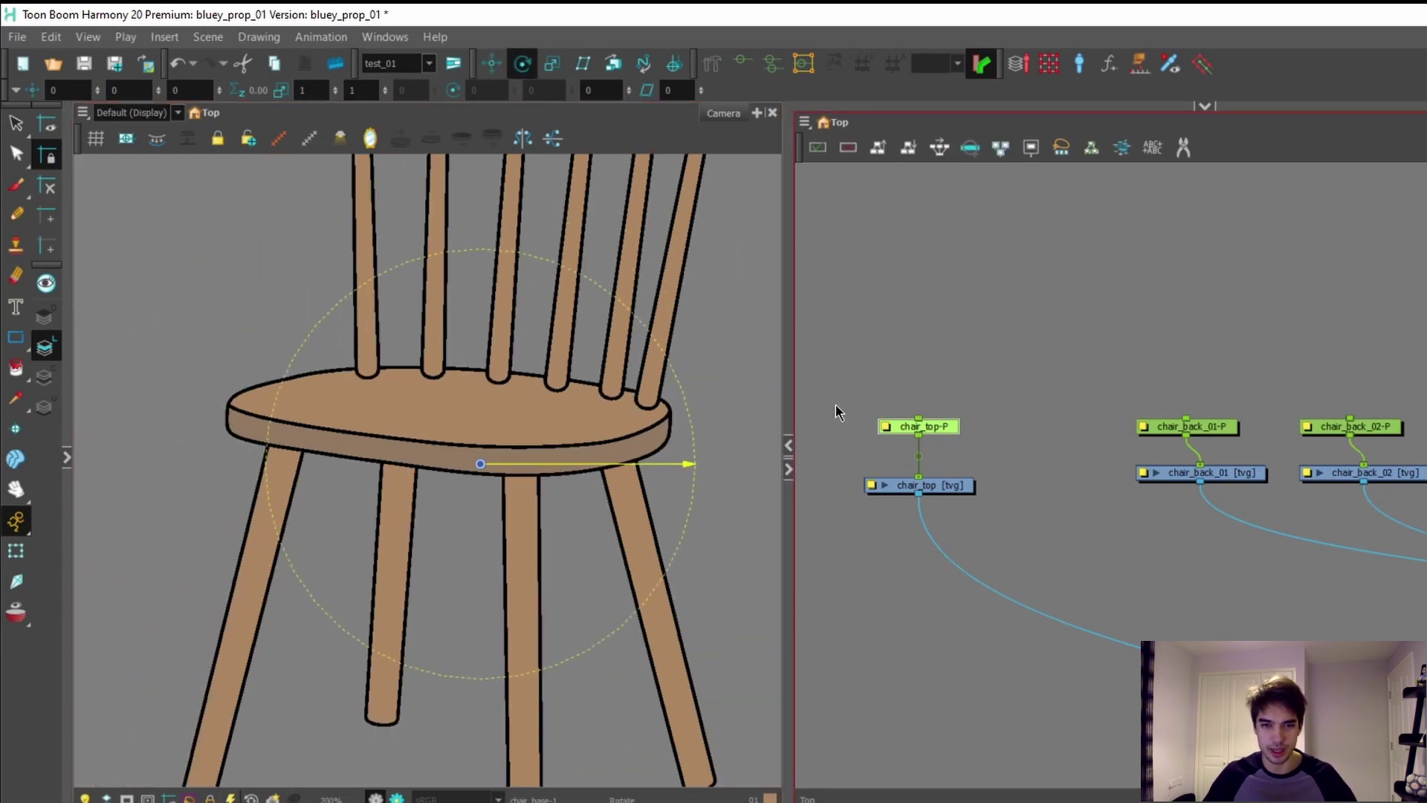
pyautogui.scroll(-2, 500, 417)
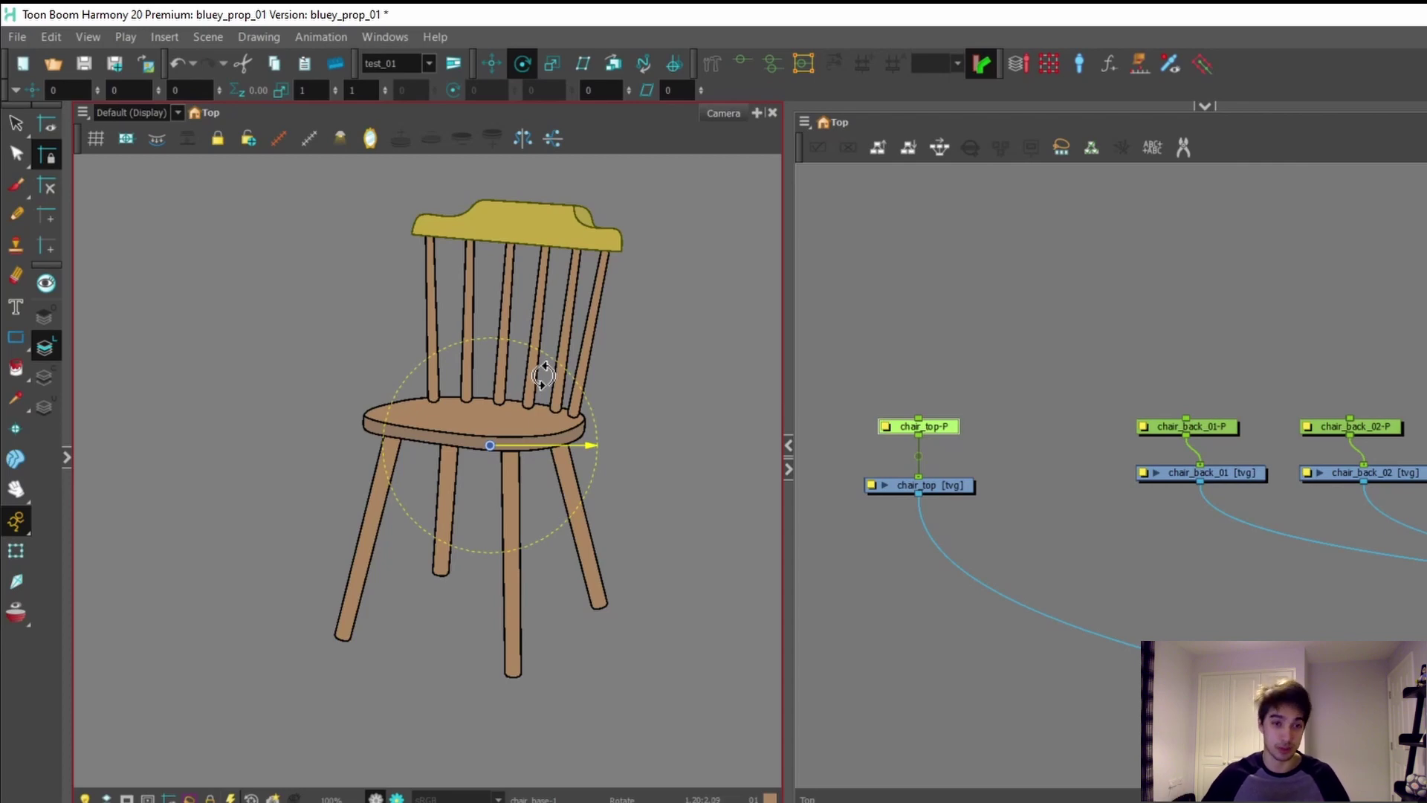
pyautogui.scroll(-1, 547, 376)
pyautogui.scroll(2, 554, 268)
pyautogui.scroll(2, 561, 297)
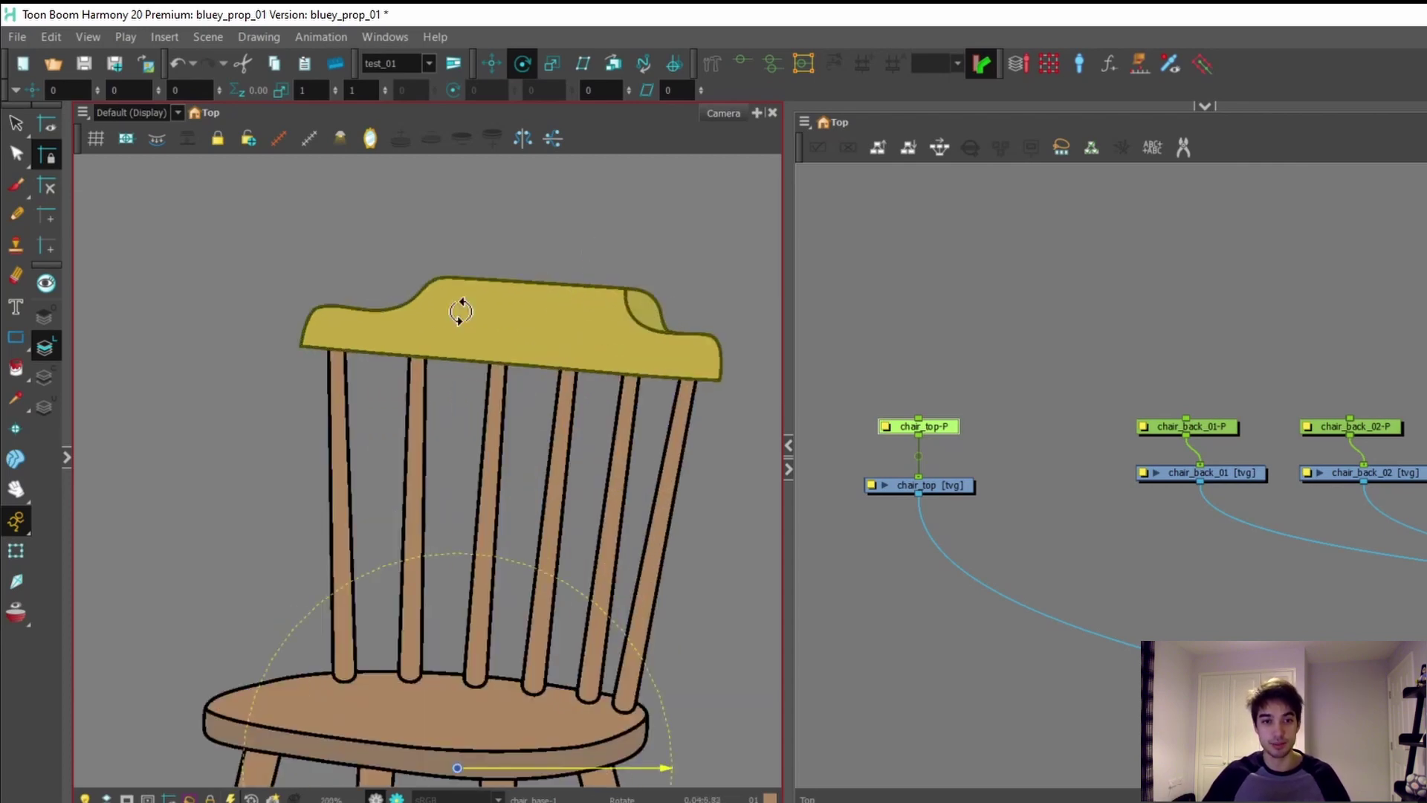
pyautogui.scroll(-1, 469, 338)
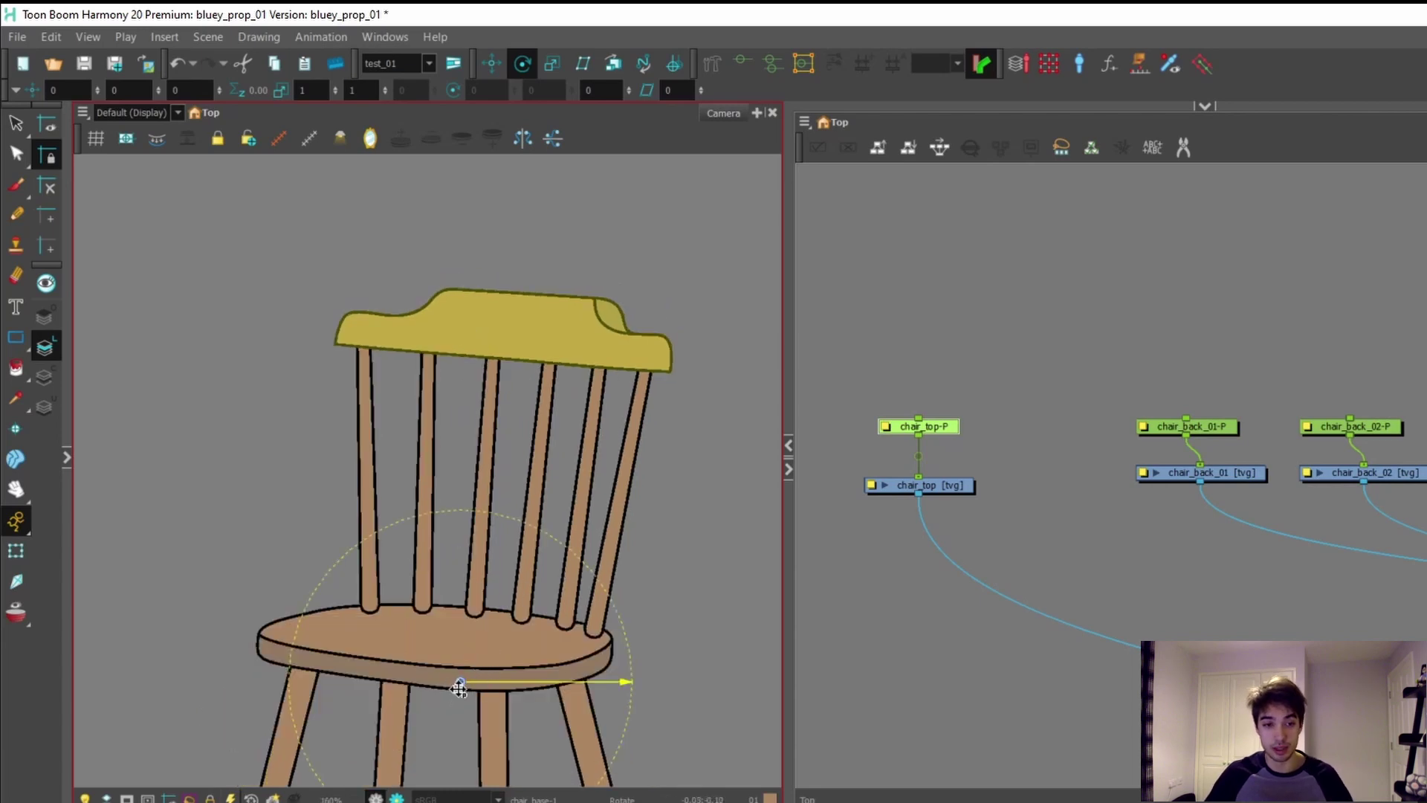
pyautogui.moveTo(460, 682); pyautogui.dragTo(502, 330)
pyautogui.scroll(1, 510, 325)
pyautogui.scroll(1, 927, 442)
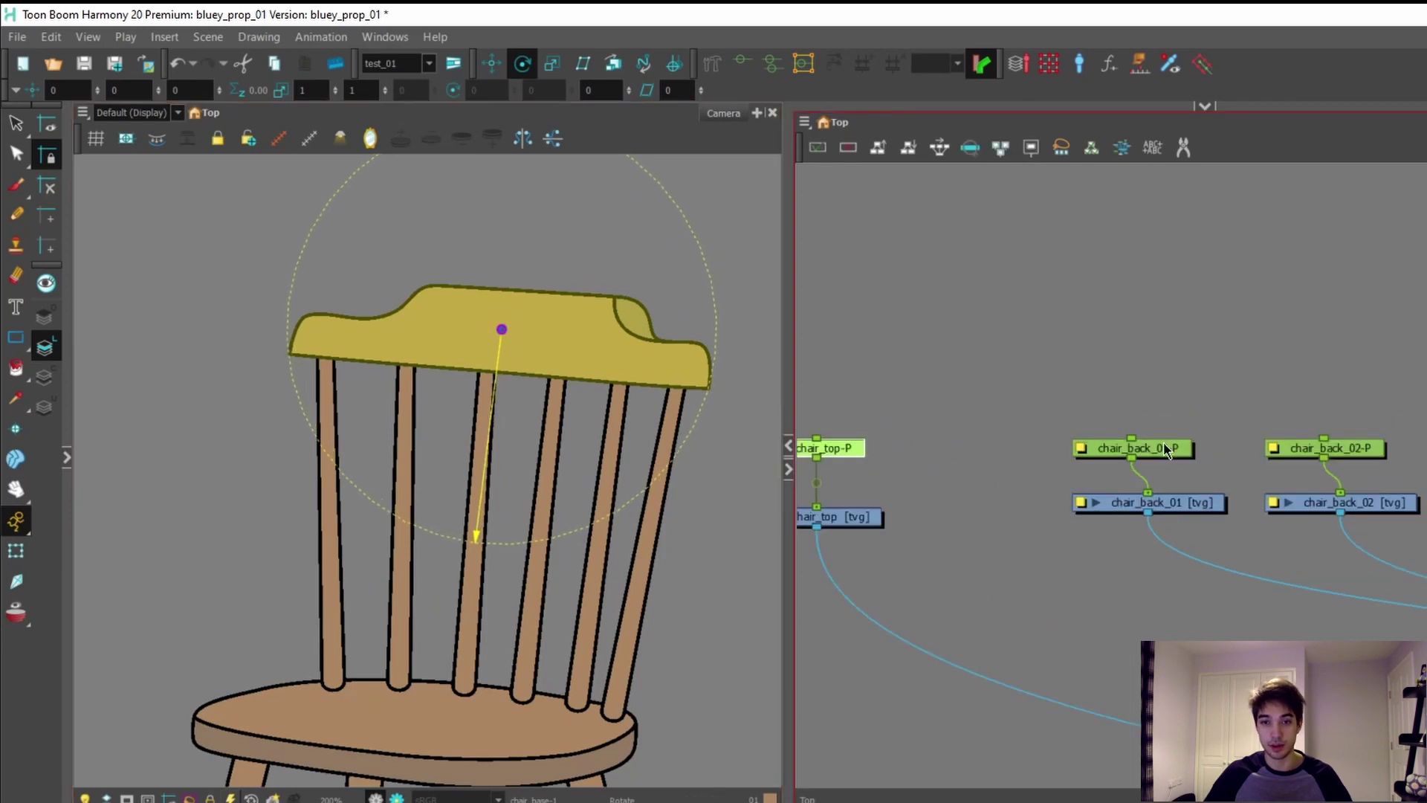
# Step: Reposition the pivot of the chair_back_01-P peg to the base of the first back spindle and select the chair_back_02-P peg
pyautogui.click(1160, 448)
pyautogui.scroll(-1, 353, 383)
pyautogui.scroll(1, 341, 411)
pyautogui.scroll(-2, 341, 411)
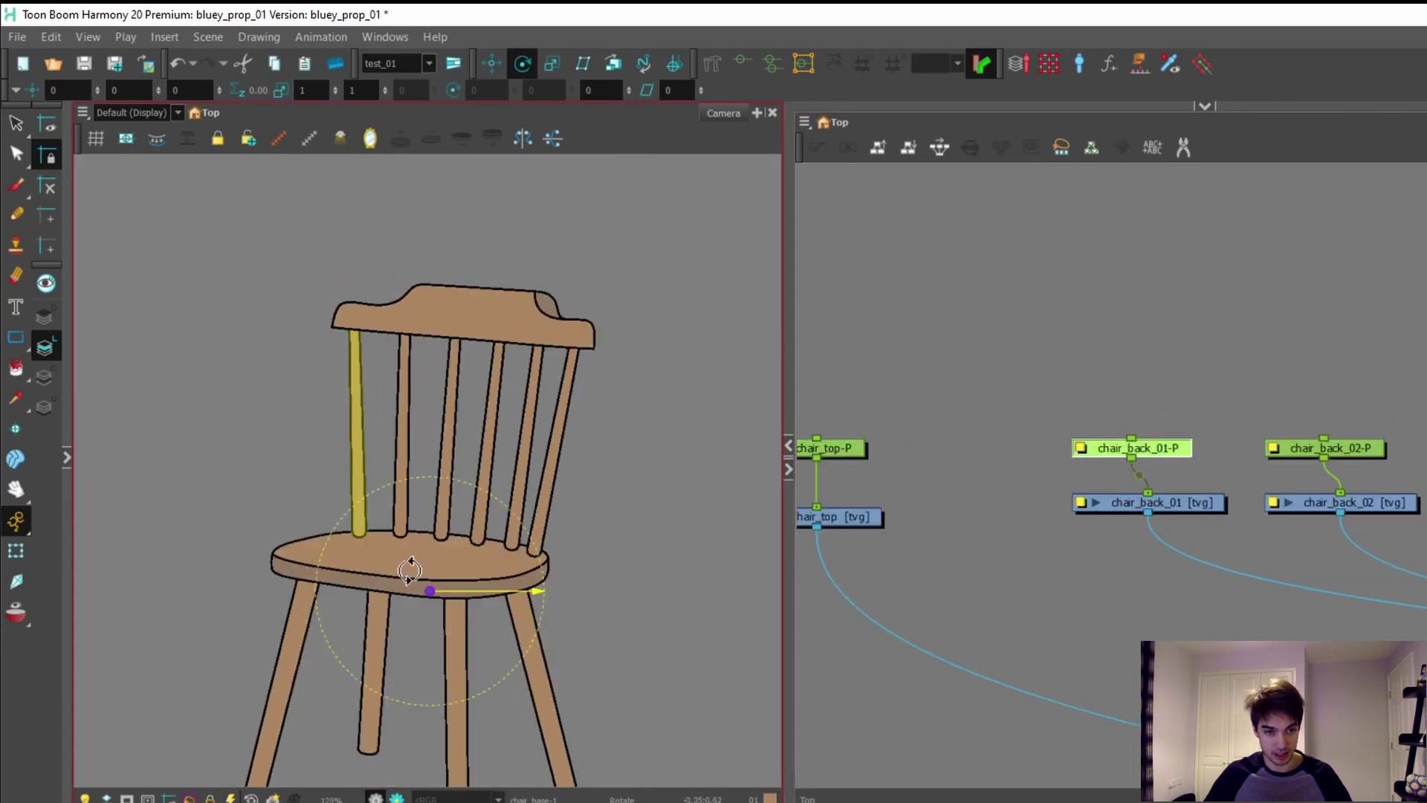
pyautogui.scroll(2, 414, 573)
pyautogui.moveTo(461, 615); pyautogui.dragTo(335, 516)
pyautogui.scroll(3, 357, 501)
pyautogui.scroll(-2, 329, 543)
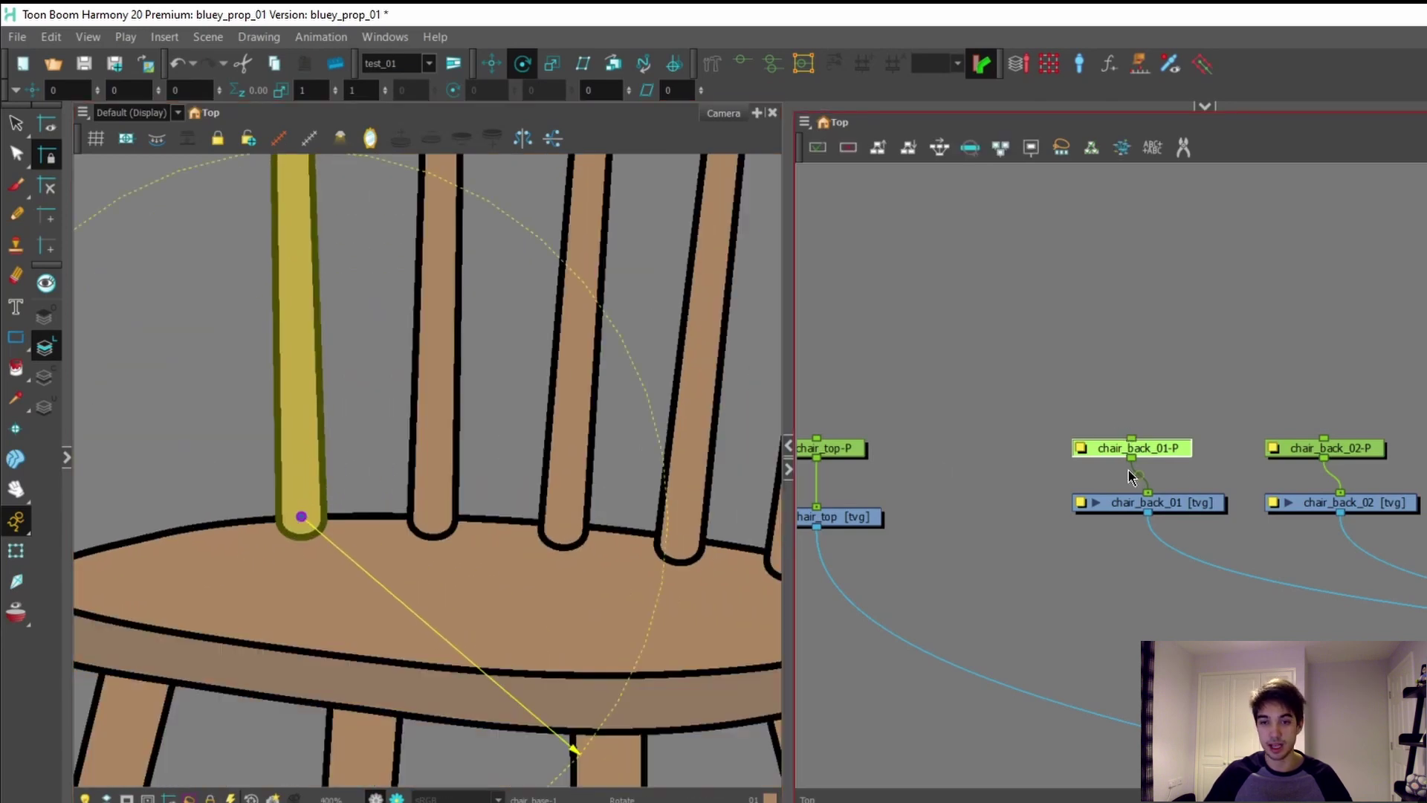
pyautogui.scroll(-2, 494, 452)
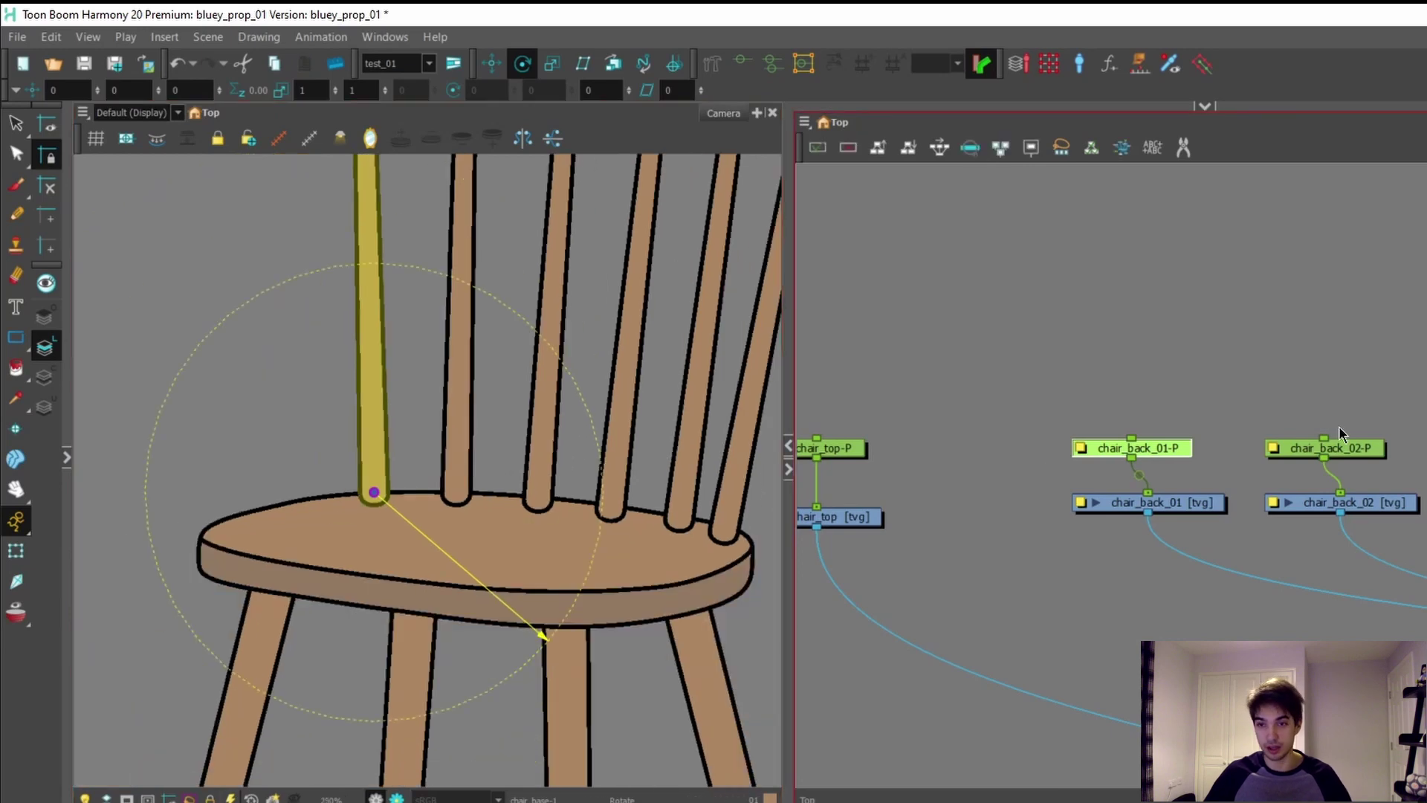
pyautogui.click(1357, 447)
pyautogui.scroll(1, 551, 517)
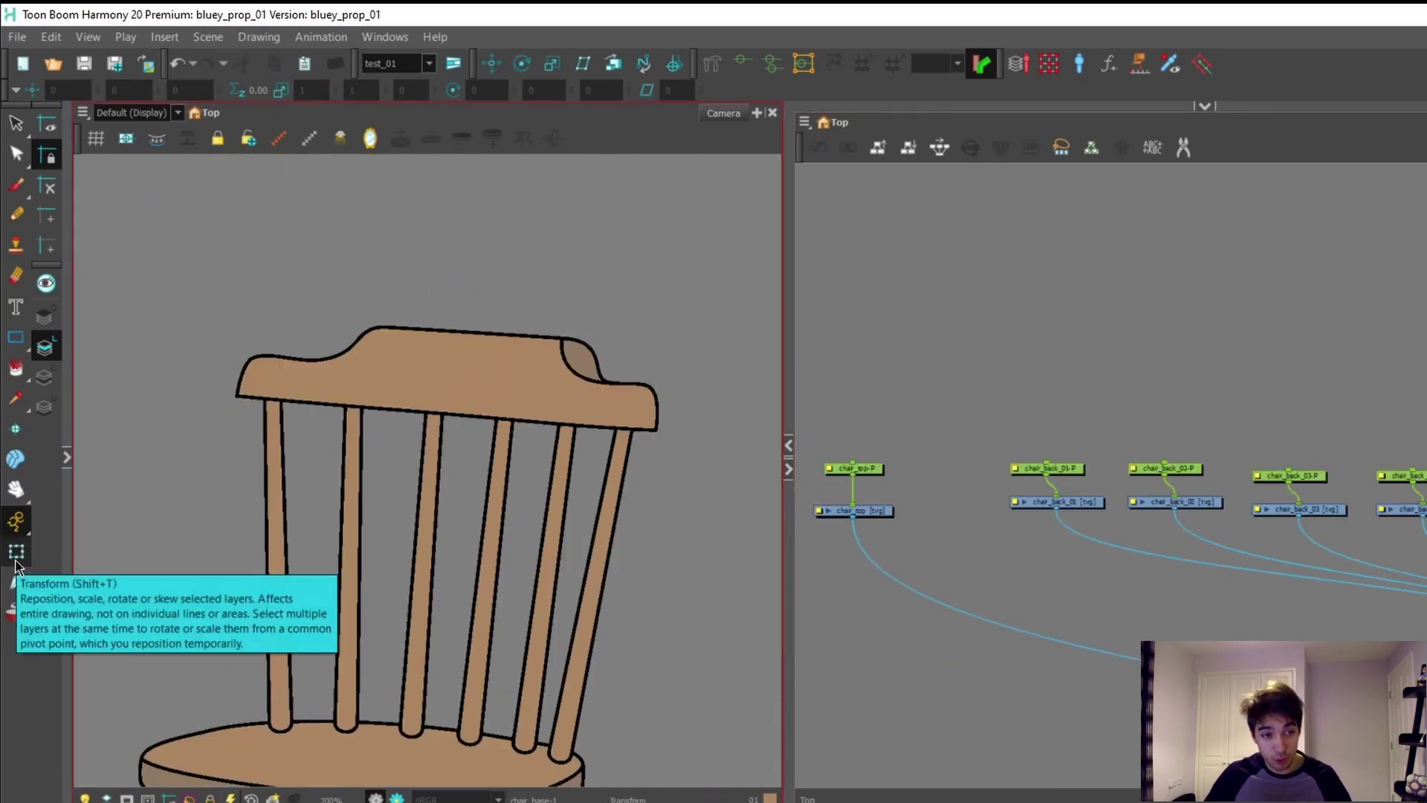
# Step: Try moving the chair's top rail and adjusting it by a corner through the chair_top-P peg with the Transform tool, undoing each change
pyautogui.click(907, 507)
pyautogui.click(871, 476)
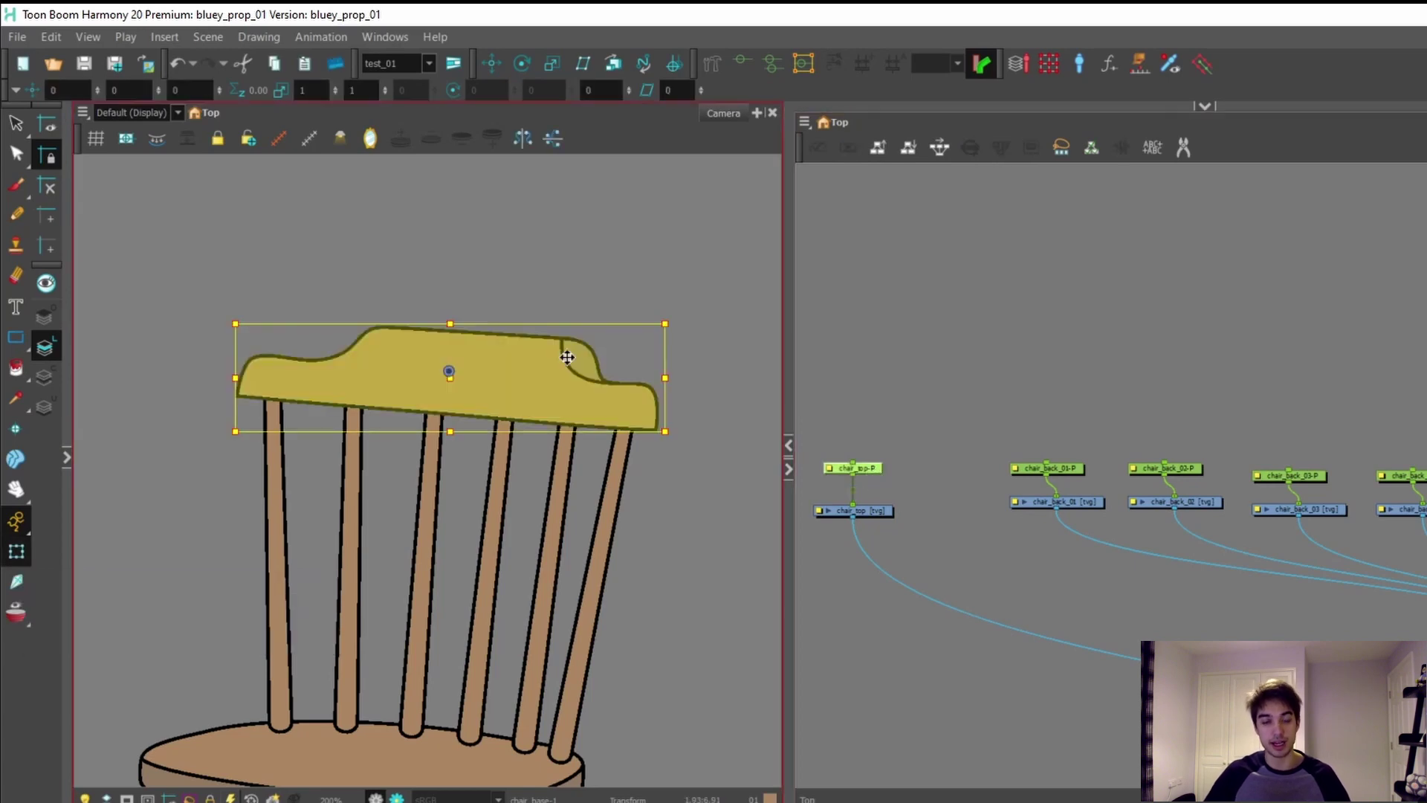
pyautogui.moveTo(520, 386); pyautogui.dragTo(542, 309)
pyautogui.hotkey('ctrl', 'z')
pyautogui.scroll(1, 533, 257)
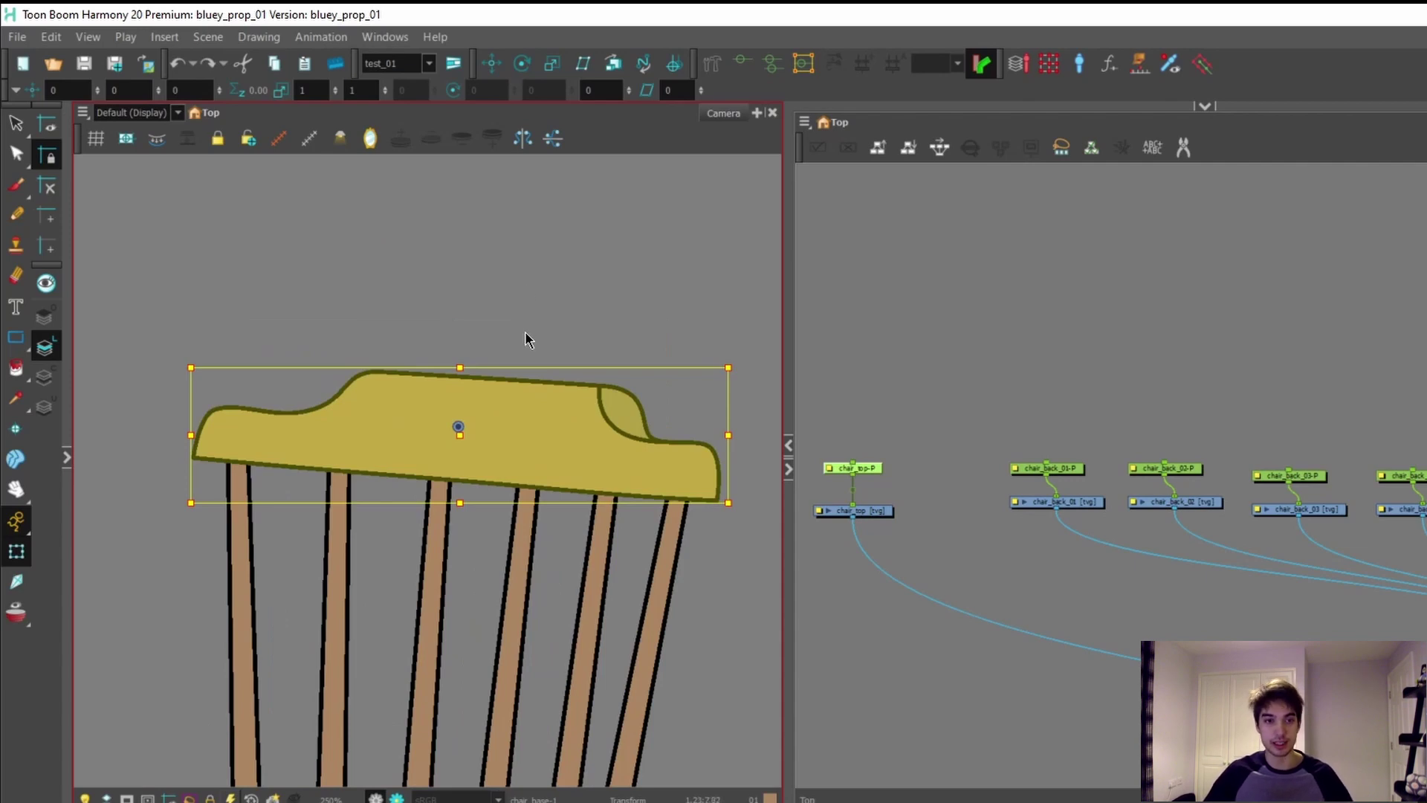
pyautogui.moveTo(532, 436); pyautogui.dragTo(557, 280)
pyautogui.hotkey('ctrl', 'z')
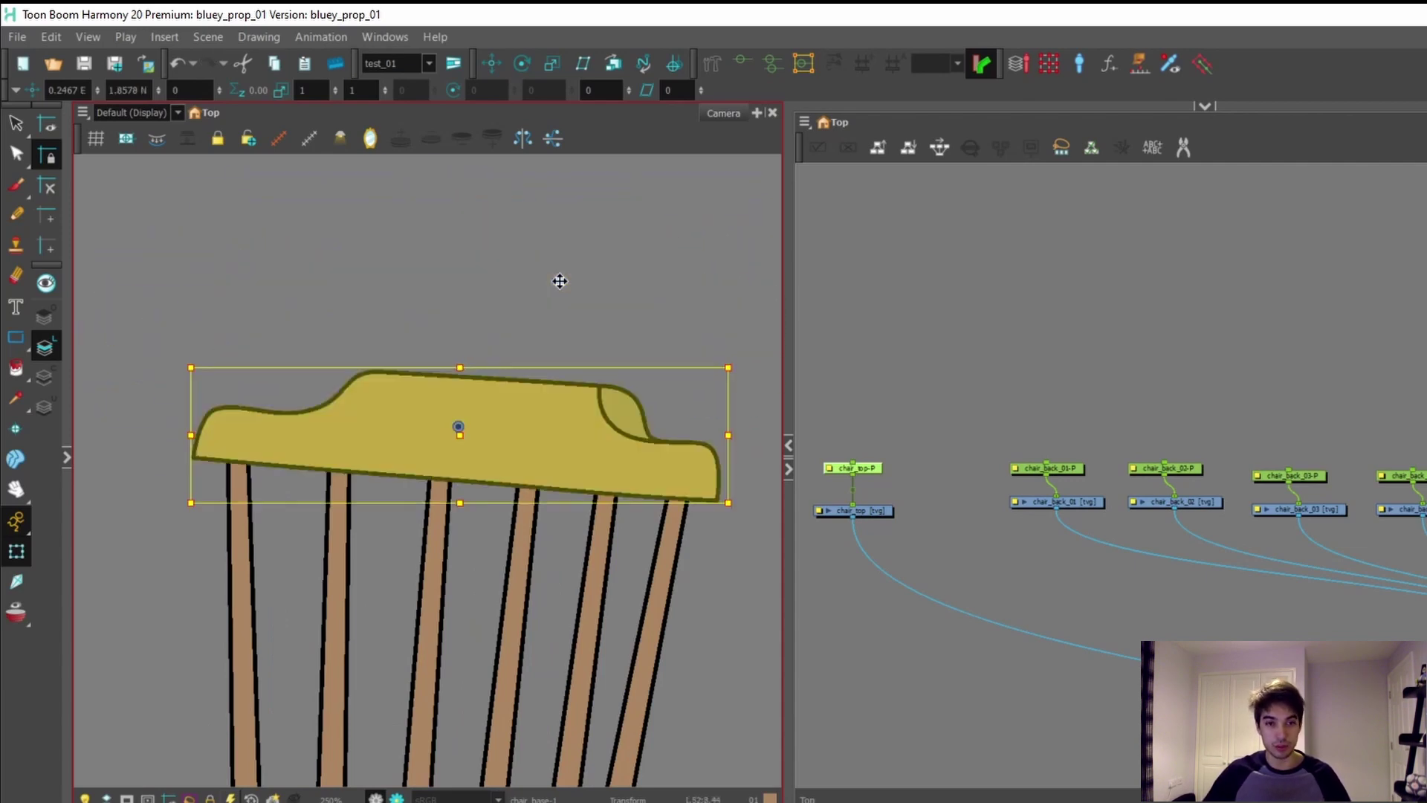
pyautogui.moveTo(729, 367); pyautogui.dragTo(732, 336)
pyautogui.hotkey('ctrl', 'z')
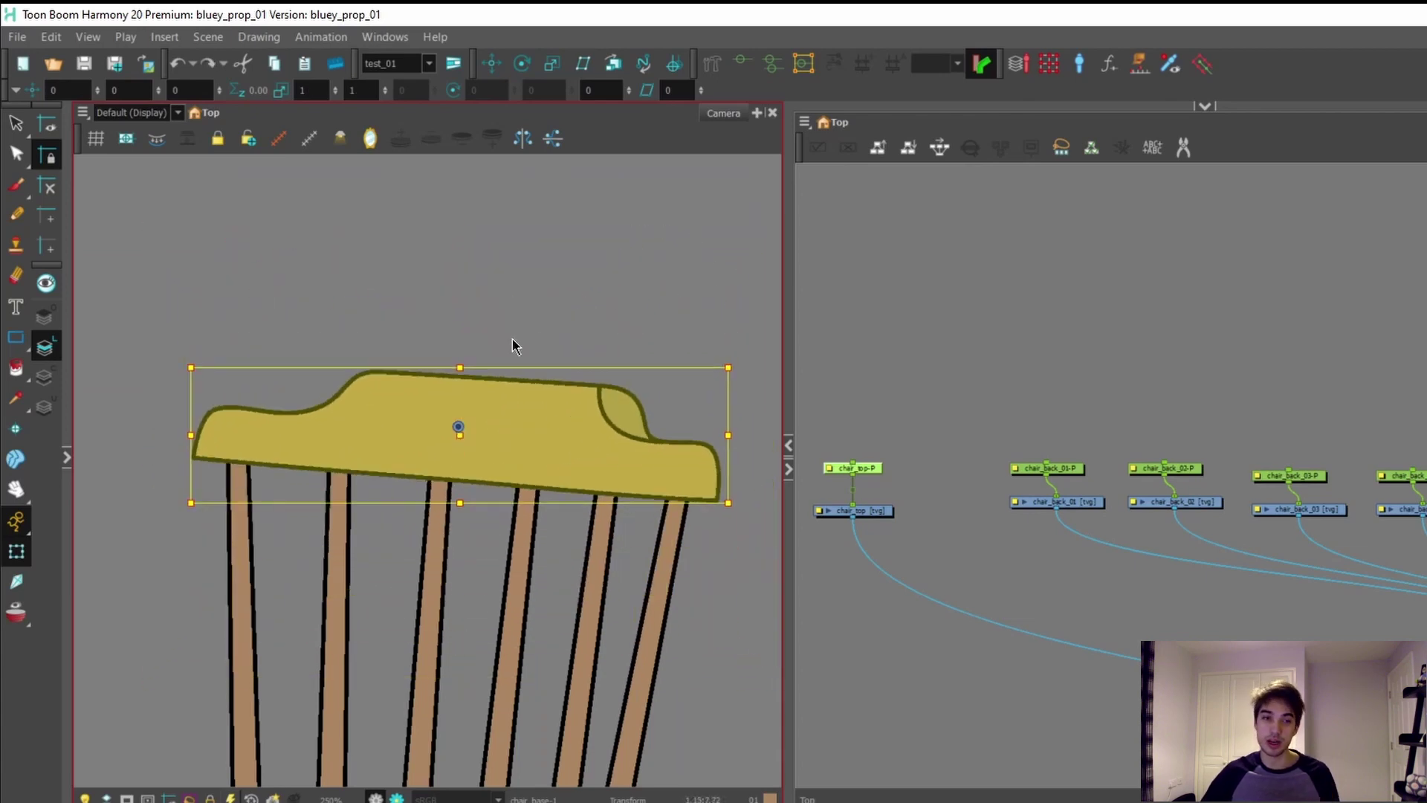
# Step: Try stretching the chair_top-P peg vertically to a Y scale of 4 and undo the stretch
pyautogui.scroll(3, 453, 397)
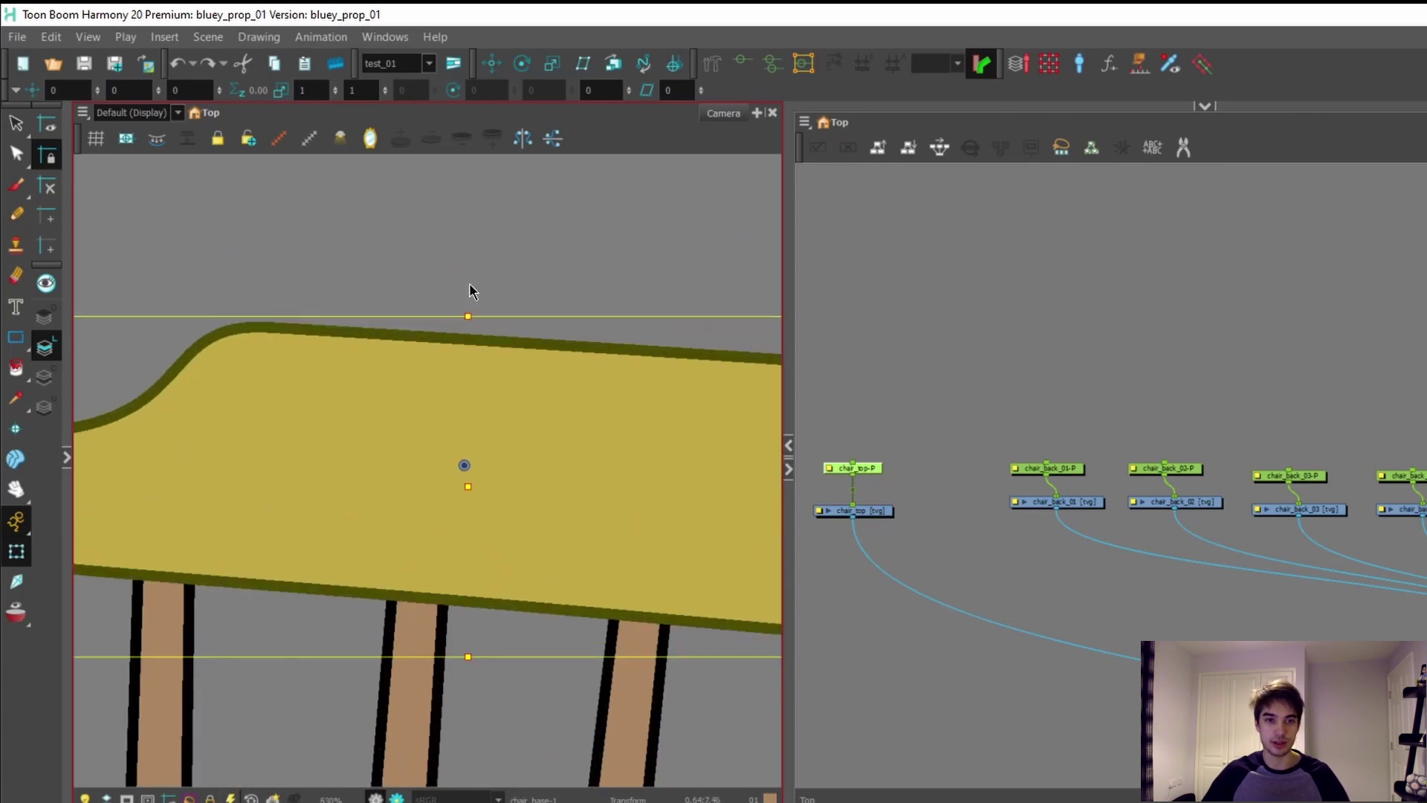
pyautogui.moveTo(468, 316); pyautogui.dragTo(487, 106)
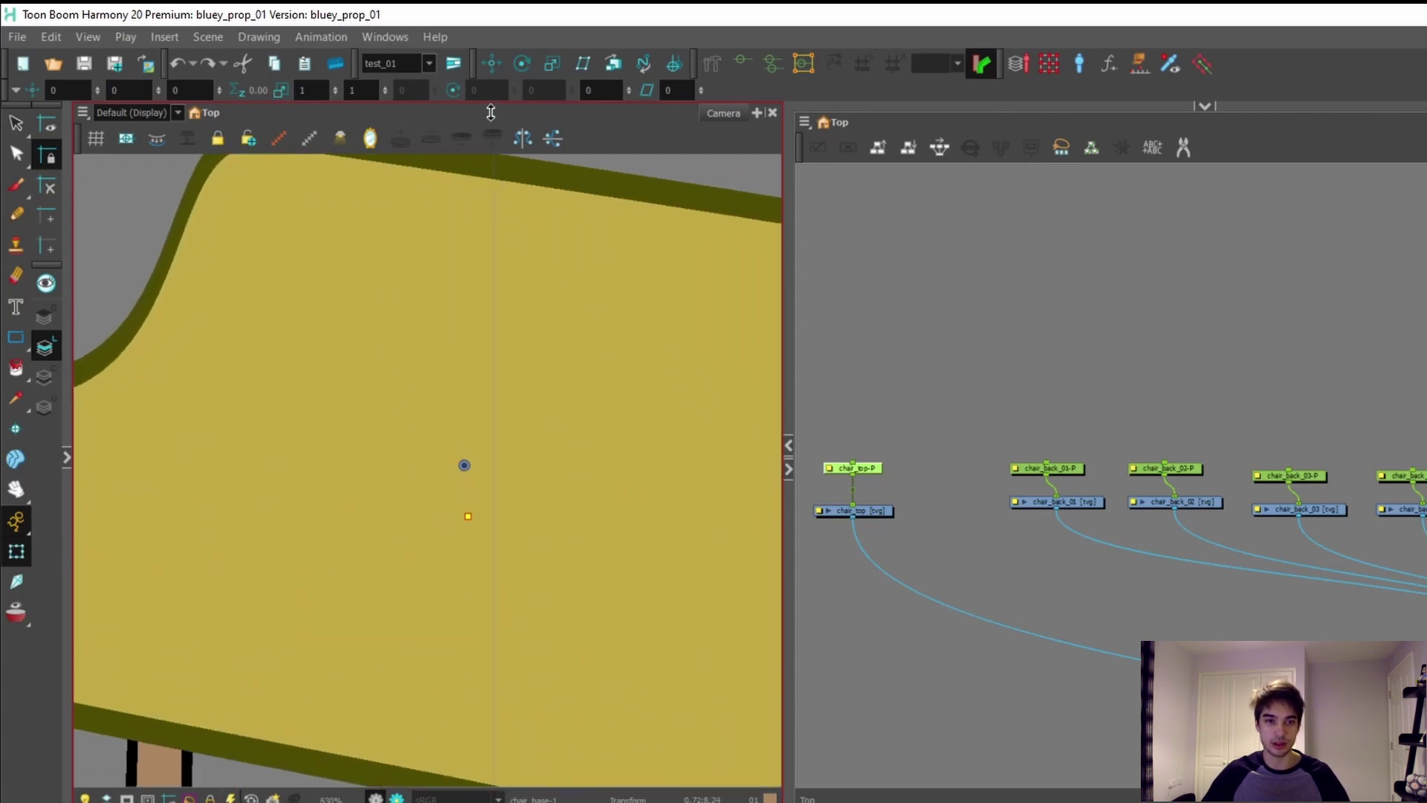
pyautogui.scroll(-3, 398, 588)
pyautogui.moveTo(434, 343); pyautogui.dragTo(439, 223)
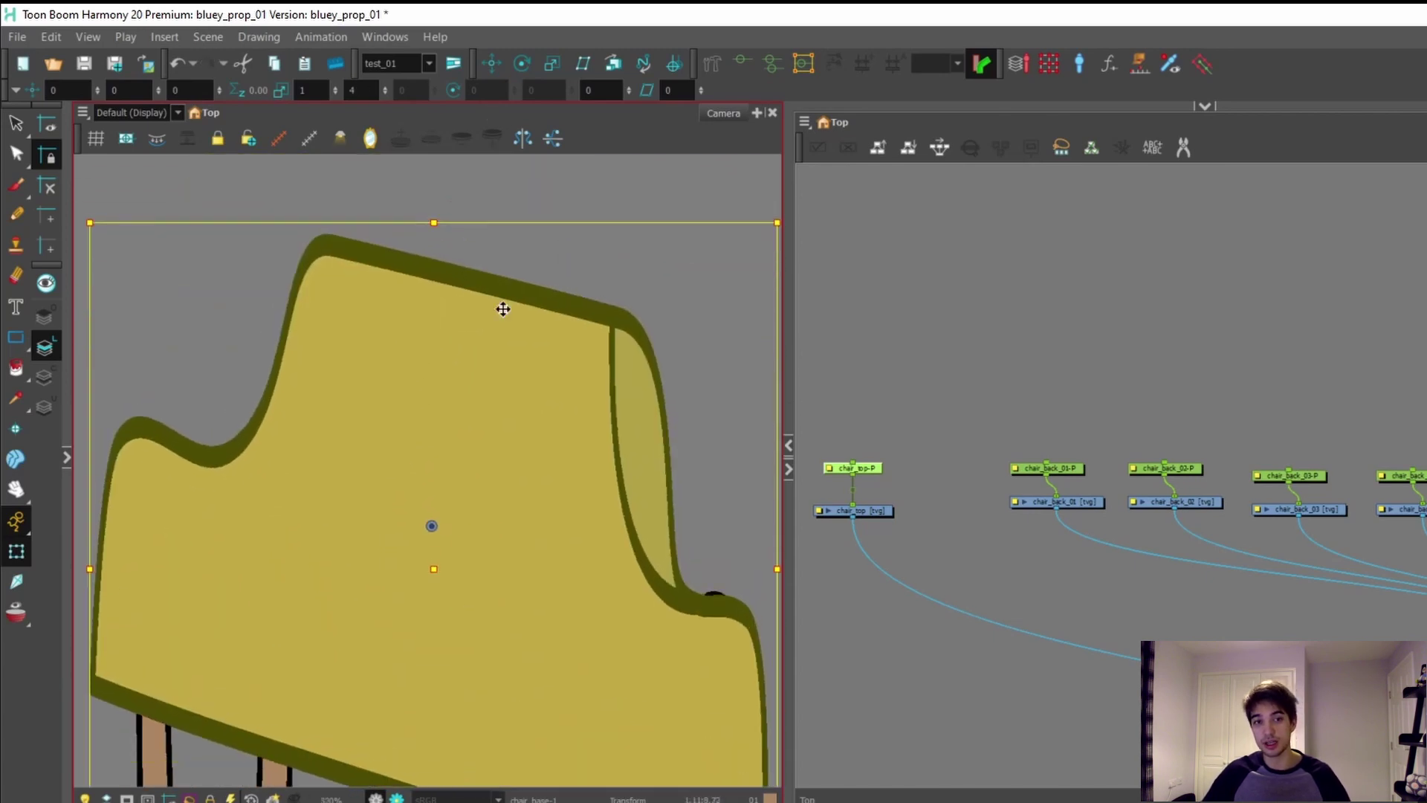
pyautogui.scroll(-1, 493, 371)
pyautogui.scroll(2, 504, 268)
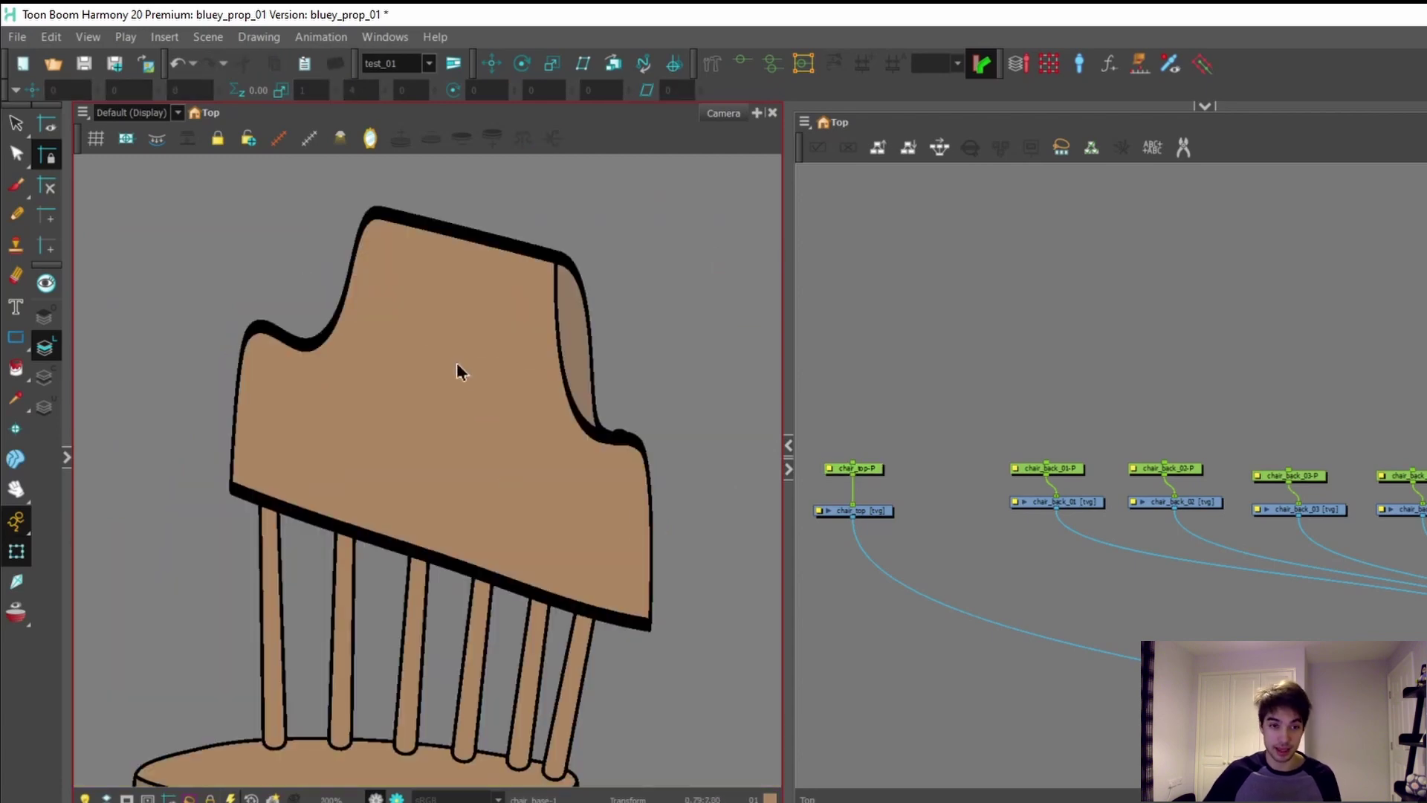
pyautogui.scroll(1, 461, 413)
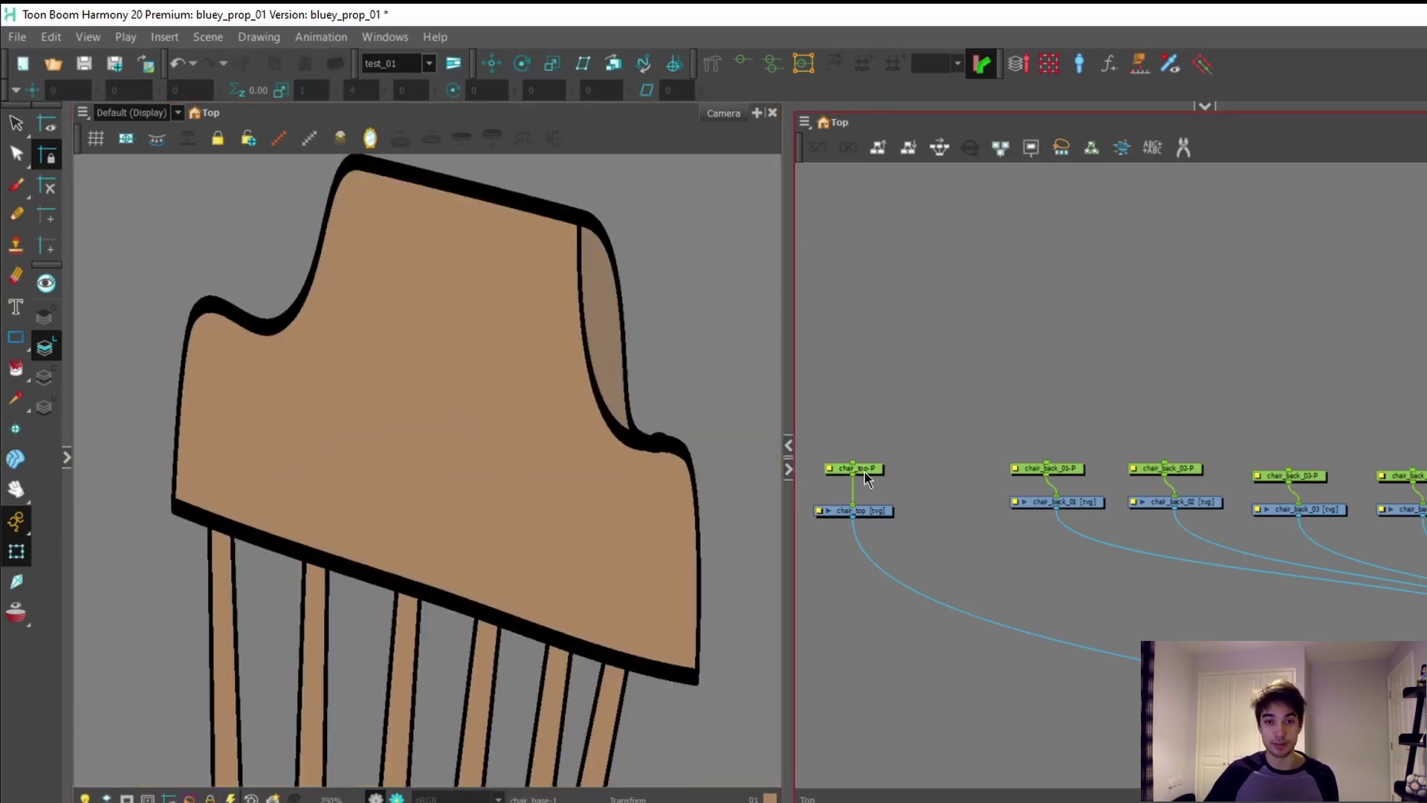
pyautogui.click(863, 469)
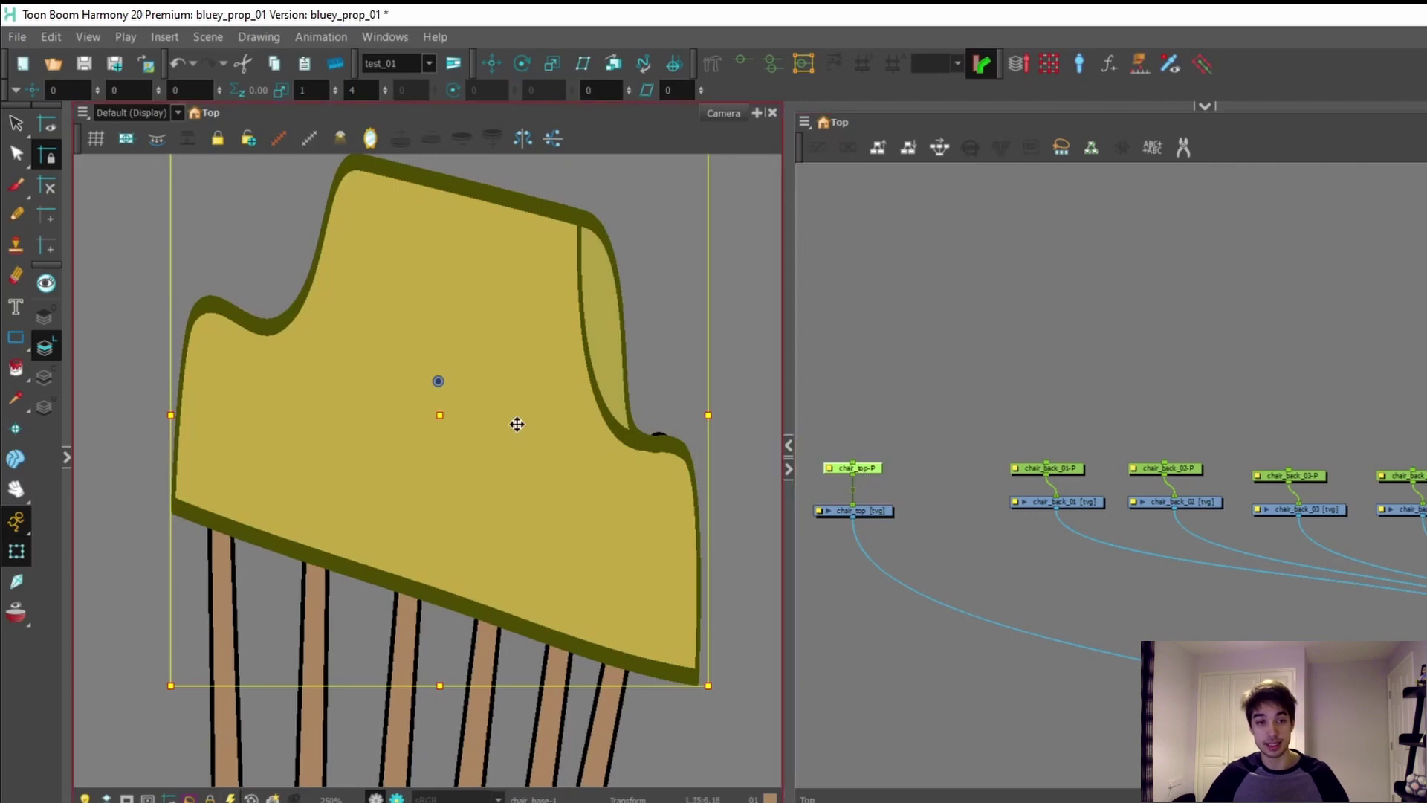
pyautogui.hotkey('ctrl', 'z')
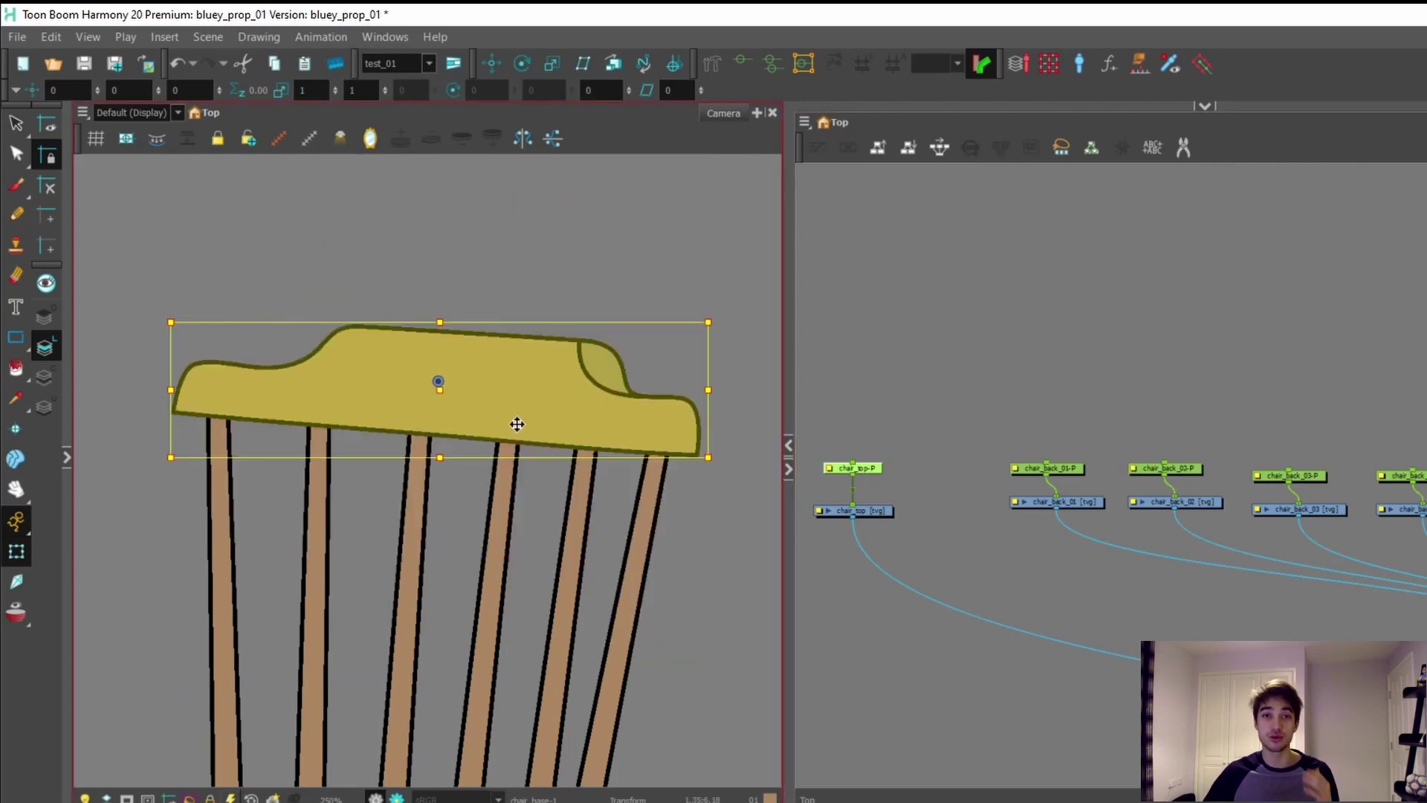
# Step: Review the pivot placement of the chair_top-P peg and of the first three back spindle pegs
pyautogui.click(509, 235)
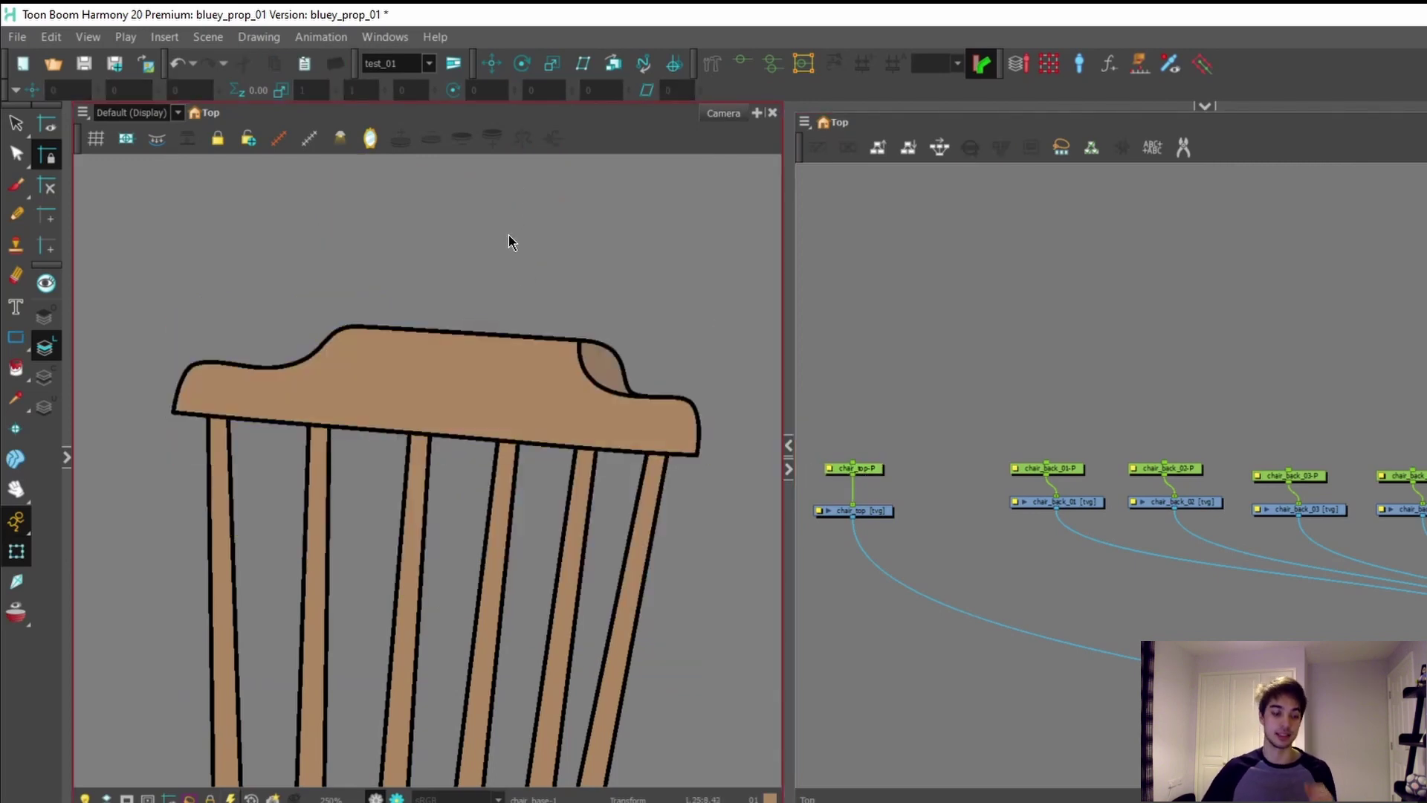
pyautogui.click(870, 469)
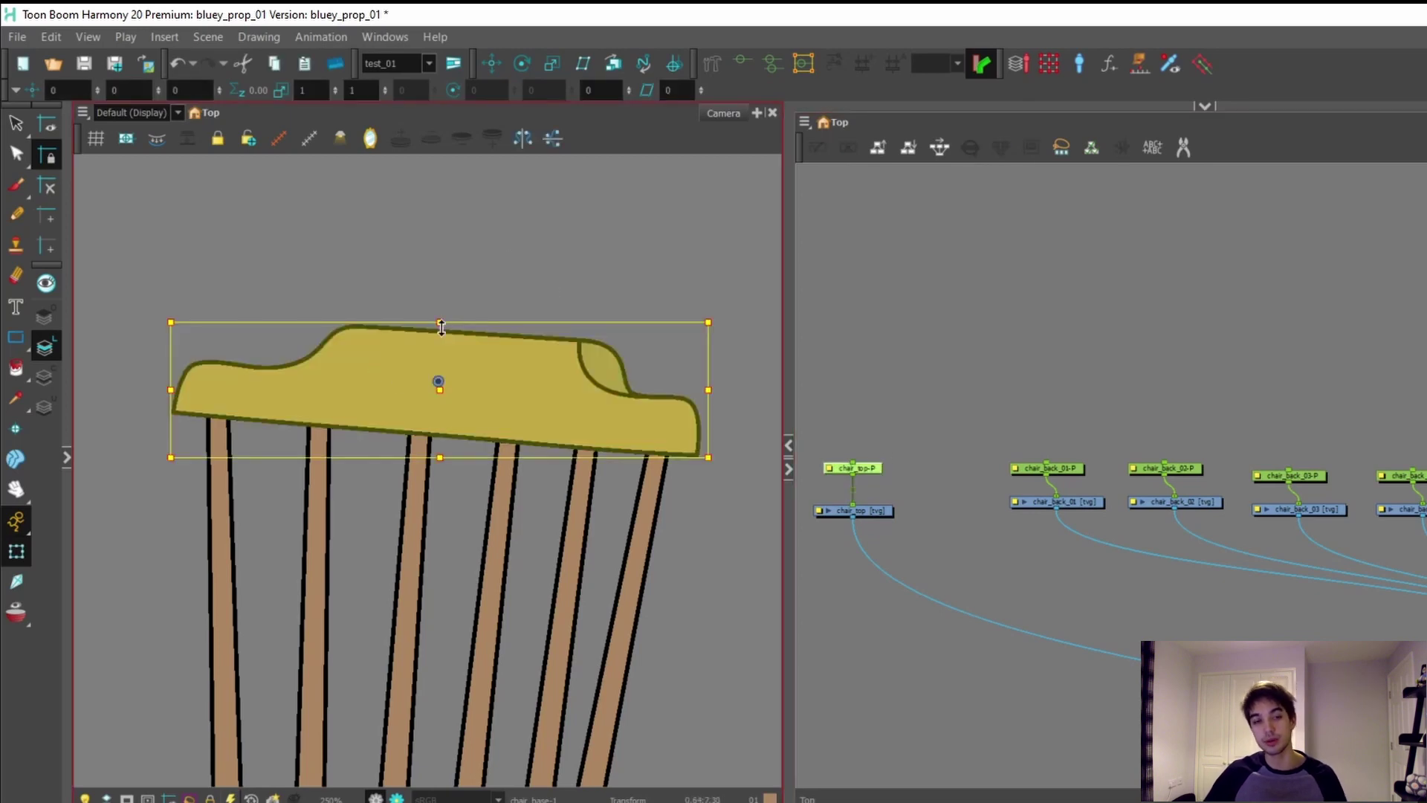
pyautogui.scroll(1, 414, 370)
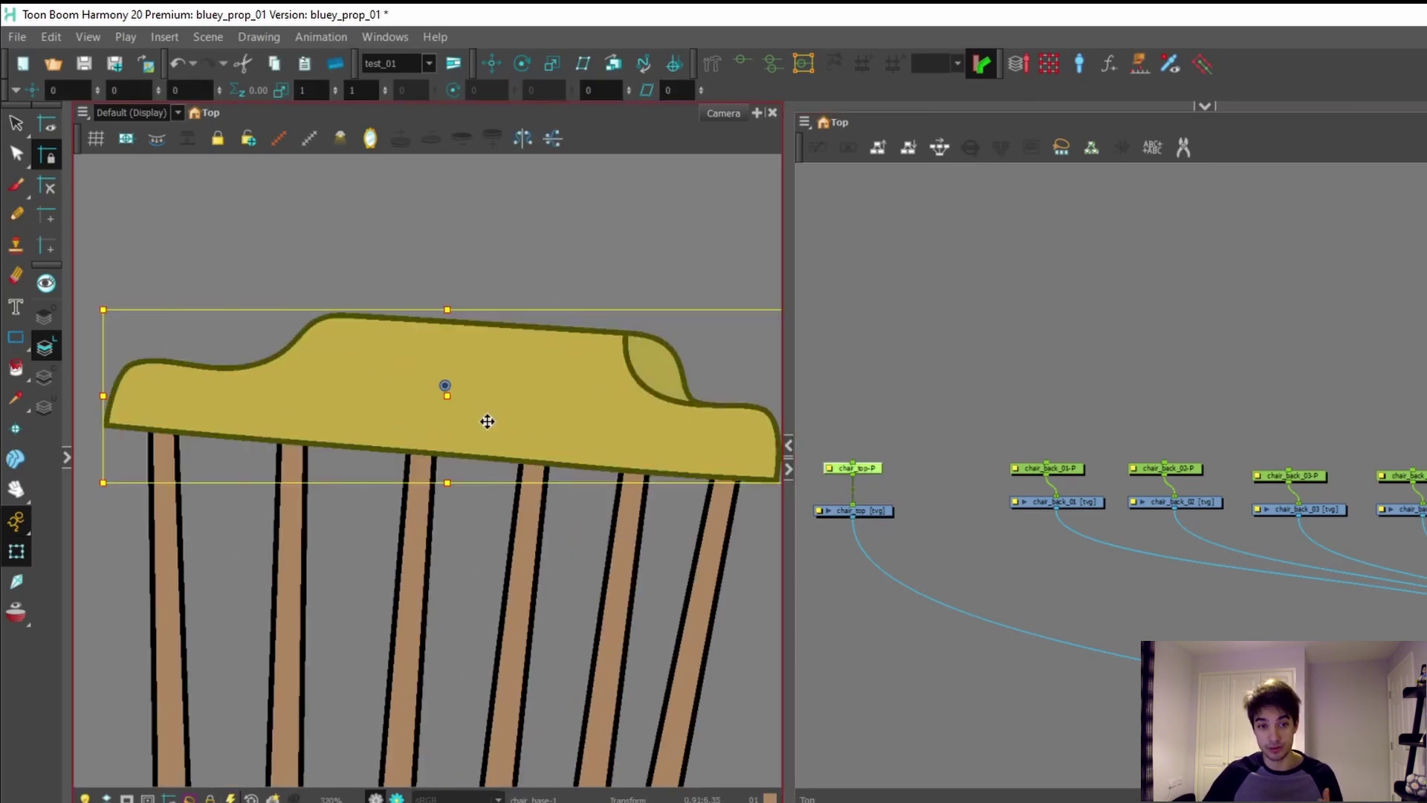
pyautogui.scroll(-1, 484, 417)
pyautogui.scroll(-2, 367, 400)
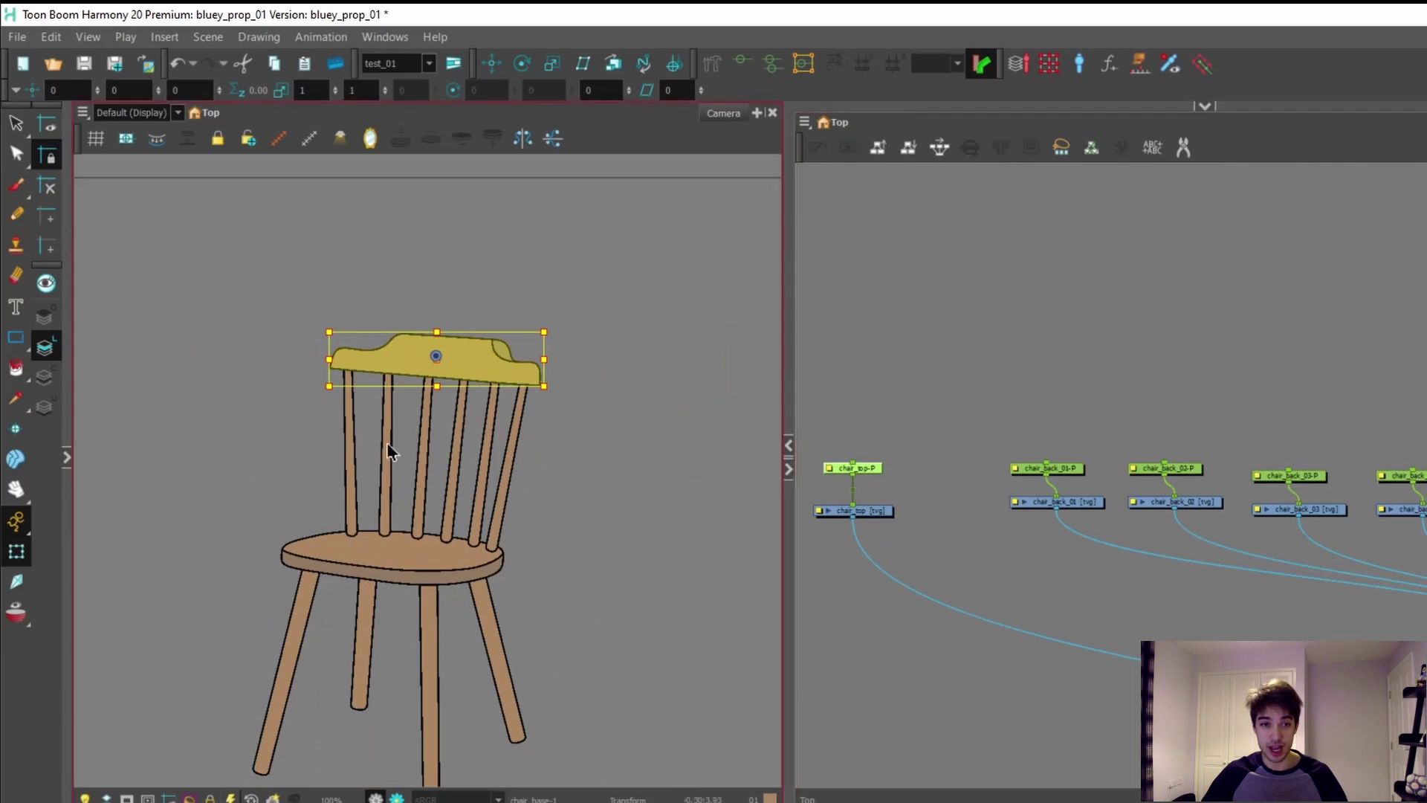
pyautogui.scroll(1, 393, 443)
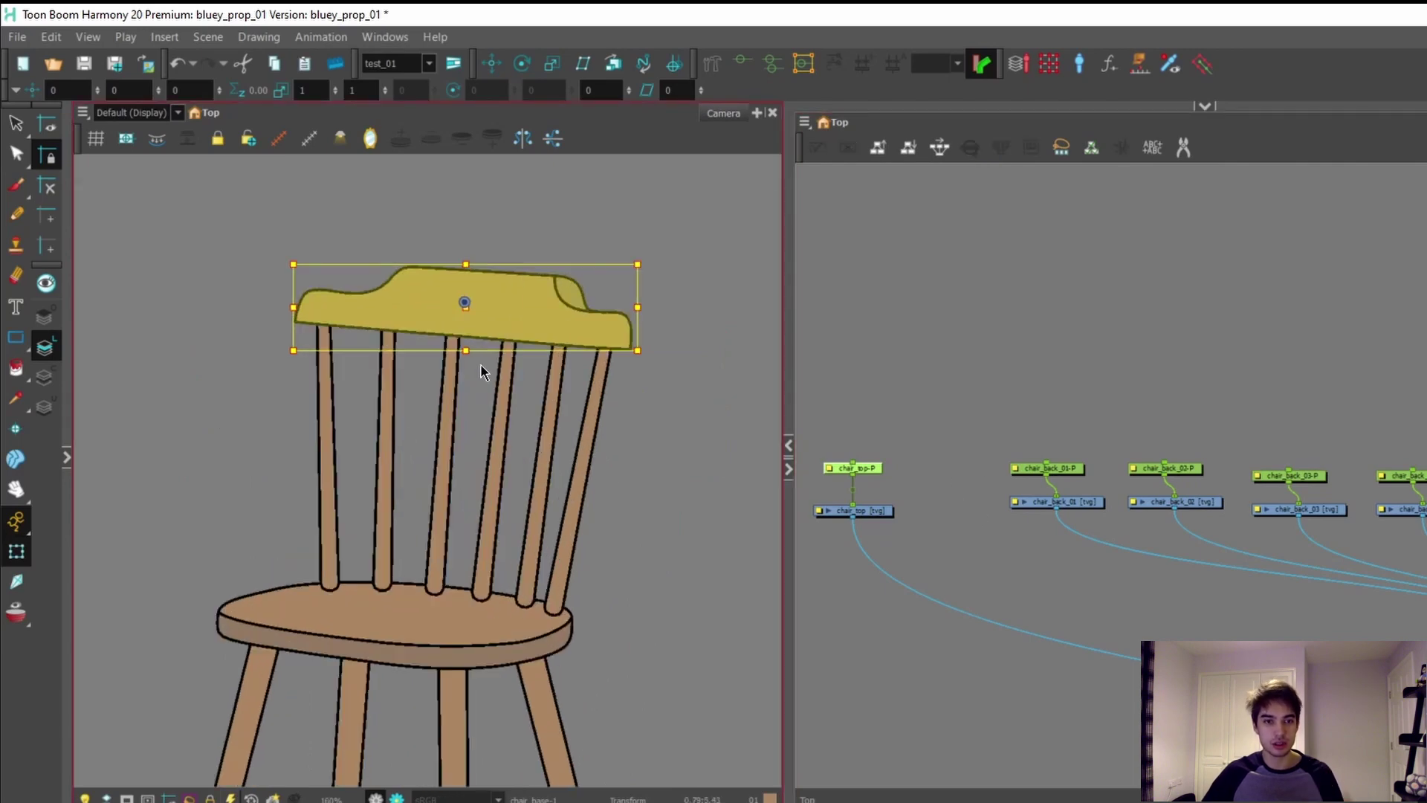
pyautogui.click(1069, 476)
pyautogui.scroll(2, 411, 556)
pyautogui.click(1189, 467)
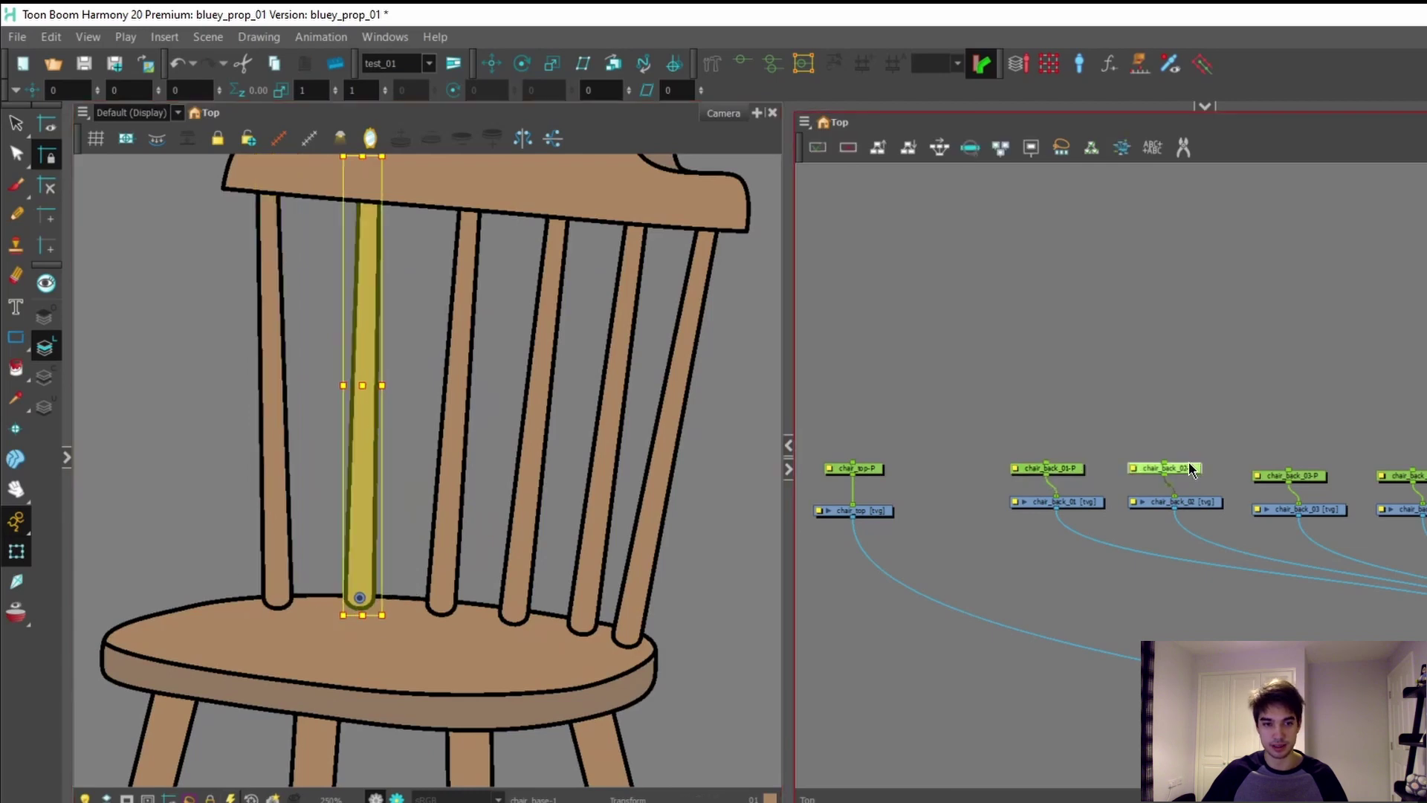
pyautogui.click(1306, 472)
pyautogui.scroll(-3, 1043, 500)
pyautogui.scroll(1, 1044, 500)
pyautogui.moveTo(1043, 499); pyautogui.dragTo(878, 510)
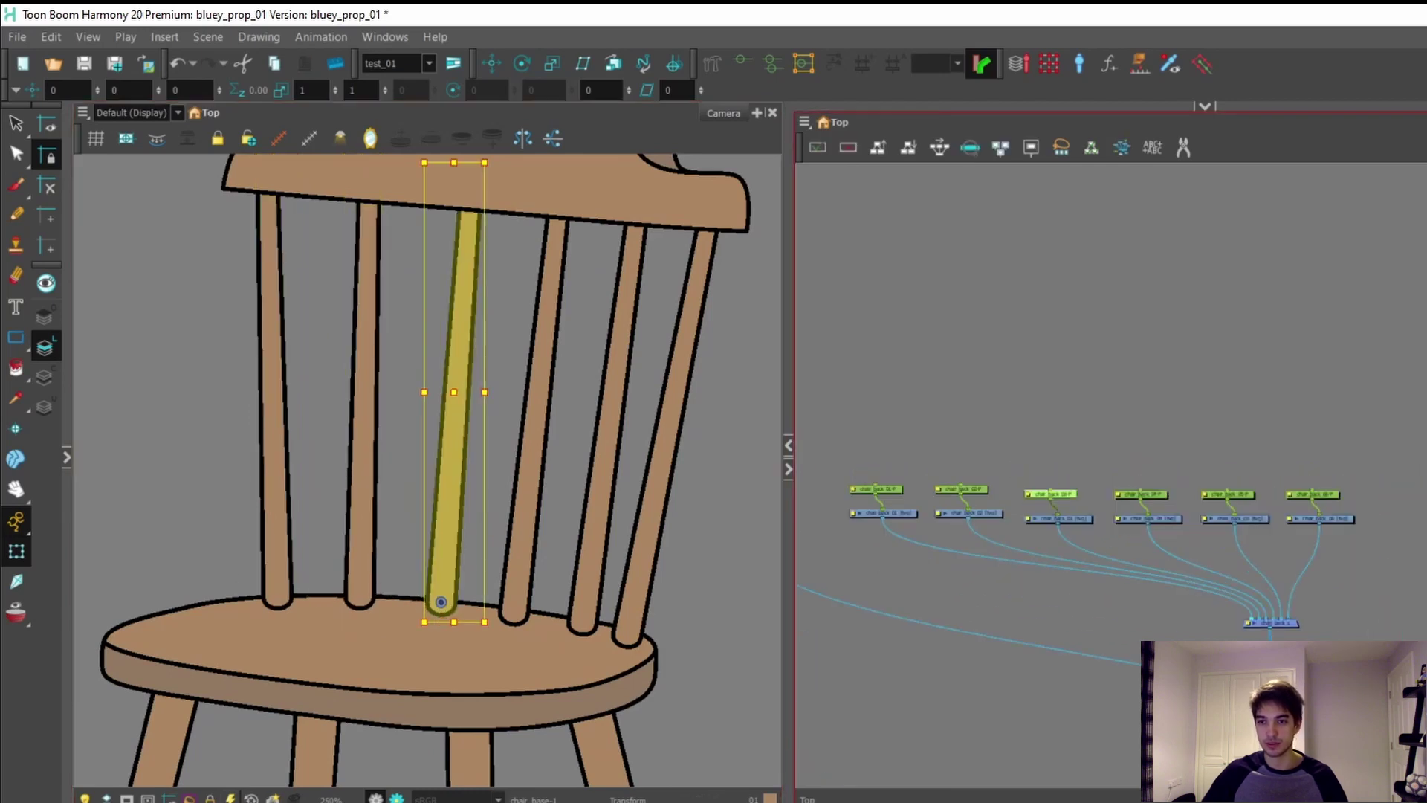
# Step: Review the pivot placement of the seat peg and the chair leg pegs
pyautogui.click(529, 647)
pyautogui.scroll(-1, 530, 386)
pyautogui.scroll(-2, 532, 391)
pyautogui.scroll(3, 445, 553)
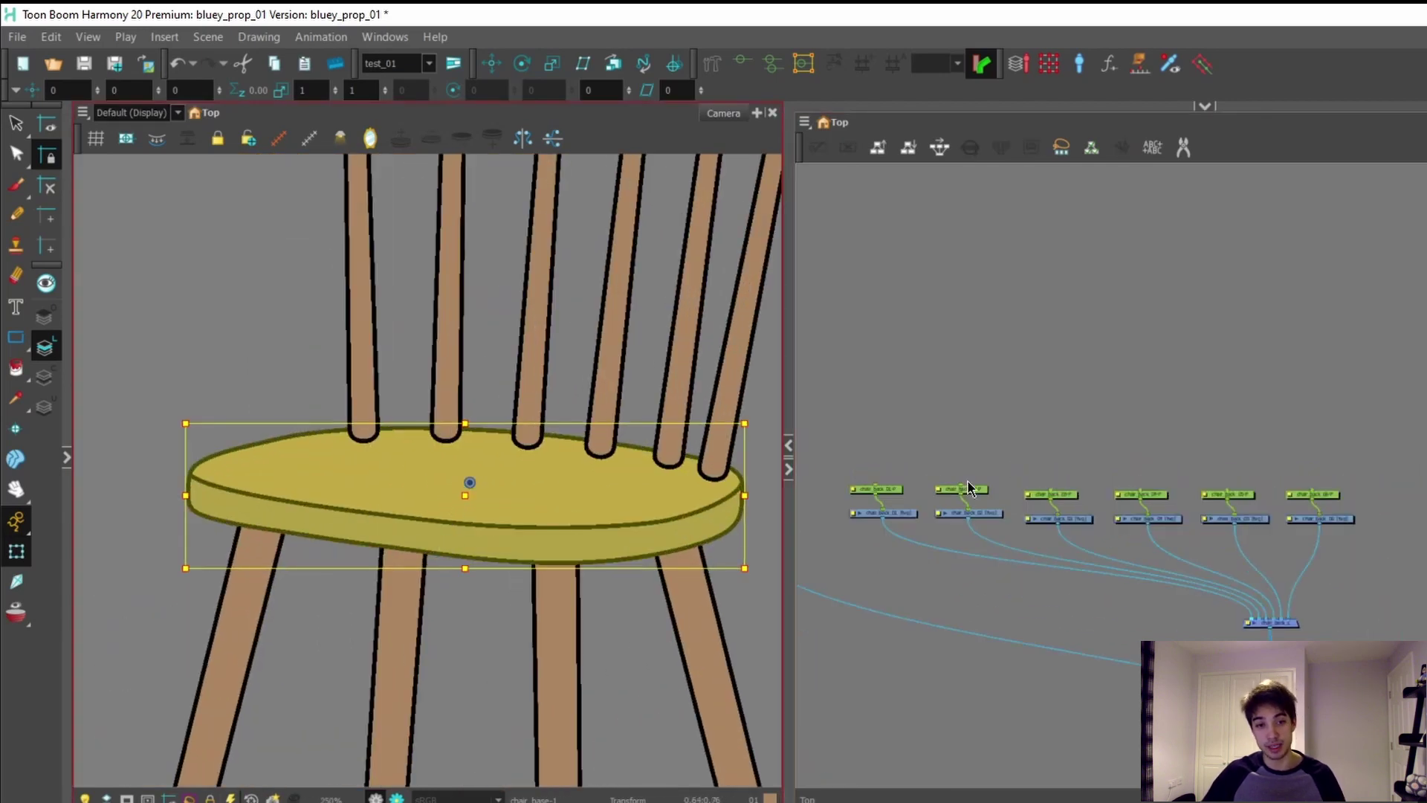
pyautogui.scroll(-2, 972, 489)
pyautogui.scroll(2, 973, 489)
pyautogui.click(1254, 474)
pyautogui.scroll(-3, 528, 521)
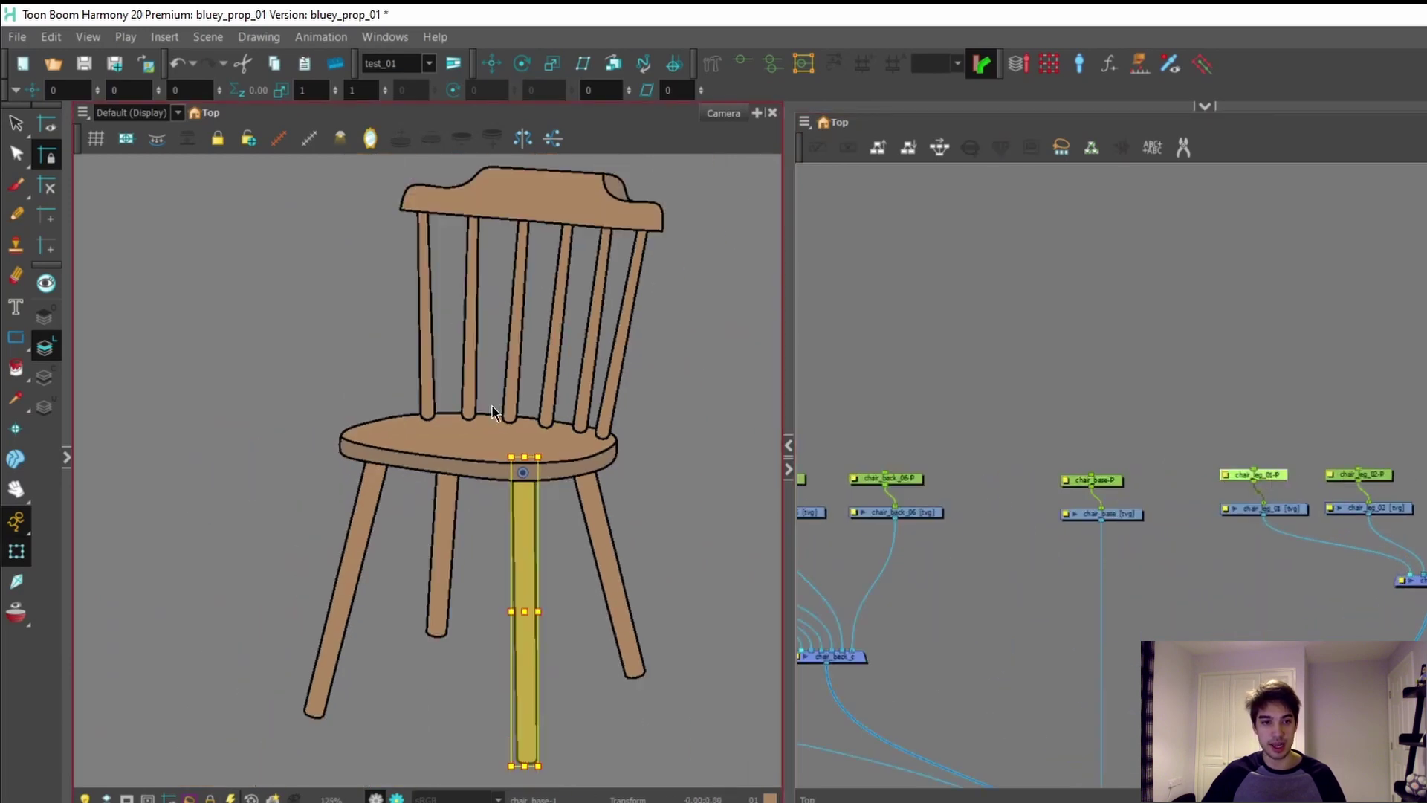
pyautogui.scroll(2, 538, 522)
pyautogui.scroll(-1, 527, 348)
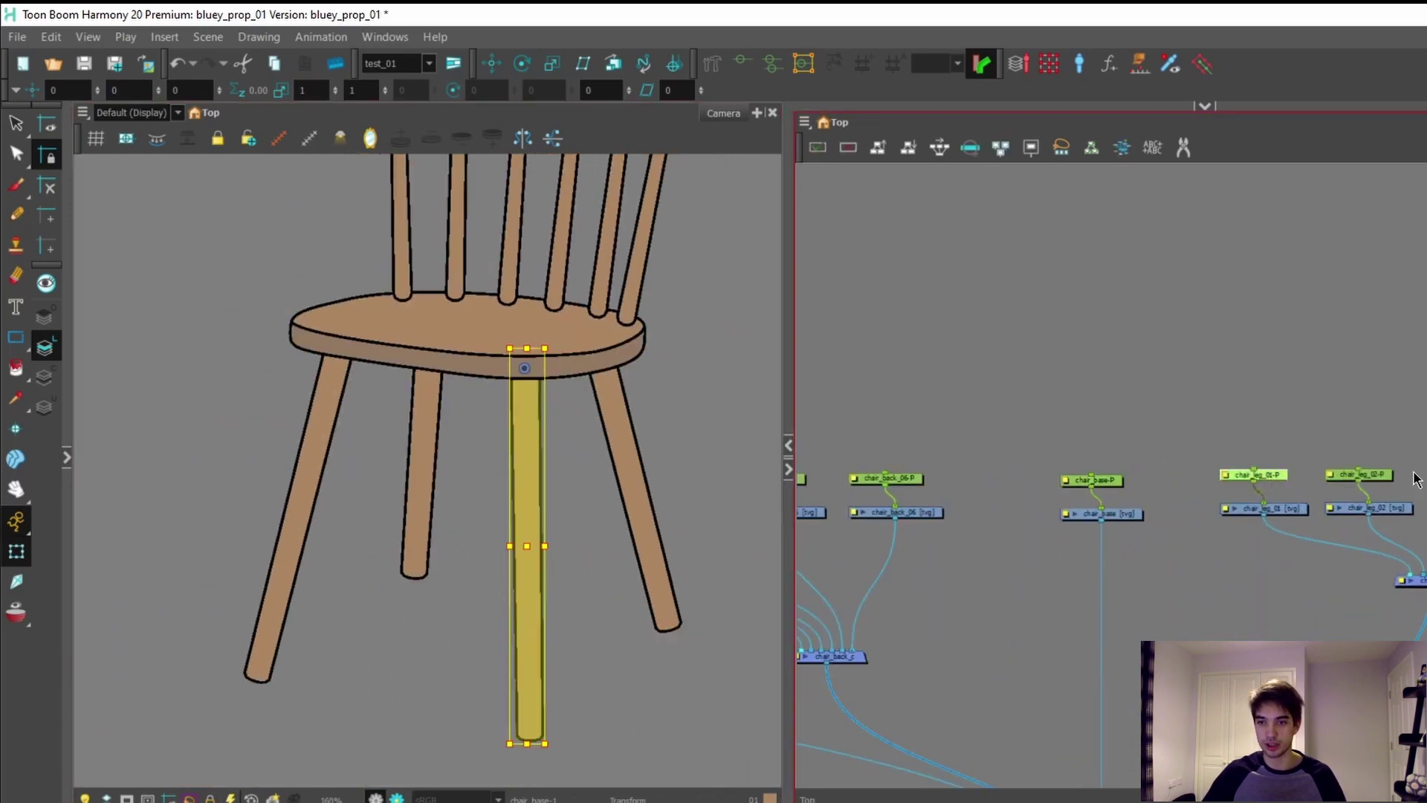
pyautogui.click(1370, 473)
pyautogui.click(1425, 474)
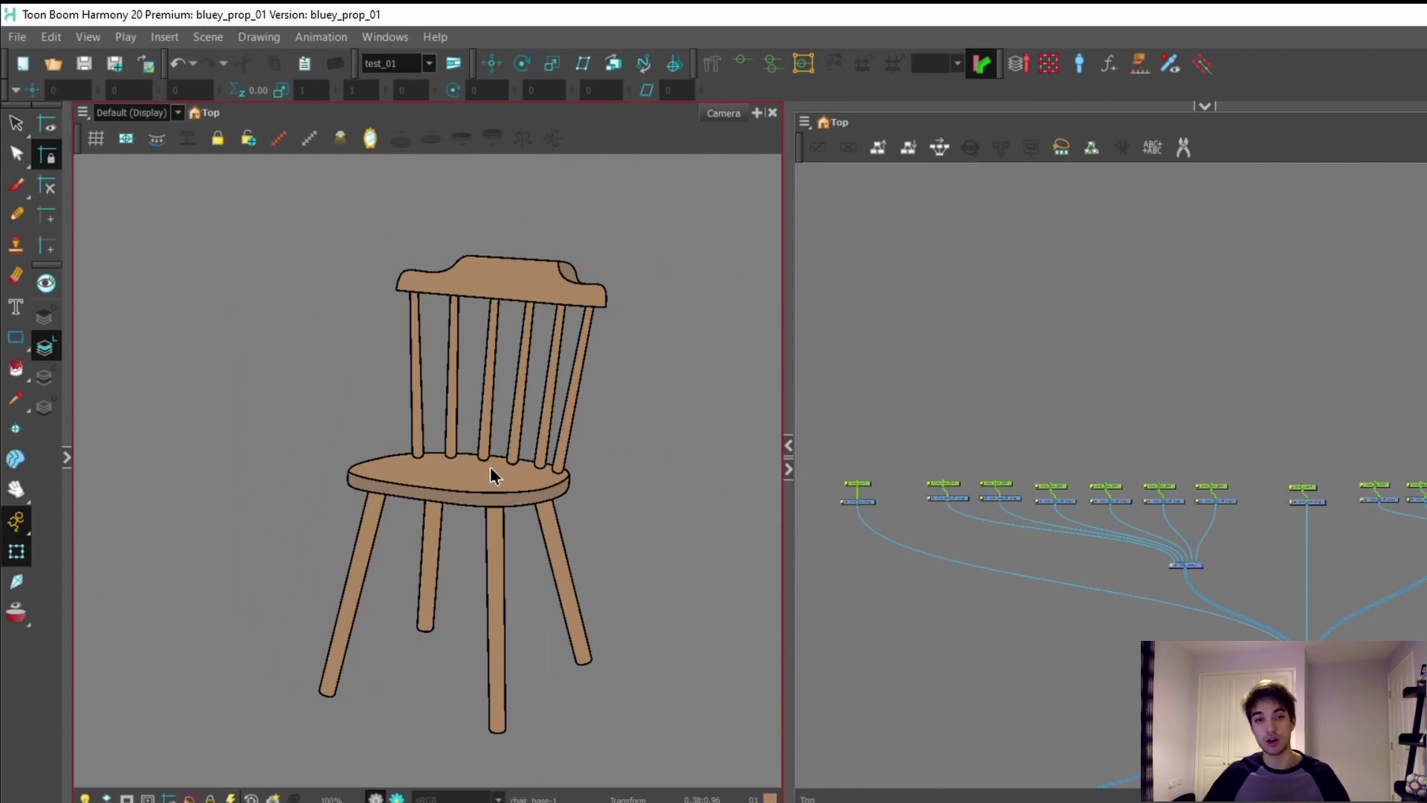
pyautogui.click(1093, 443)
pyautogui.scroll(-2, 996, 398)
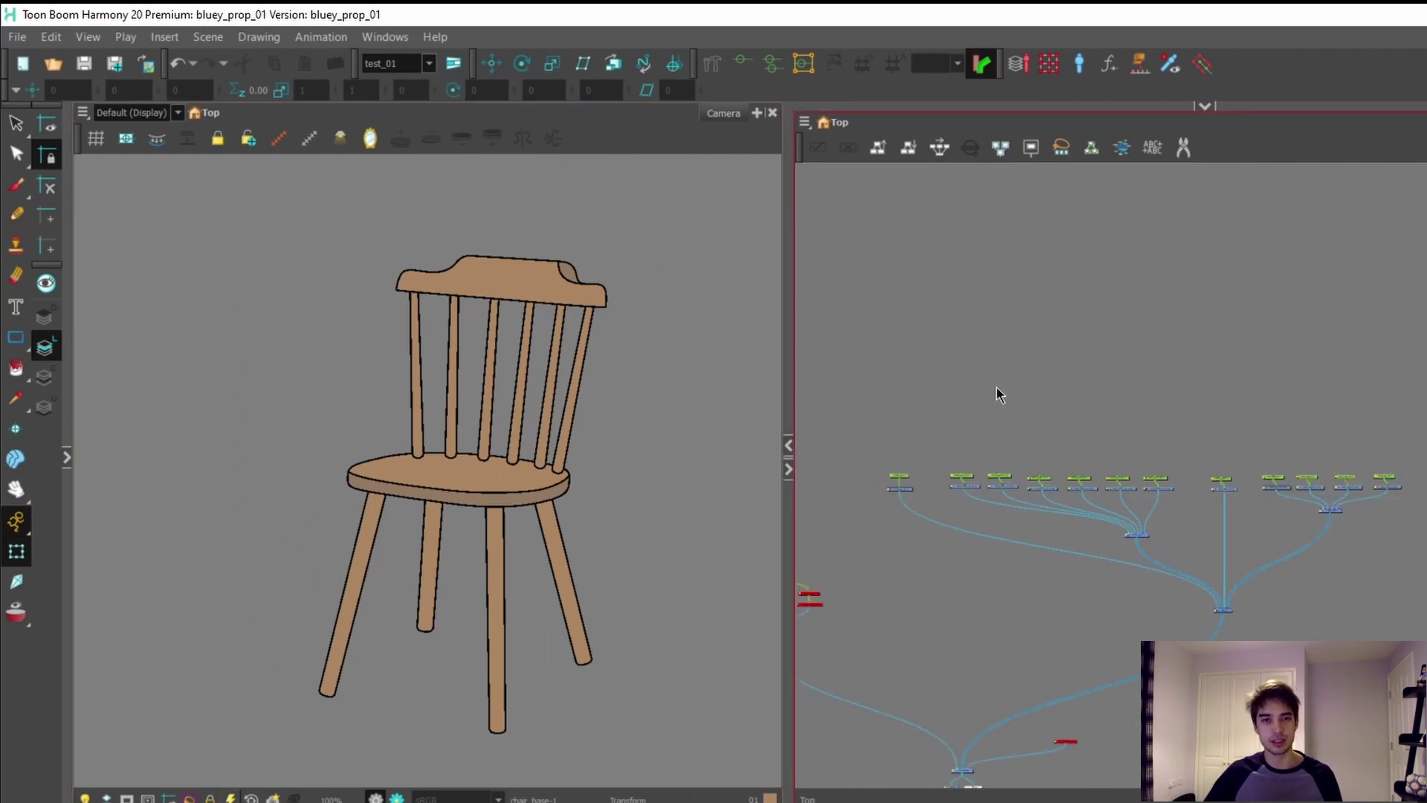
pyautogui.click(456, 340)
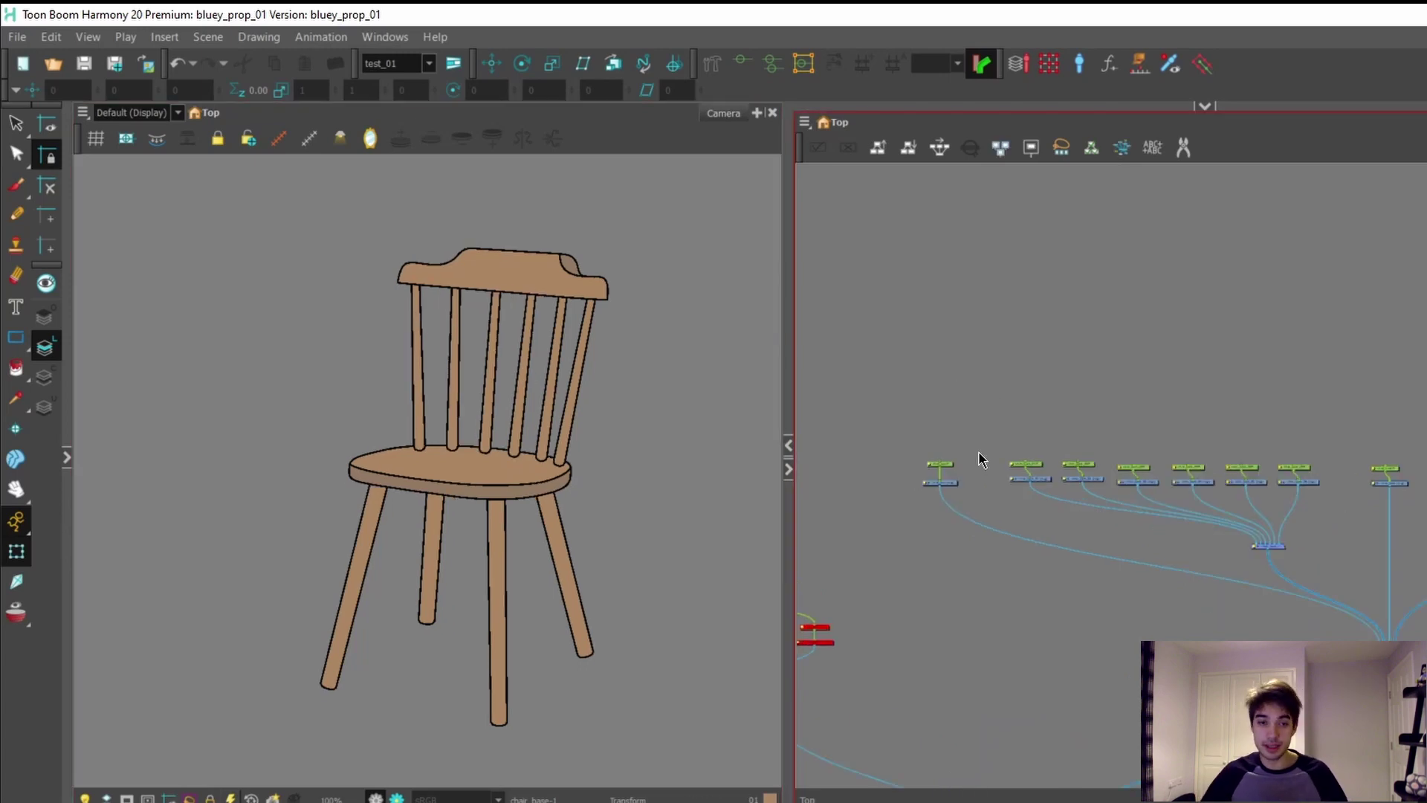
pyautogui.click(410, 521)
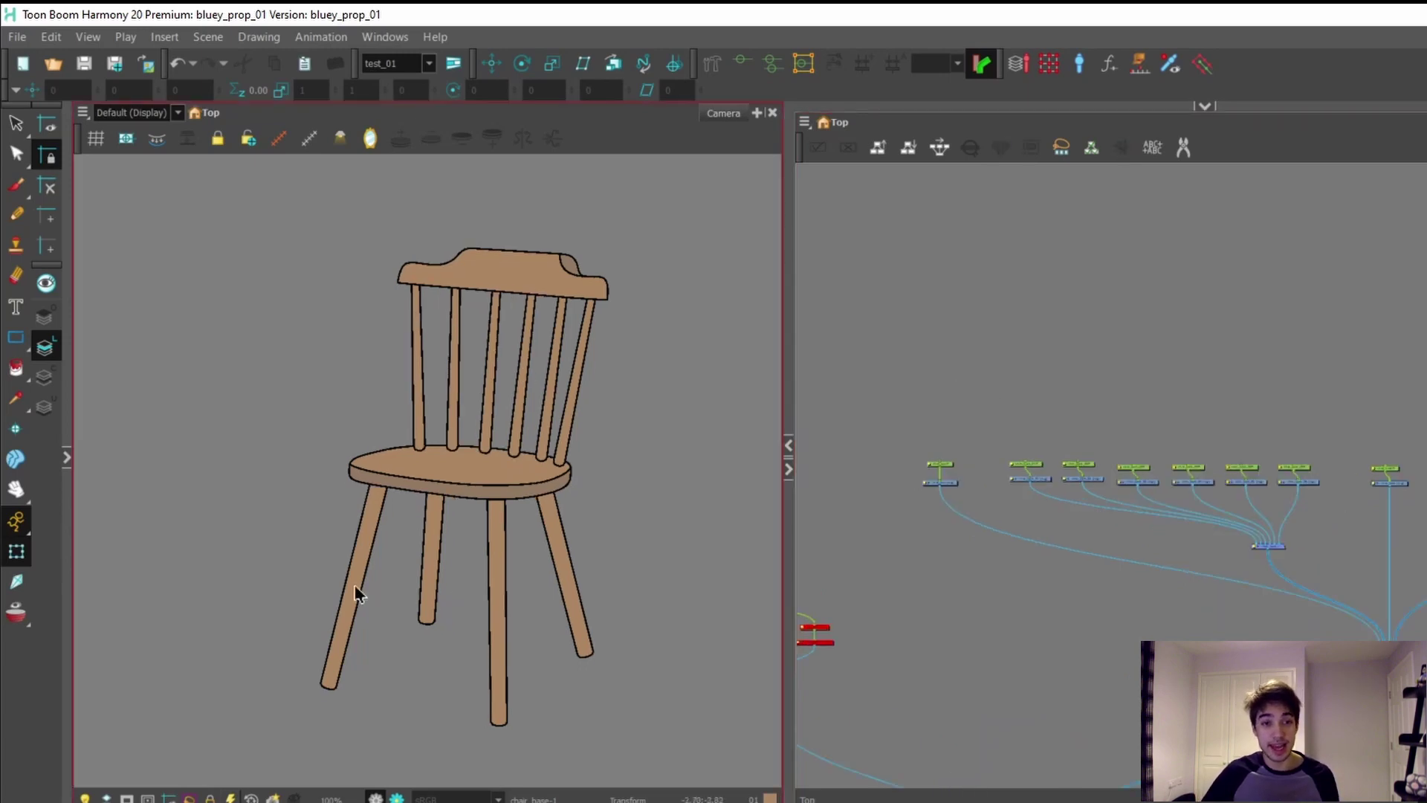
# Step: Add one shared parent peg above the six chair_back spindle pegs
pyautogui.click(1121, 429)
pyautogui.scroll(2, 1124, 488)
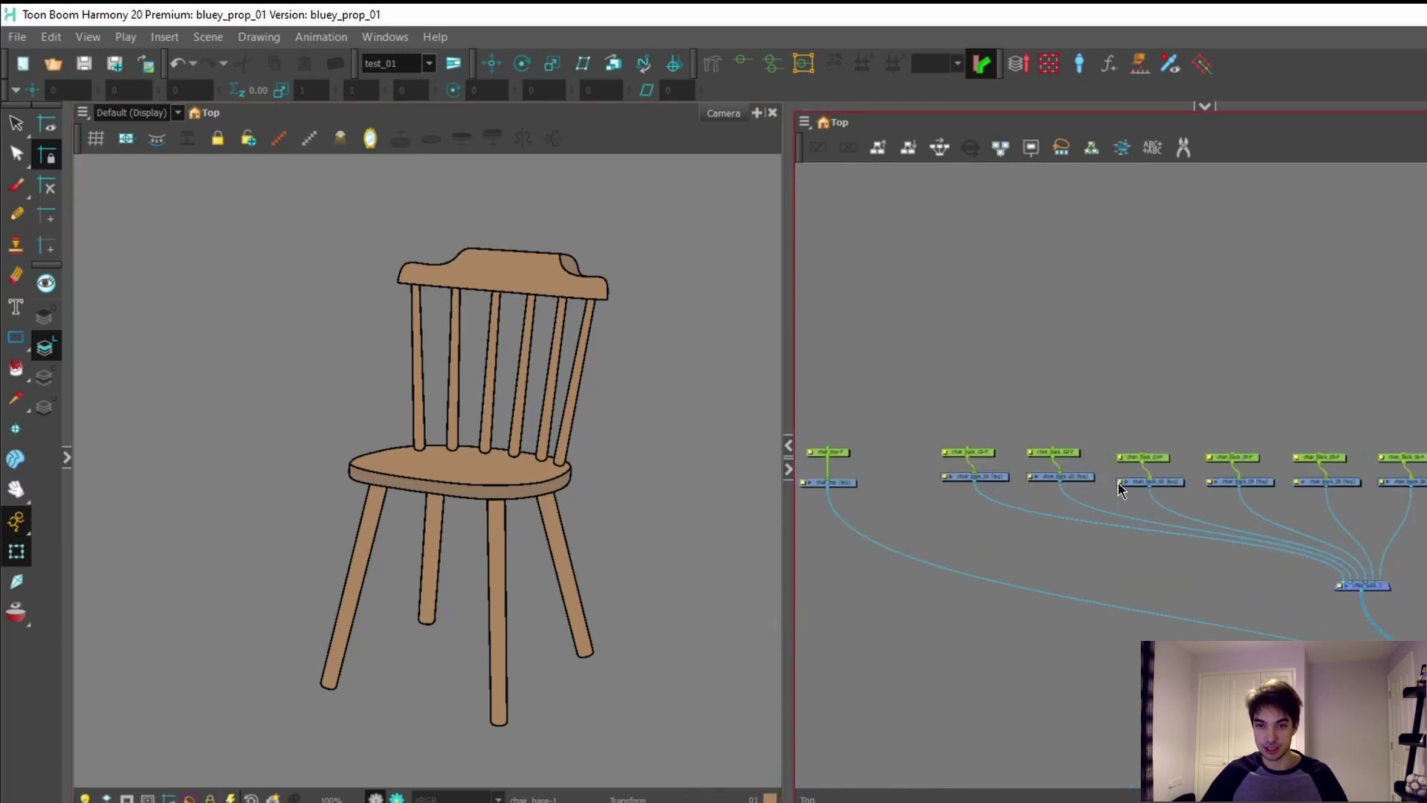
pyautogui.moveTo(1412, 392); pyautogui.dragTo(964, 466)
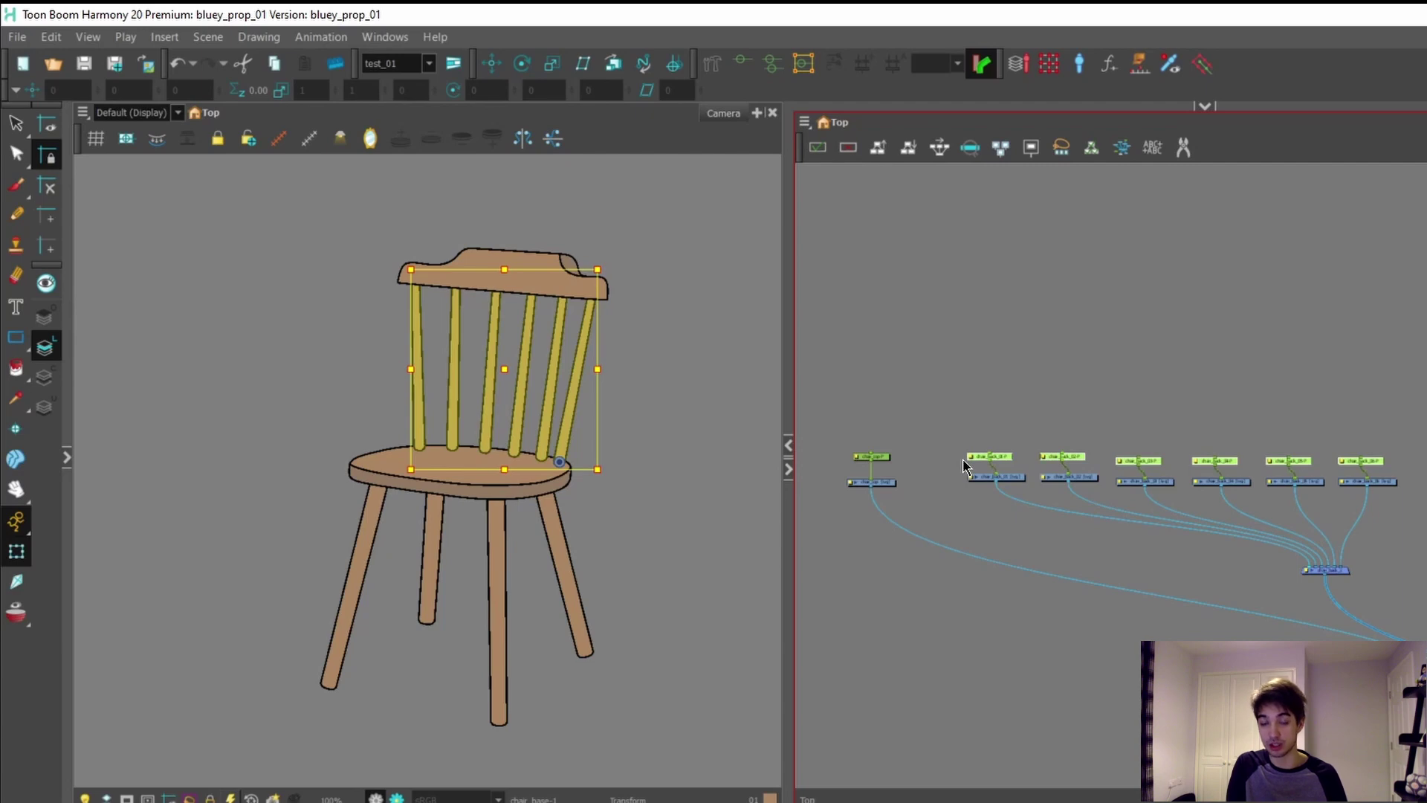
pyautogui.hotkey('ctrl', 'p')
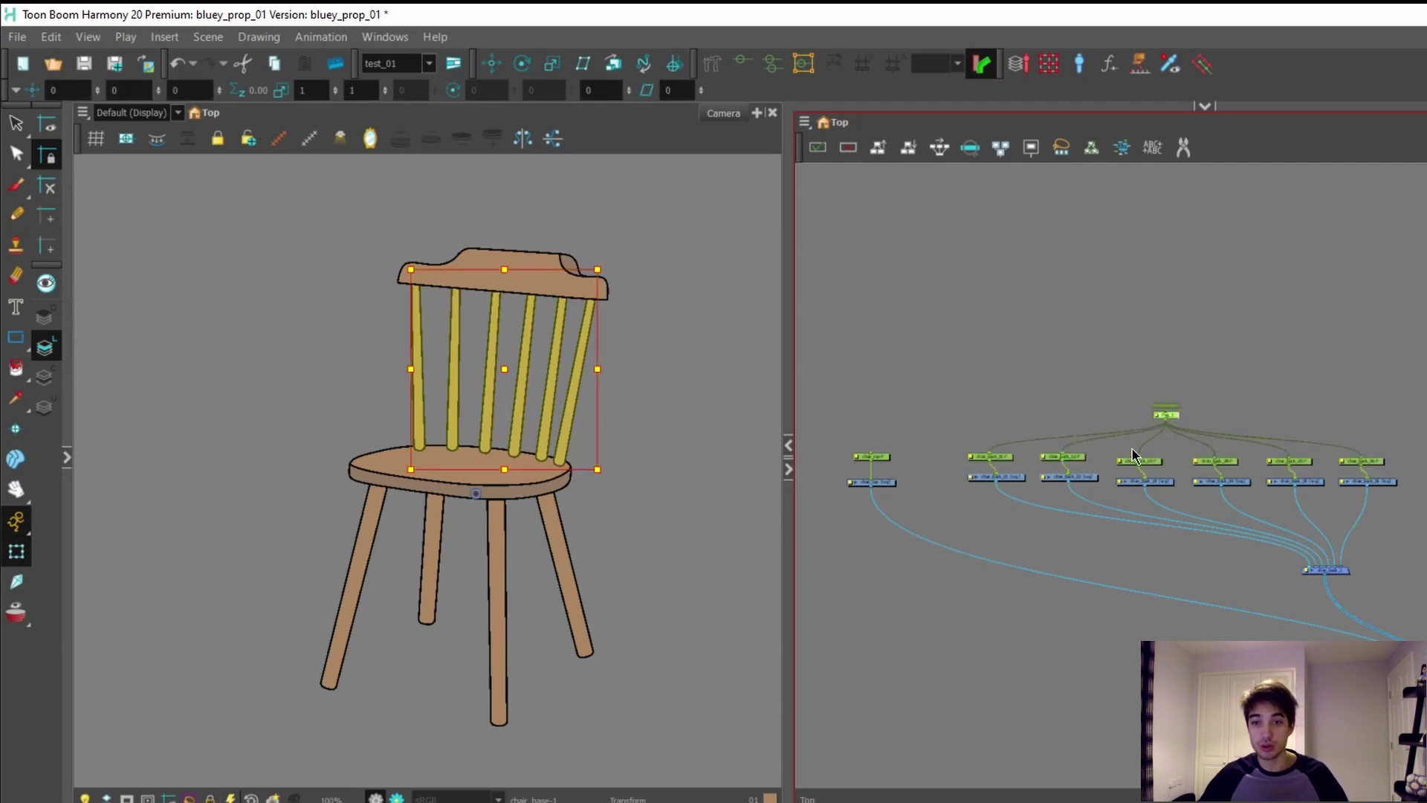
pyautogui.scroll(3, 1134, 455)
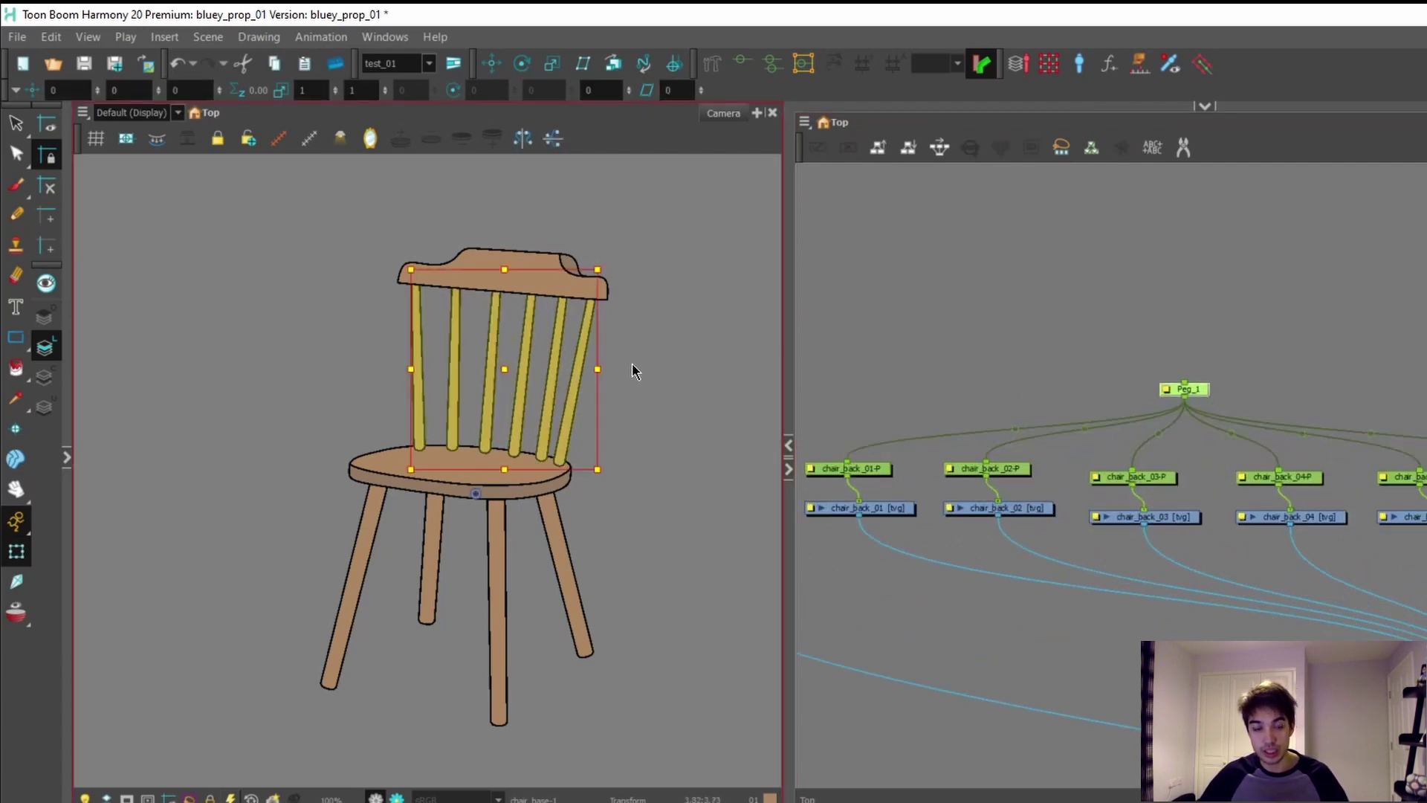
# Step: Examine individual spindle pegs under the shared parent peg, including chair_back_02-P, chair_back_03-P and chair_back_04-P
pyautogui.click(1022, 474)
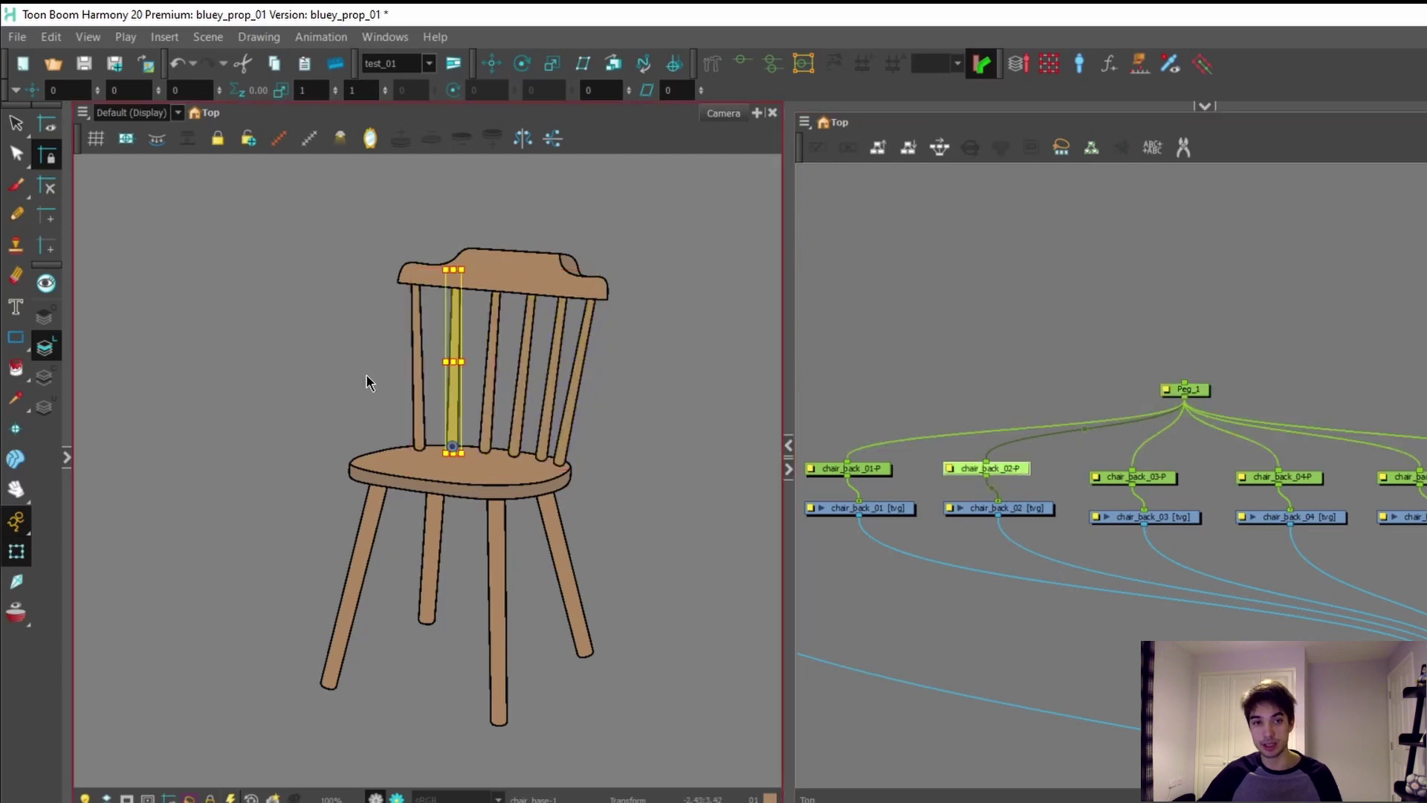
pyautogui.scroll(2, 418, 384)
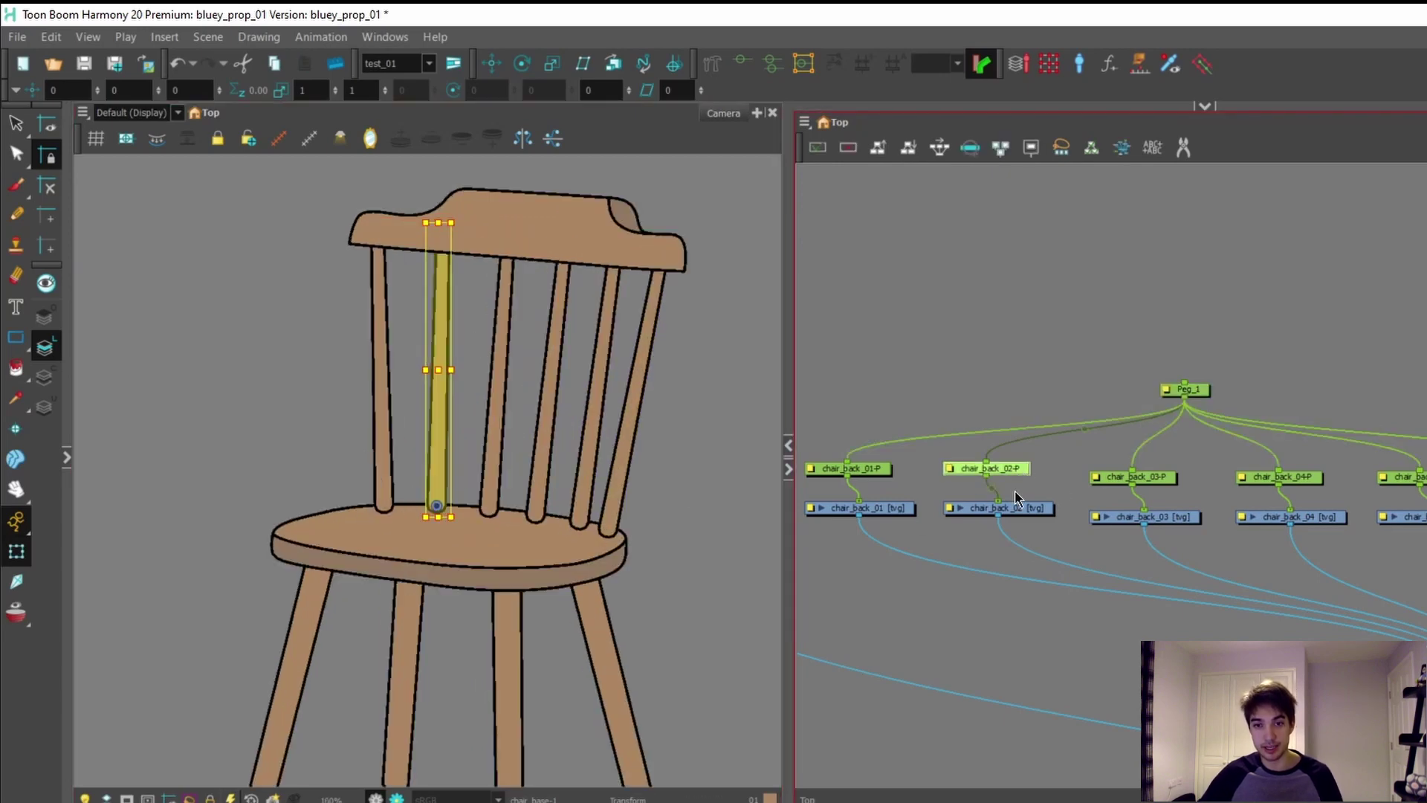
pyautogui.click(1108, 478)
pyautogui.click(1308, 475)
# Step: Reposition the pivot of Peg_1 to the back of the seat, beside the third spindle's base, with the Rotate tool
pyautogui.click(1186, 389)
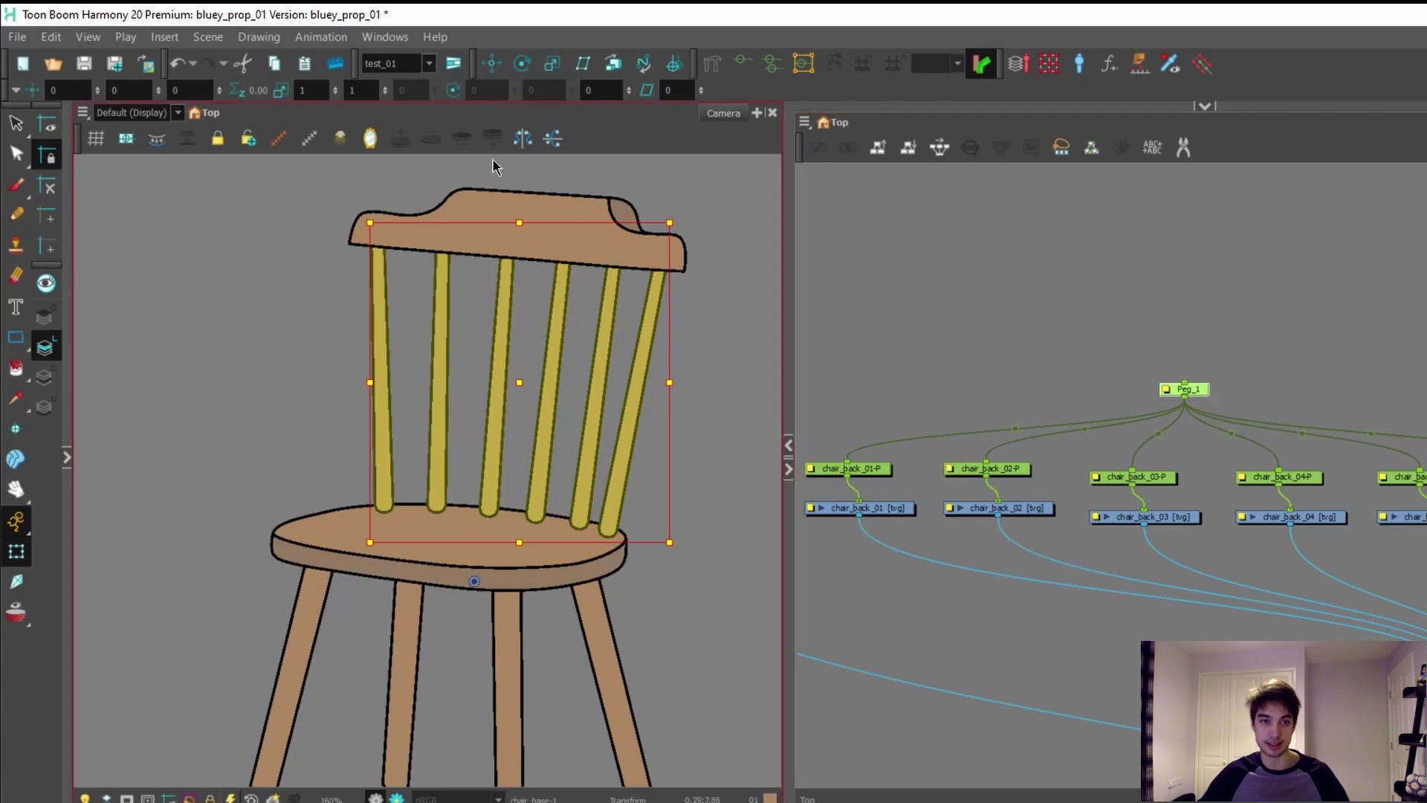
pyautogui.click(521, 63)
pyautogui.scroll(2, 495, 519)
pyautogui.moveTo(464, 616); pyautogui.dragTo(497, 514)
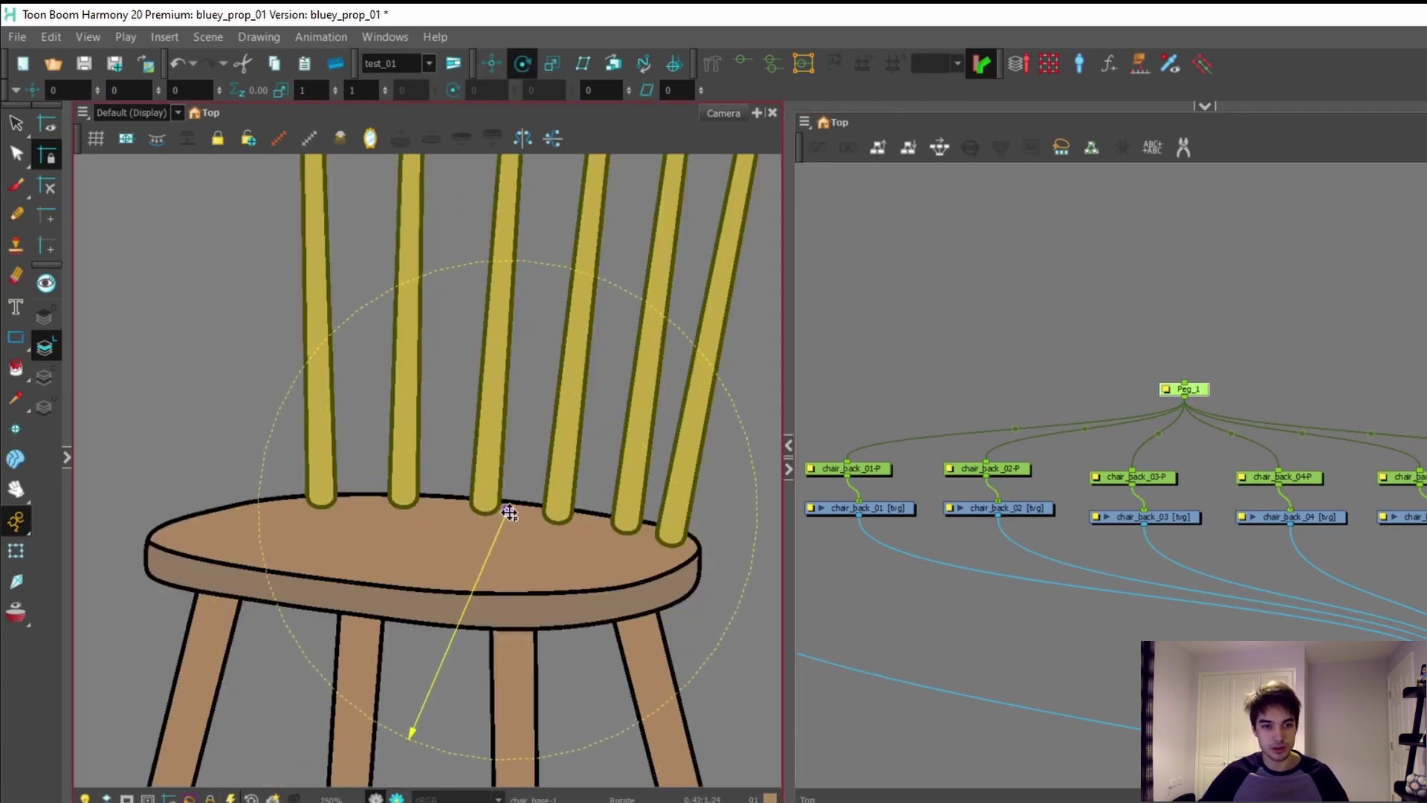
pyautogui.scroll(2, 513, 509)
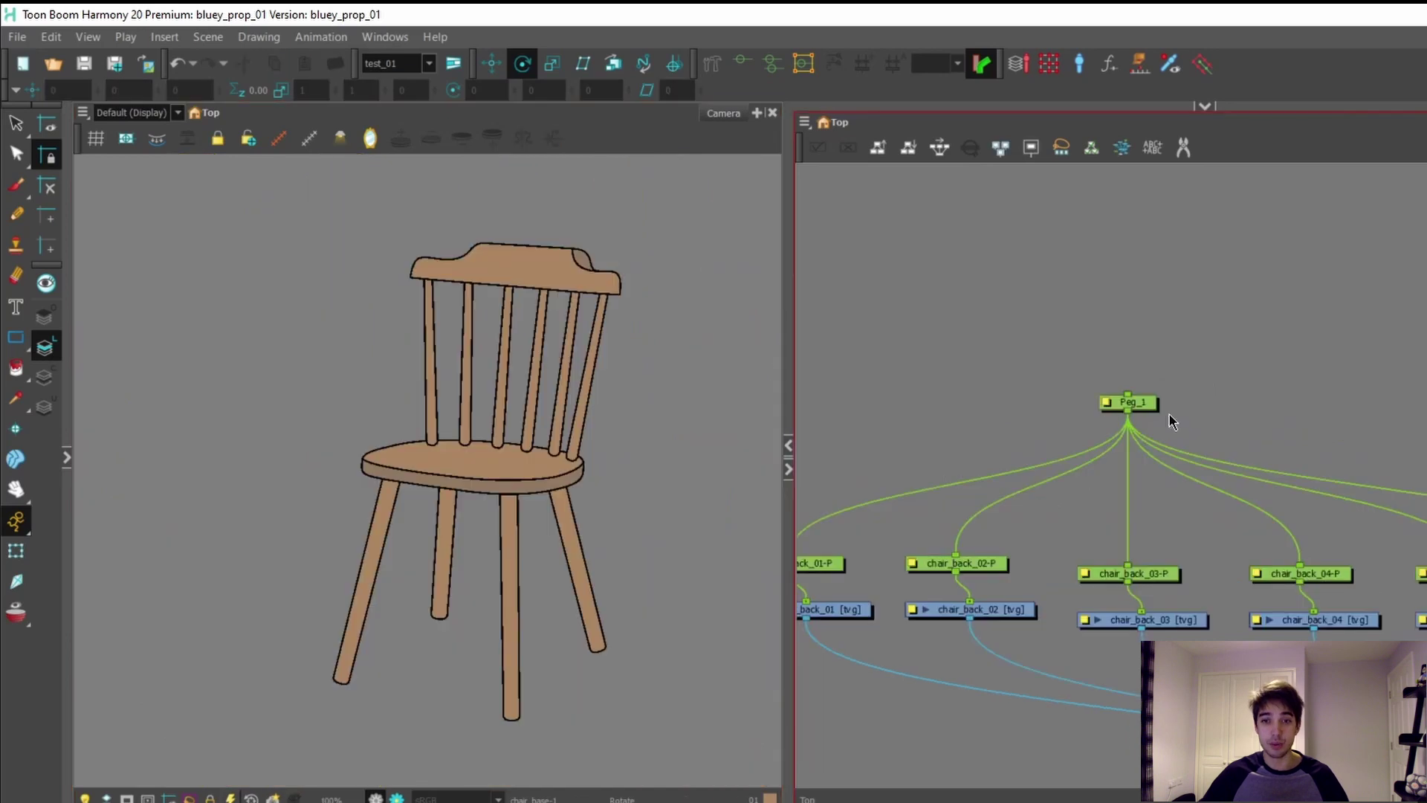
# Step: Add a parent peg above the chair_top-P peg and connect Peg_1 beneath that new peg
pyautogui.click(15, 551)
pyautogui.moveTo(583, 370)
pyautogui.mouseDown()
pyautogui.moveTo(548, 312)
pyautogui.moveTo(634, 307)
pyautogui.moveTo(587, 372)
pyautogui.mouseUp()
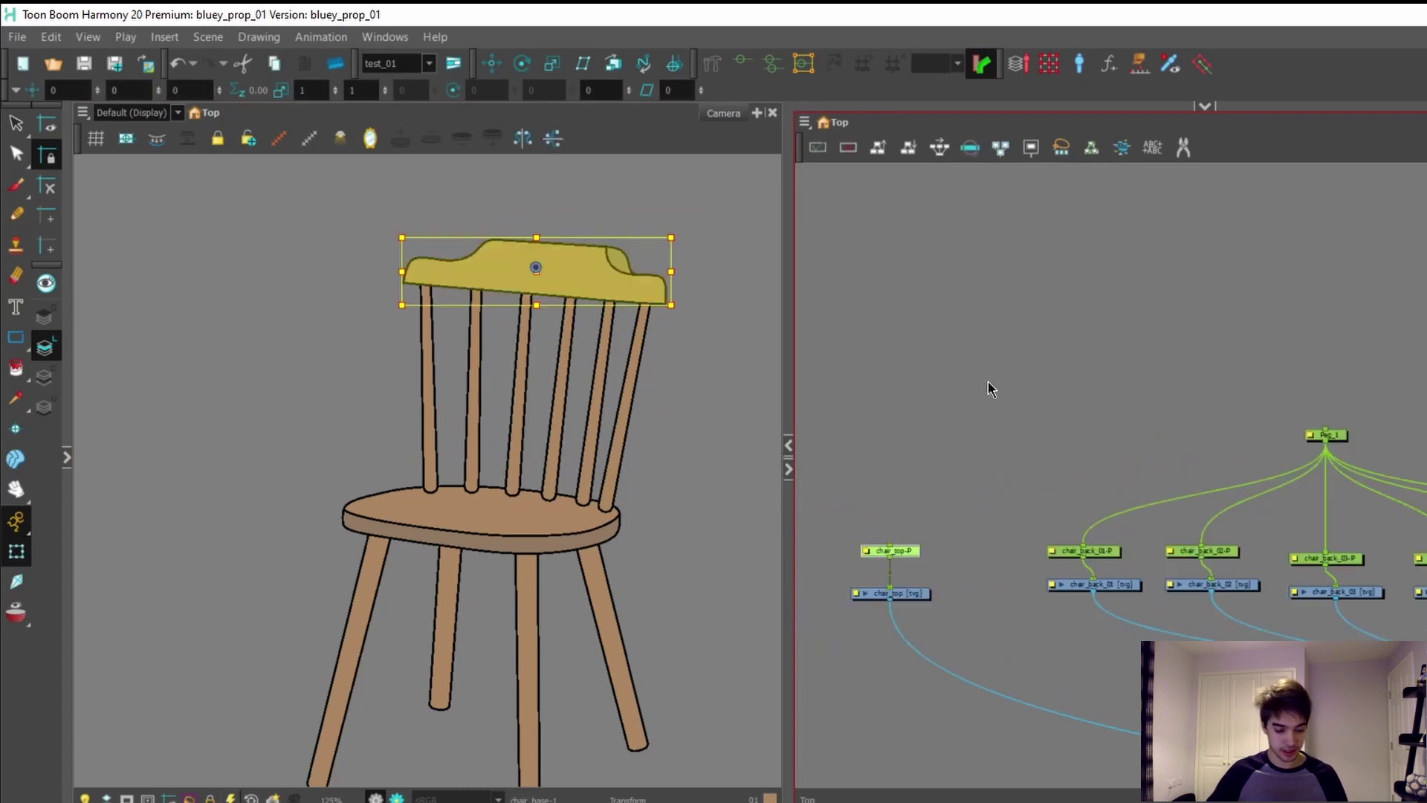
pyautogui.moveTo(975, 484); pyautogui.dragTo(880, 571)
pyautogui.hotkey('ctrl', 'p')
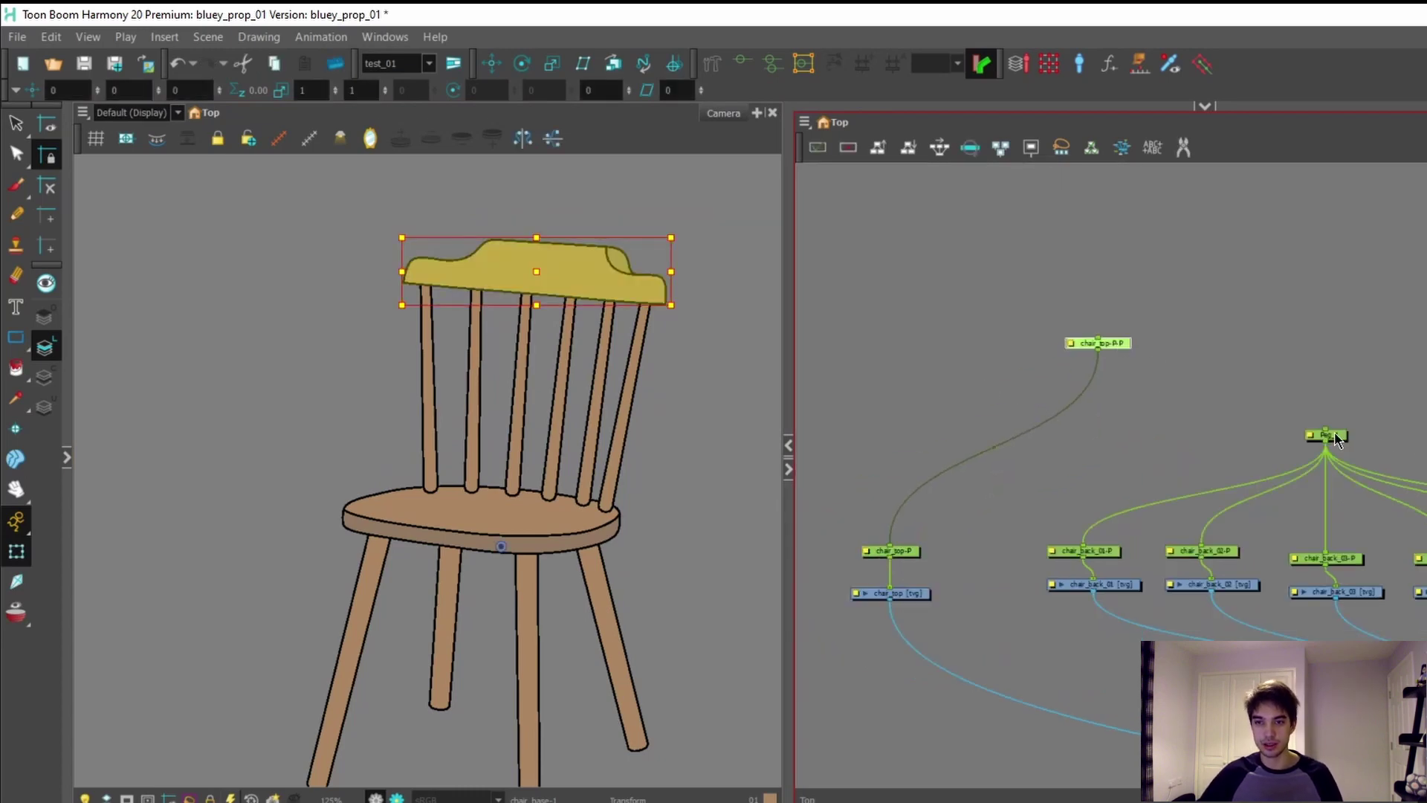
pyautogui.moveTo(1326, 429); pyautogui.dragTo(1098, 348)
pyautogui.click(1280, 338)
pyautogui.scroll(1, 1057, 316)
# Step: Reposition the pivot of the chair_top-P-P peg to the middle of the top rail with the Rotate tool
pyautogui.click(1124, 350)
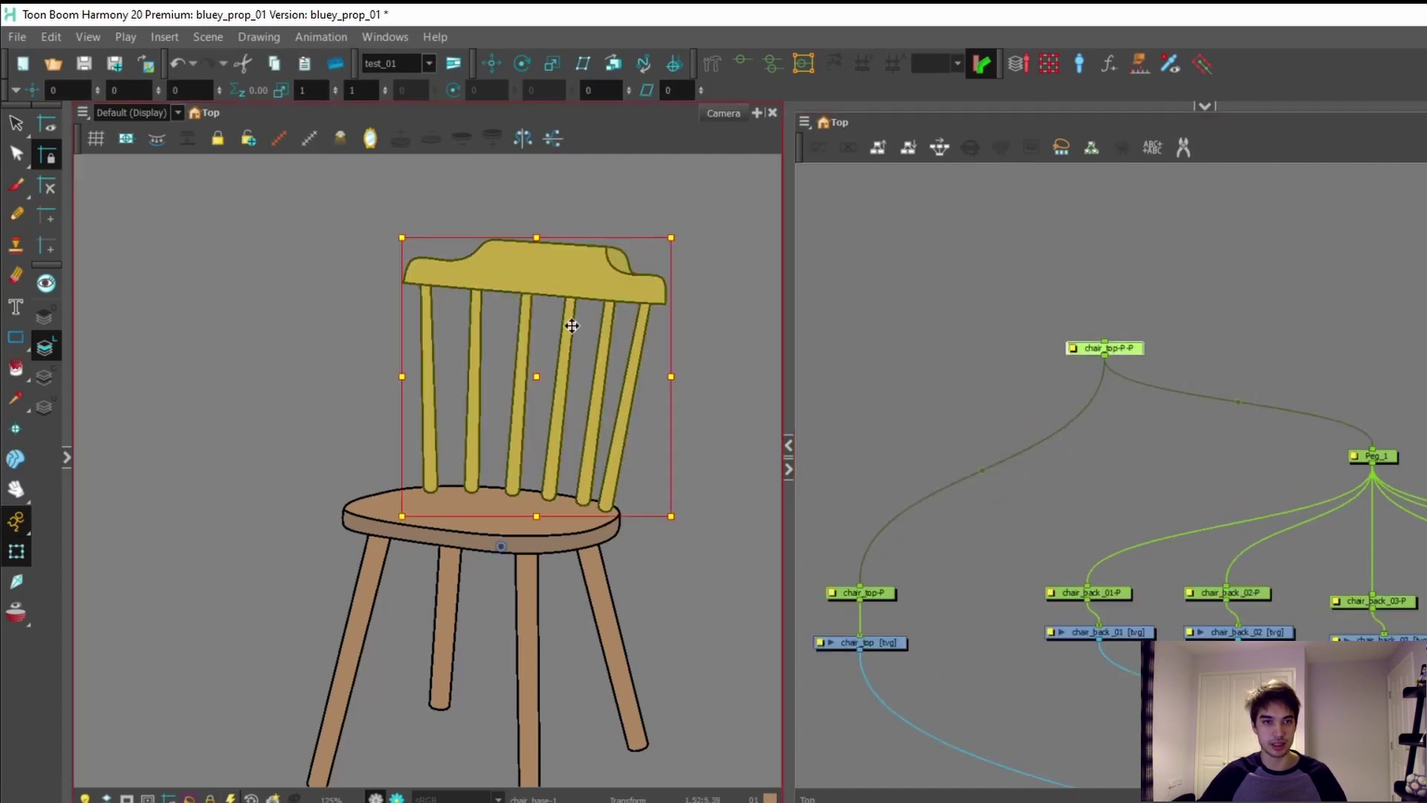
pyautogui.press('2')
pyautogui.click(522, 63)
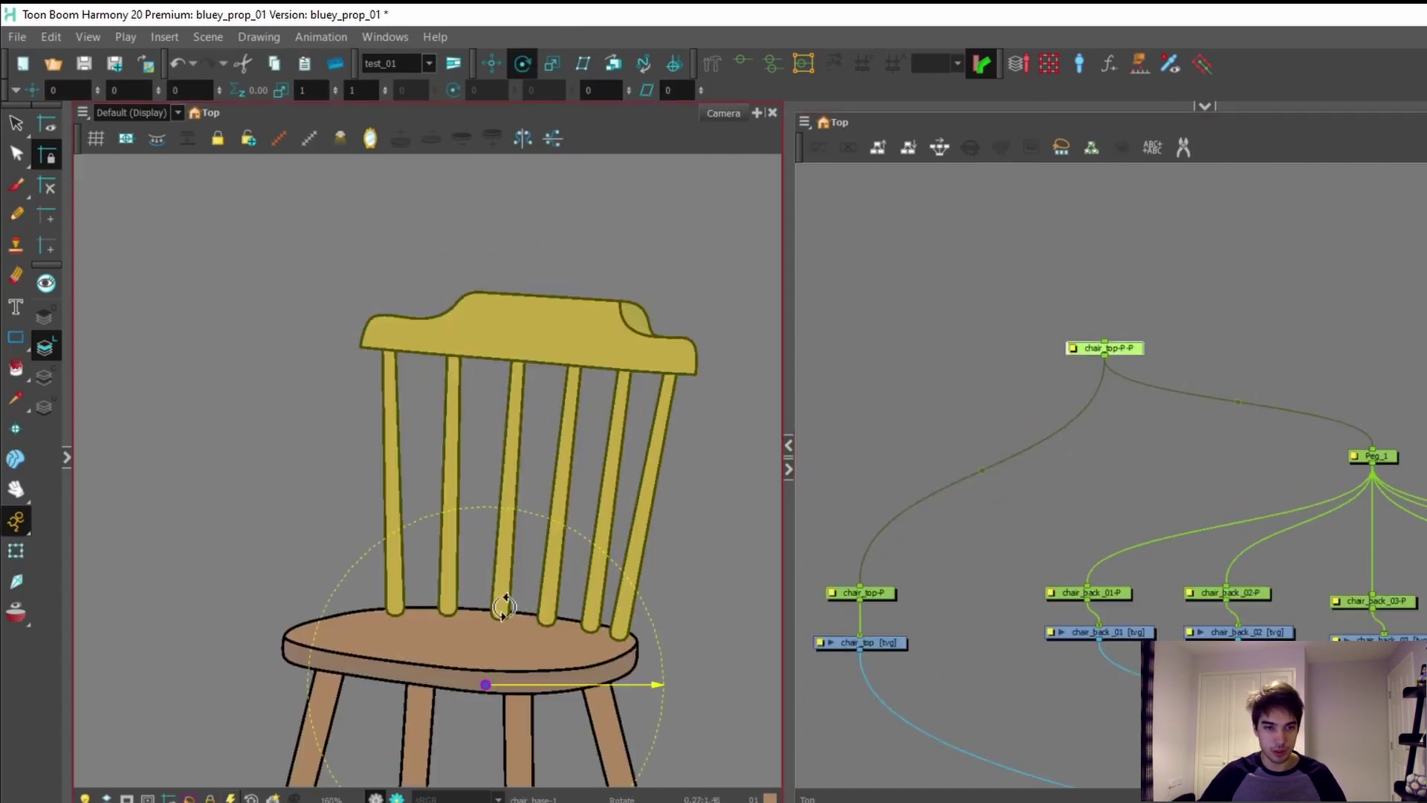
pyautogui.moveTo(485, 685); pyautogui.dragTo(531, 333)
pyautogui.press('2')
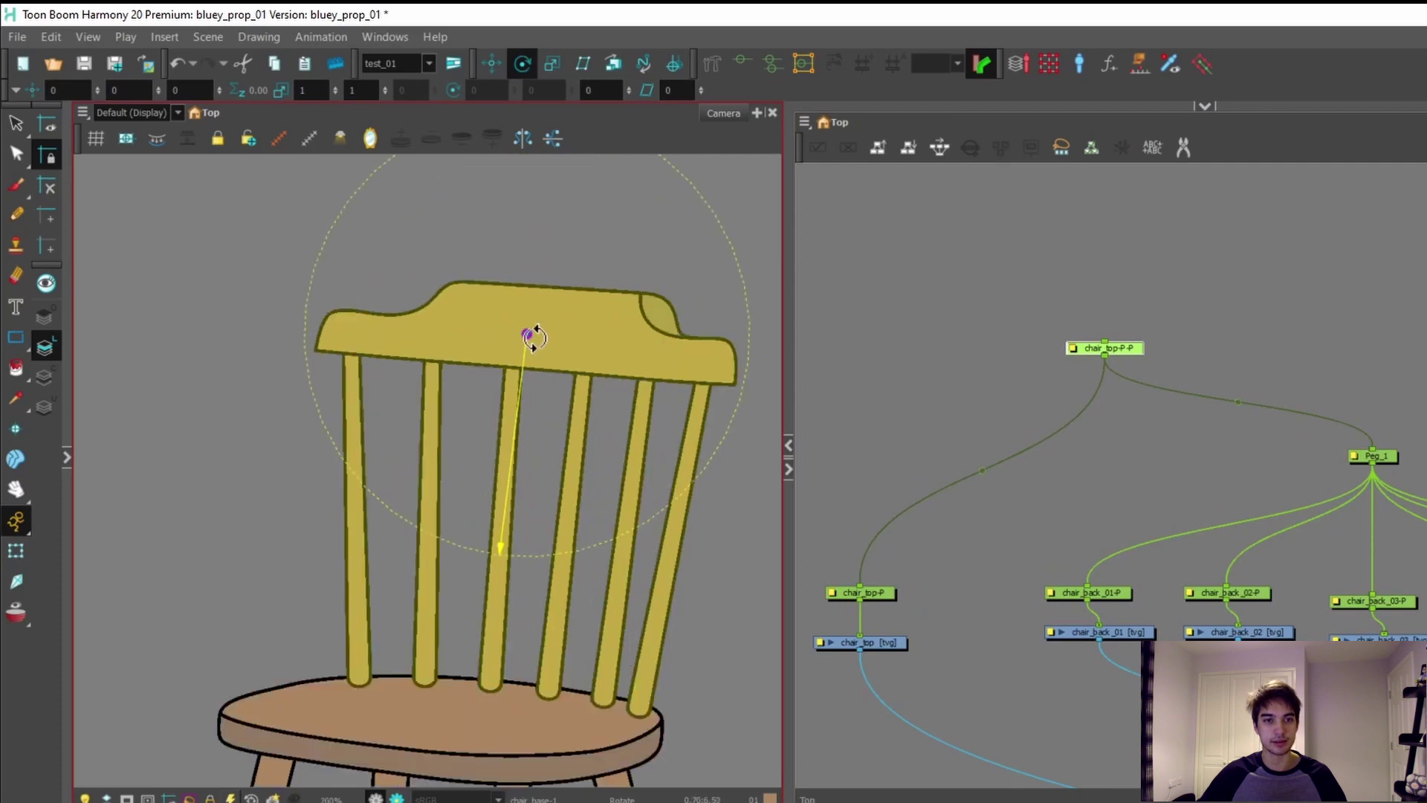
# Step: Try moving the backrest through chair_top-P-P with the Transform tool, undo it, and try the spindles through Peg_1
pyautogui.click(892, 335)
pyautogui.scroll(-2, 828, 376)
pyautogui.click(998, 371)
pyautogui.scroll(-2, 543, 326)
pyautogui.click(16, 551)
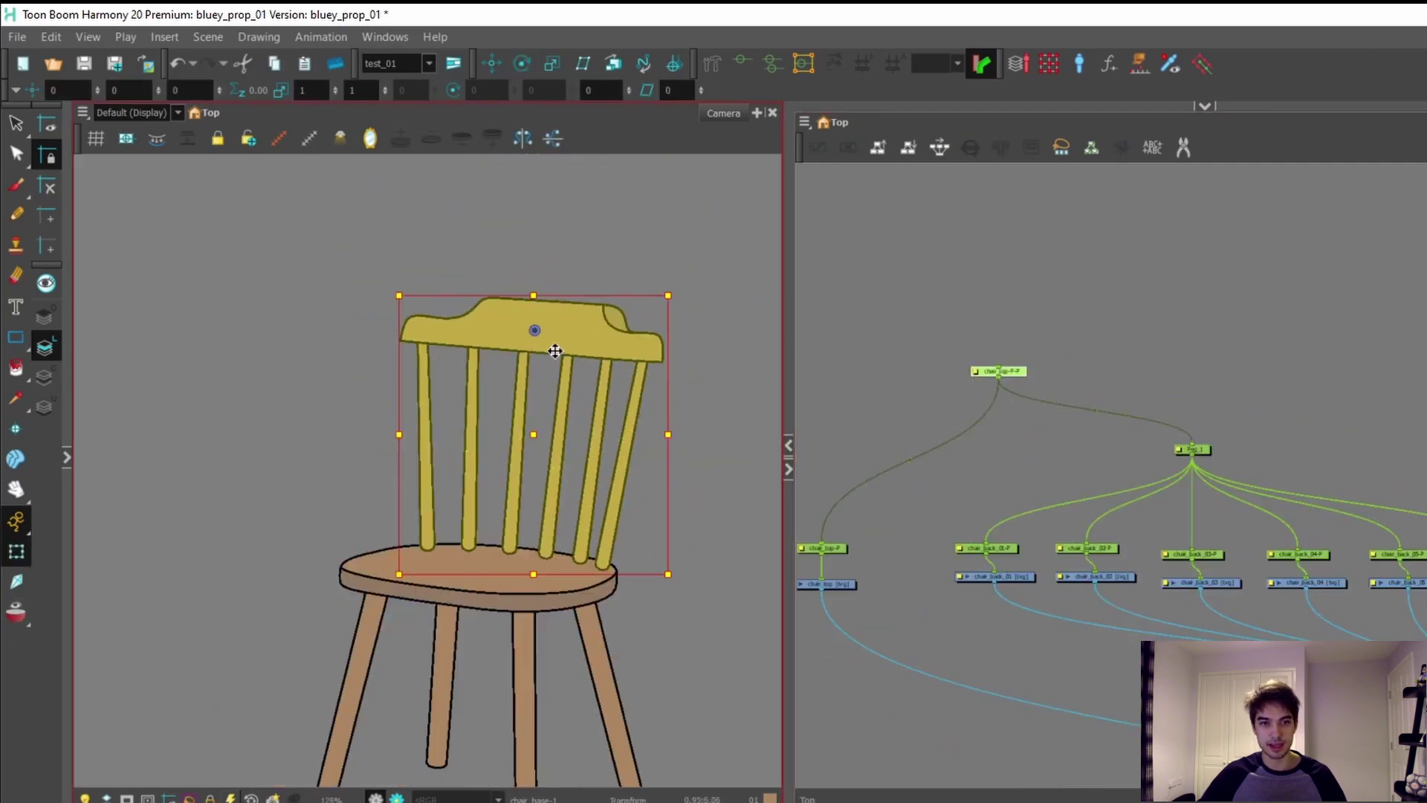
pyautogui.moveTo(555, 351); pyautogui.dragTo(526, 211)
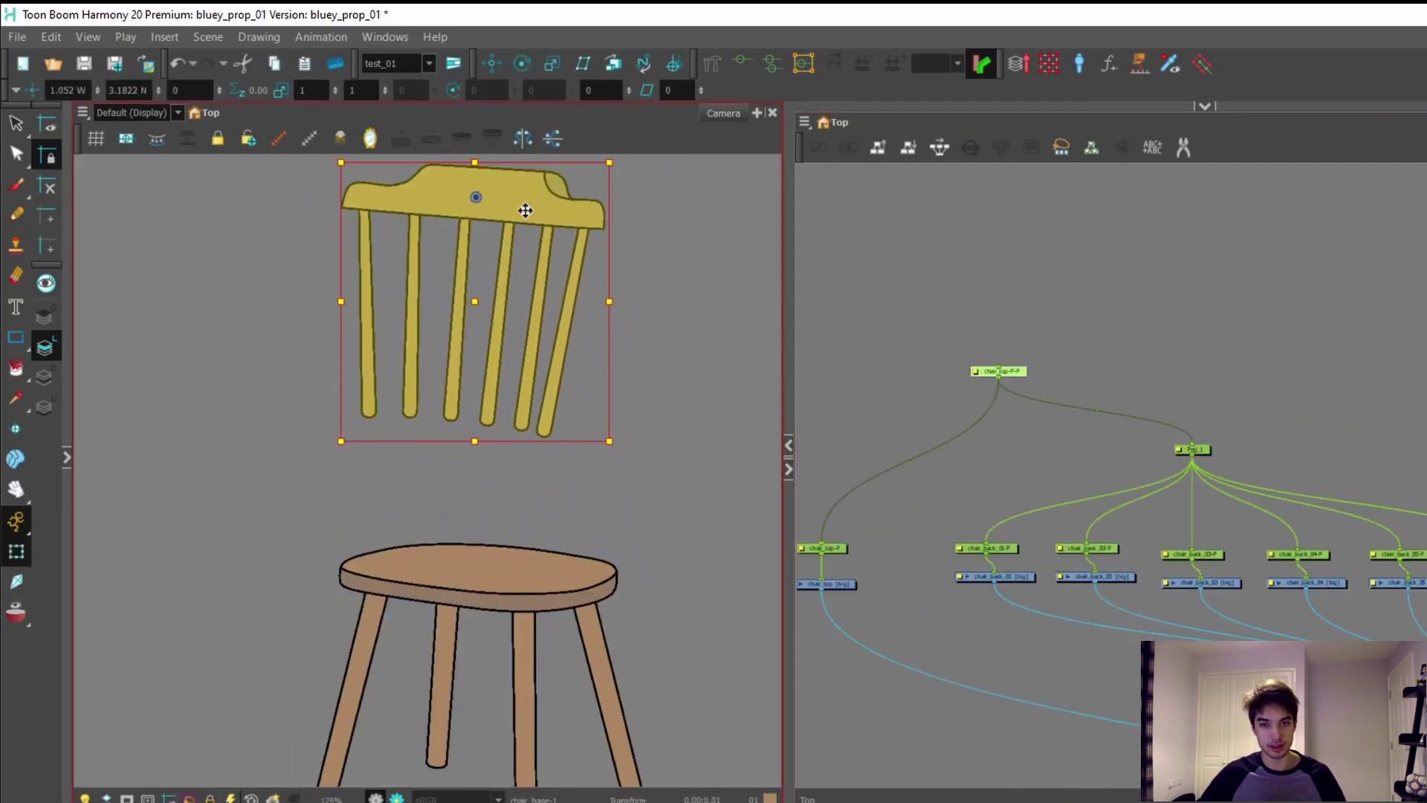
pyautogui.hotkey('ctrl', 'z')
pyautogui.click(1195, 449)
pyautogui.moveTo(574, 408); pyautogui.dragTo(543, 405)
# Step: Add a shared parent peg above the four chair leg pegs and connect it beneath the chair_base-P peg
pyautogui.click(1194, 384)
pyautogui.scroll(-1, 1194, 383)
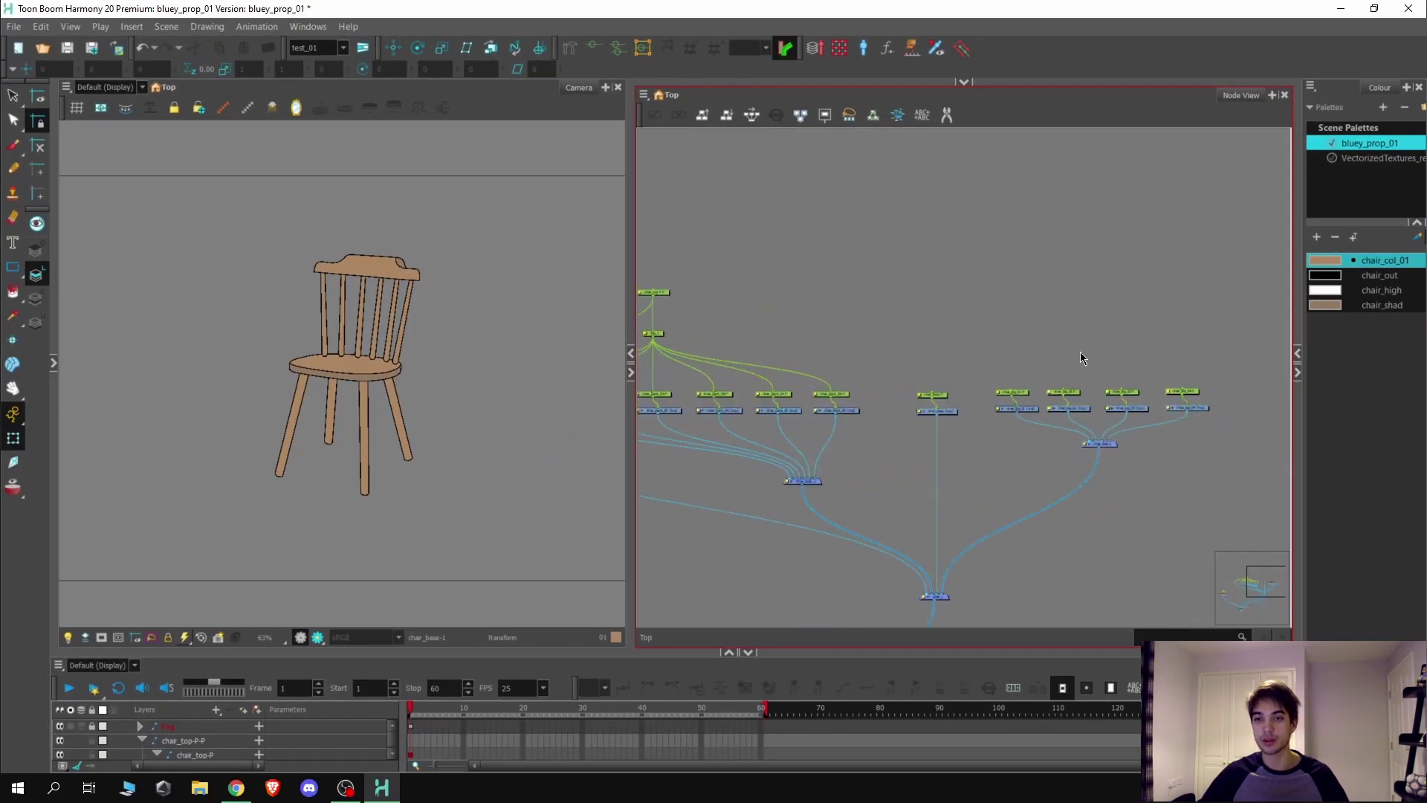
pyautogui.scroll(1, 1264, 419)
pyautogui.moveTo(1254, 349); pyautogui.dragTo(1050, 371)
pyautogui.moveTo(984, 397); pyautogui.dragTo(980, 402)
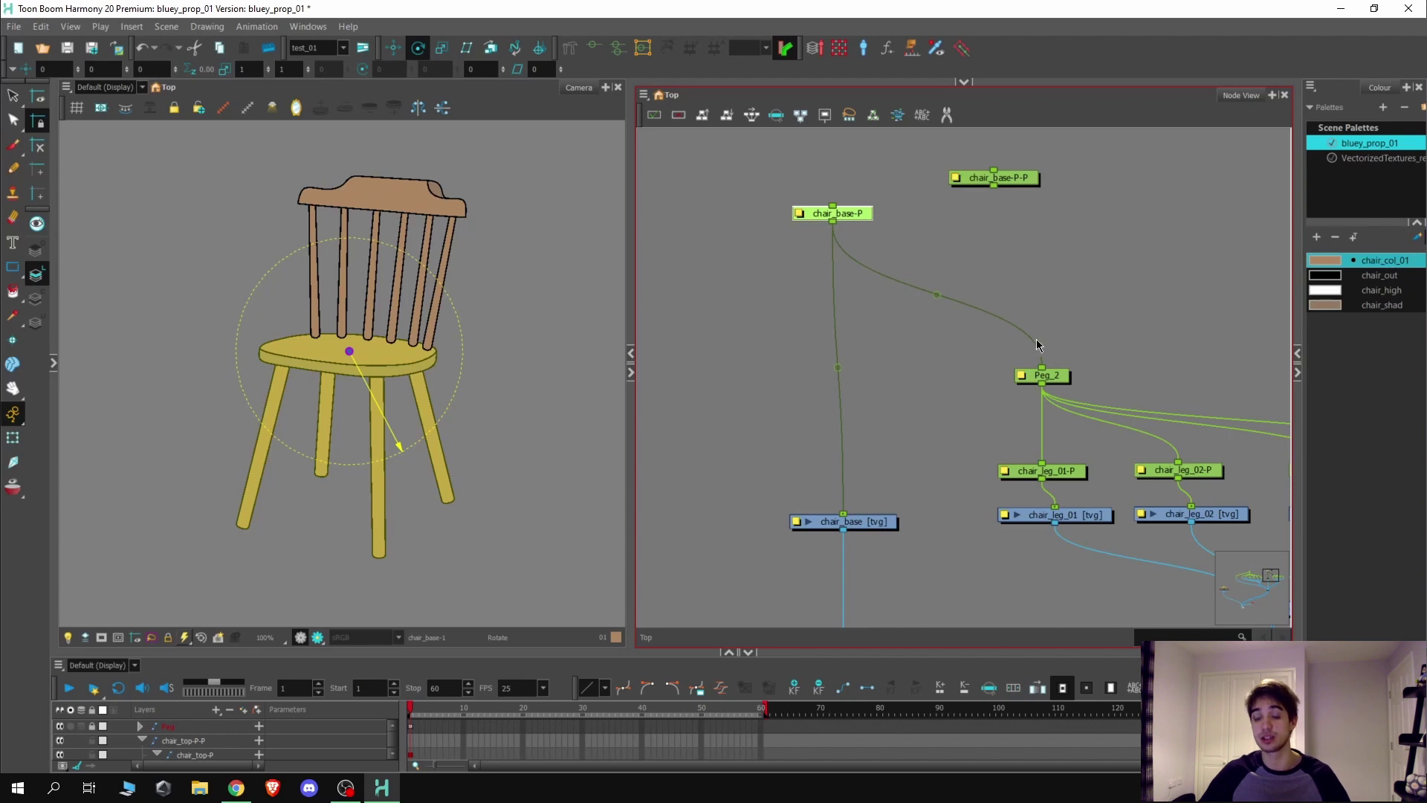
pyautogui.click(1034, 298)
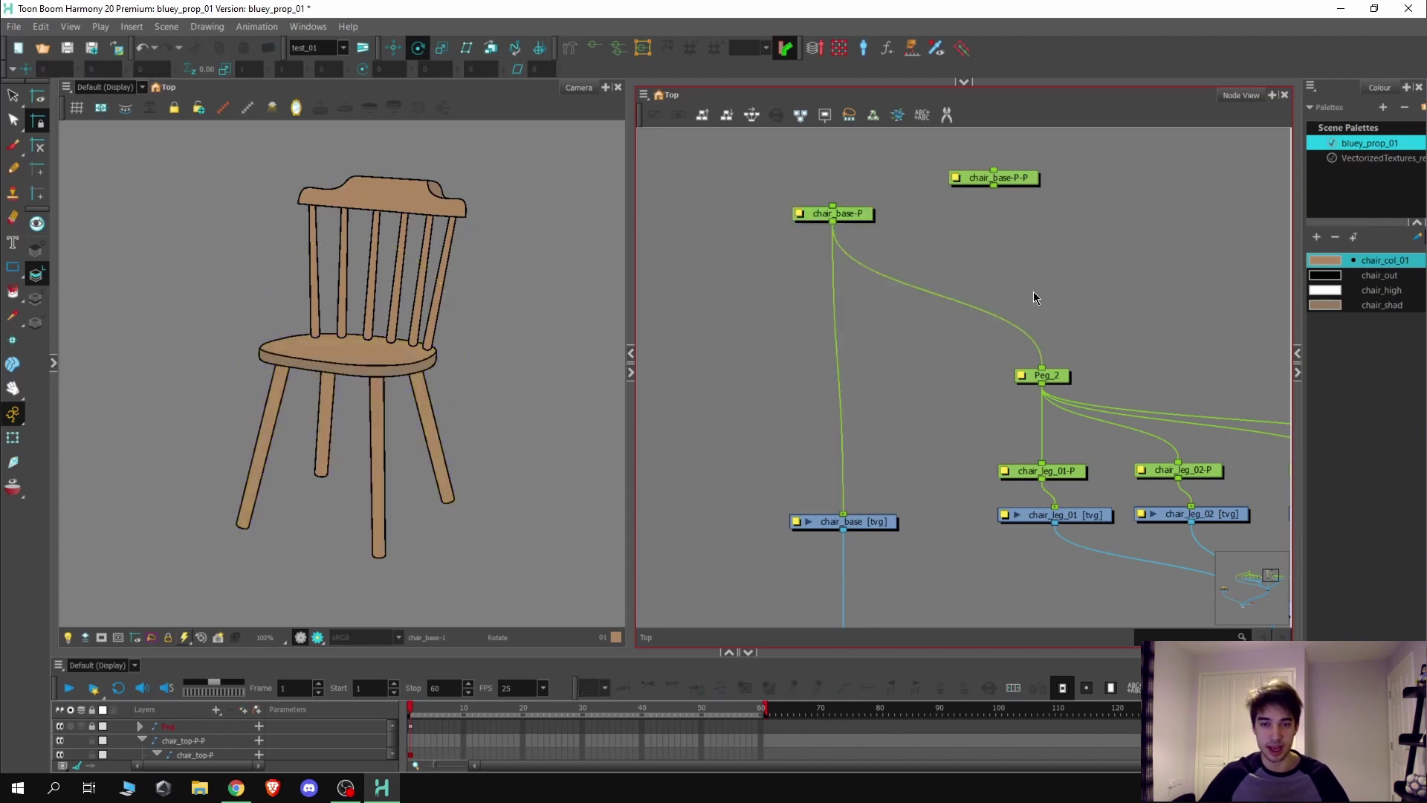
# Step: Try moving the seat and legs together through the chair_base-P peg with the Transform tool, undoing each move
pyautogui.click(863, 216)
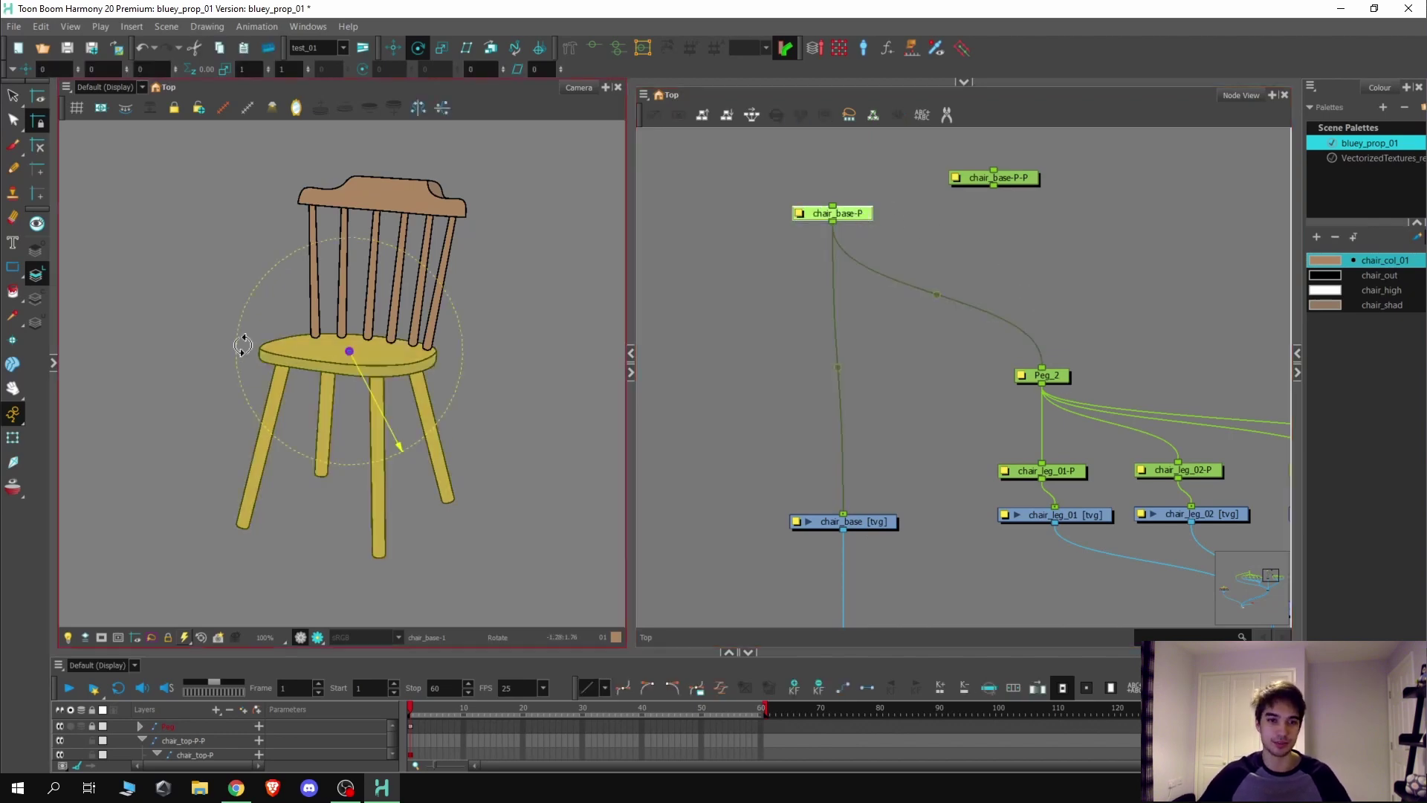
pyautogui.scroll(2, 276, 347)
pyautogui.click(13, 438)
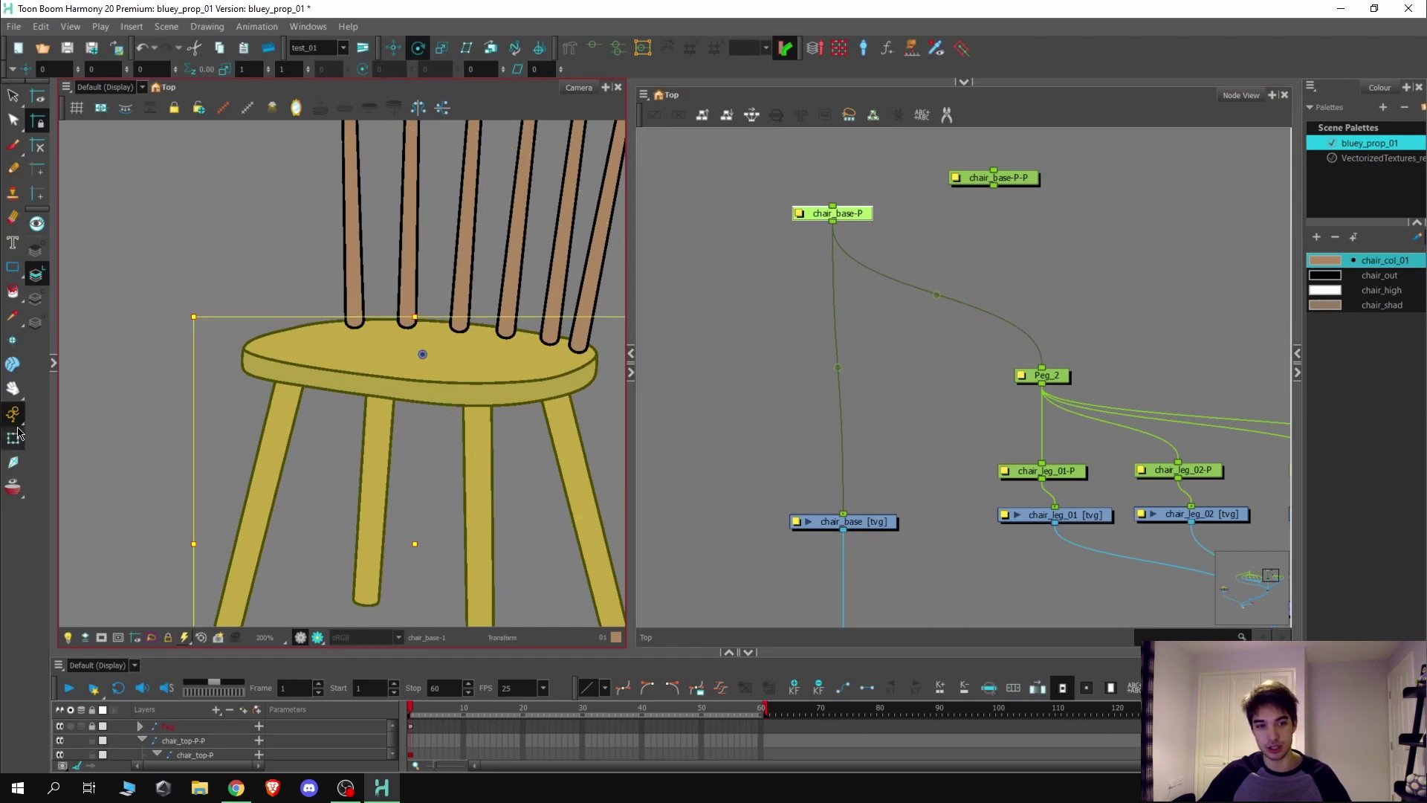
pyautogui.moveTo(440, 381)
pyautogui.mouseDown()
pyautogui.moveTo(464, 311)
pyautogui.moveTo(444, 355)
pyautogui.mouseUp()
pyautogui.hotkey('ctrl', 'z')
pyautogui.hotkey('ctrl', 'z')
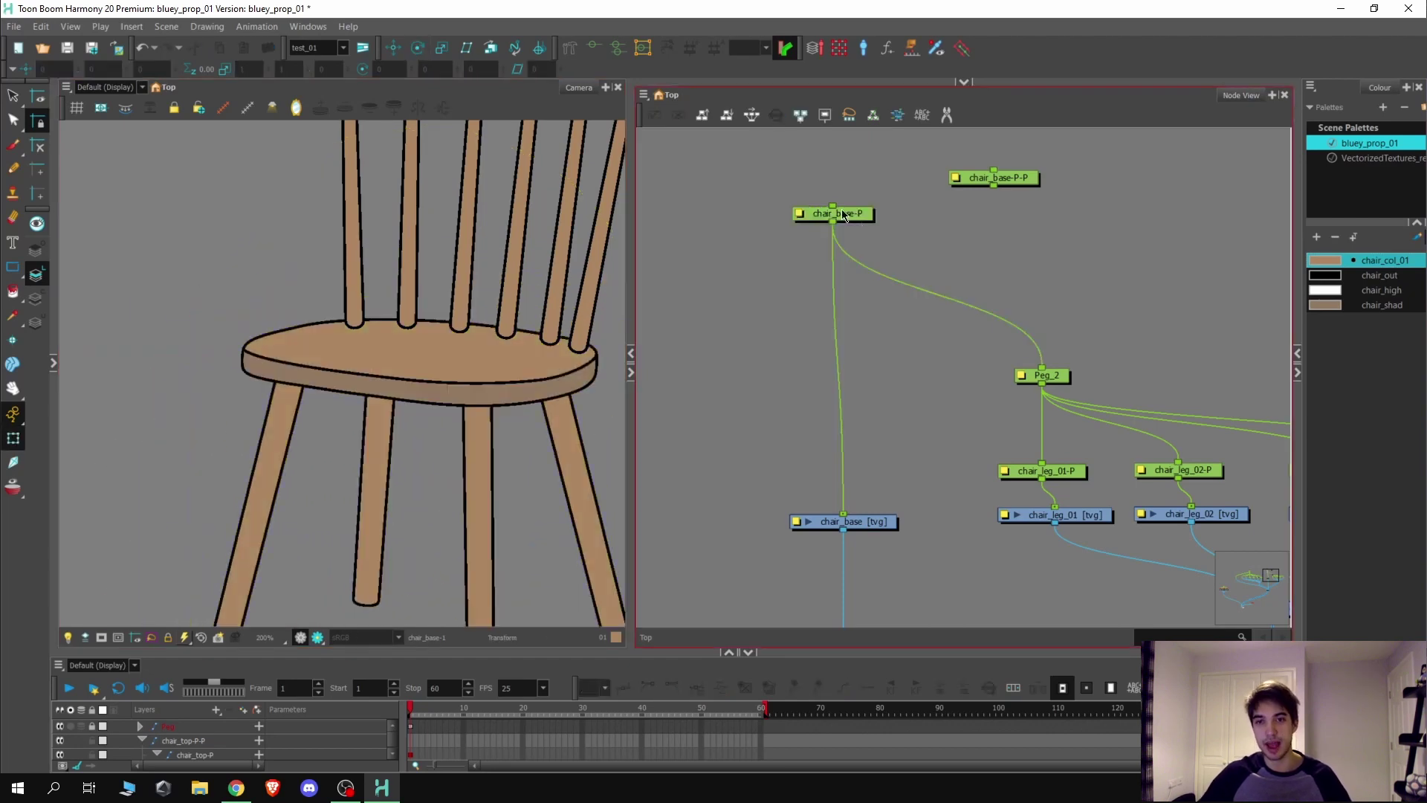
pyautogui.click(847, 215)
pyautogui.scroll(-2, 402, 329)
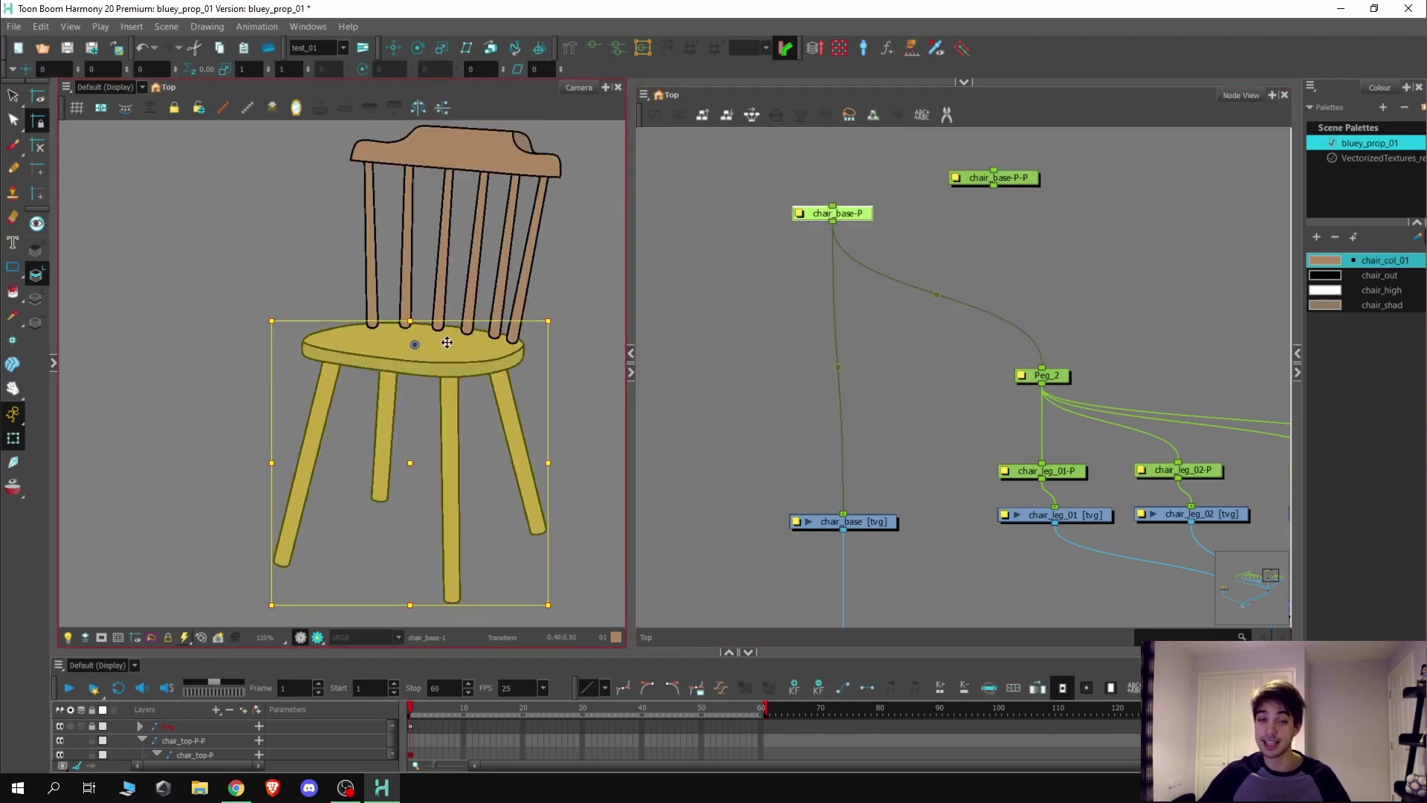
pyautogui.moveTo(447, 343); pyautogui.dragTo(420, 353)
pyautogui.hotkey('ctrl', 'z')
# Step: Try moving the four chair legs through Peg_2 and undo the move
pyautogui.click(1068, 376)
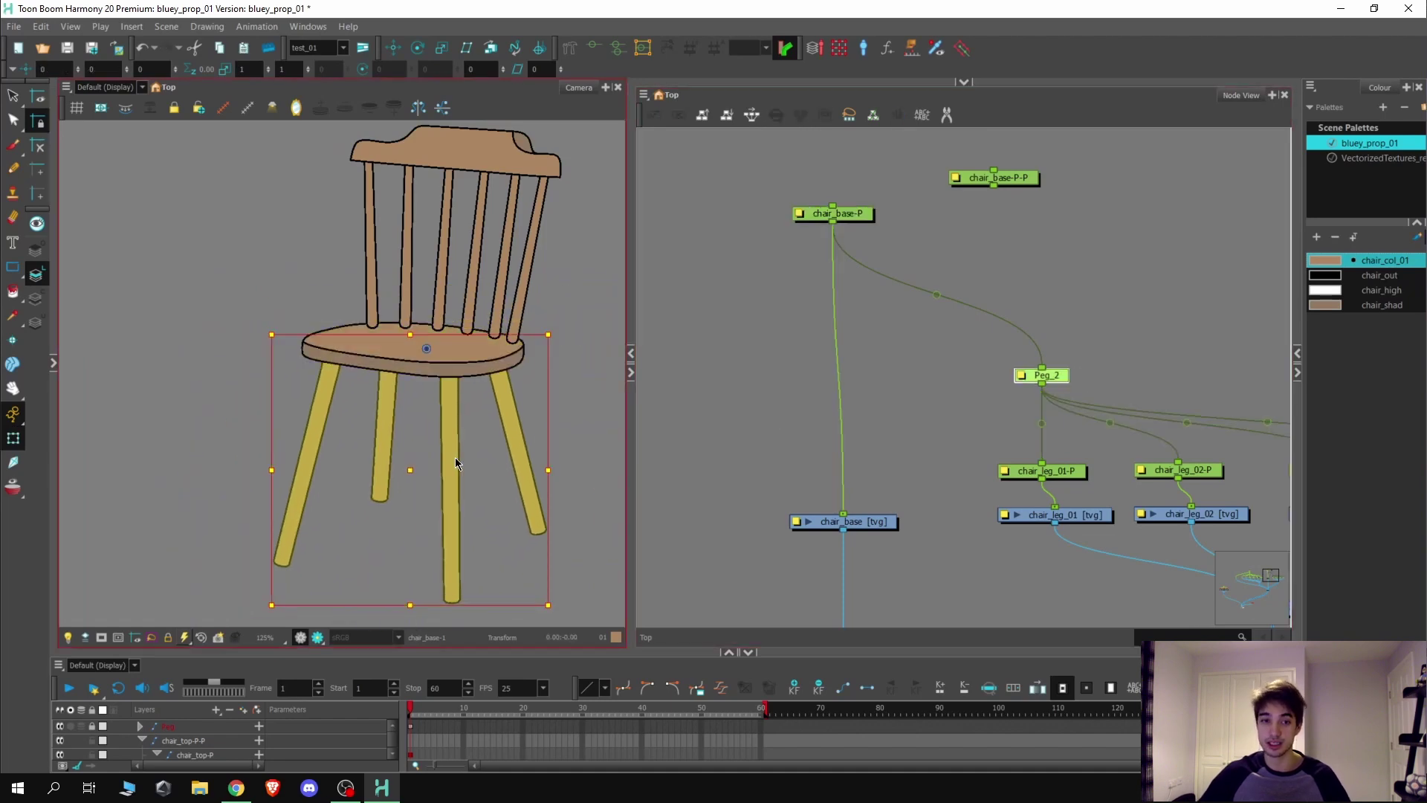
pyautogui.moveTo(441, 436); pyautogui.dragTo(414, 459)
pyautogui.hotkey('ctrl', 'z')
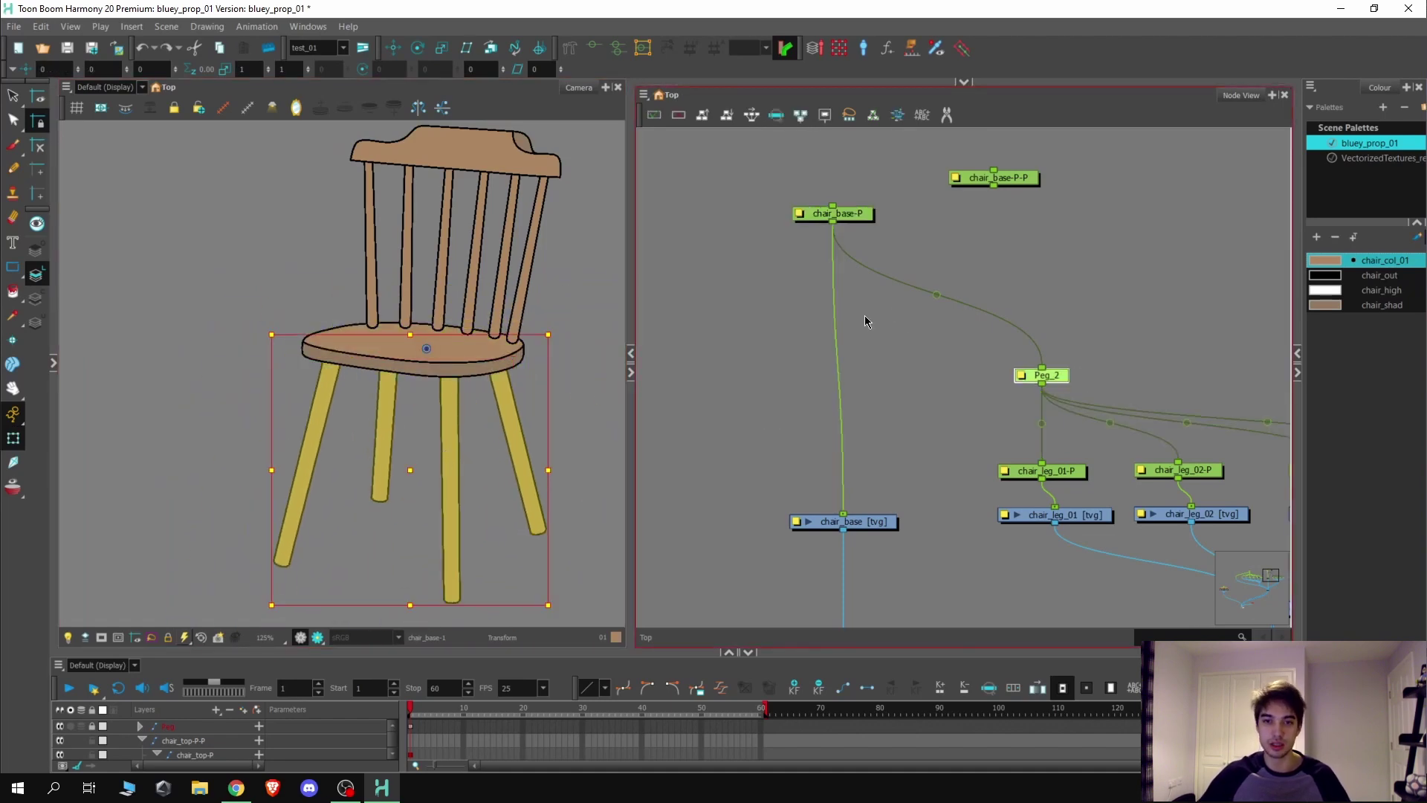
# Step: Place the chair_base-P-P peg above chair_base-P and connect both chair_base-P and Peg_2 beneath it
pyautogui.click(864, 316)
pyautogui.click(861, 218)
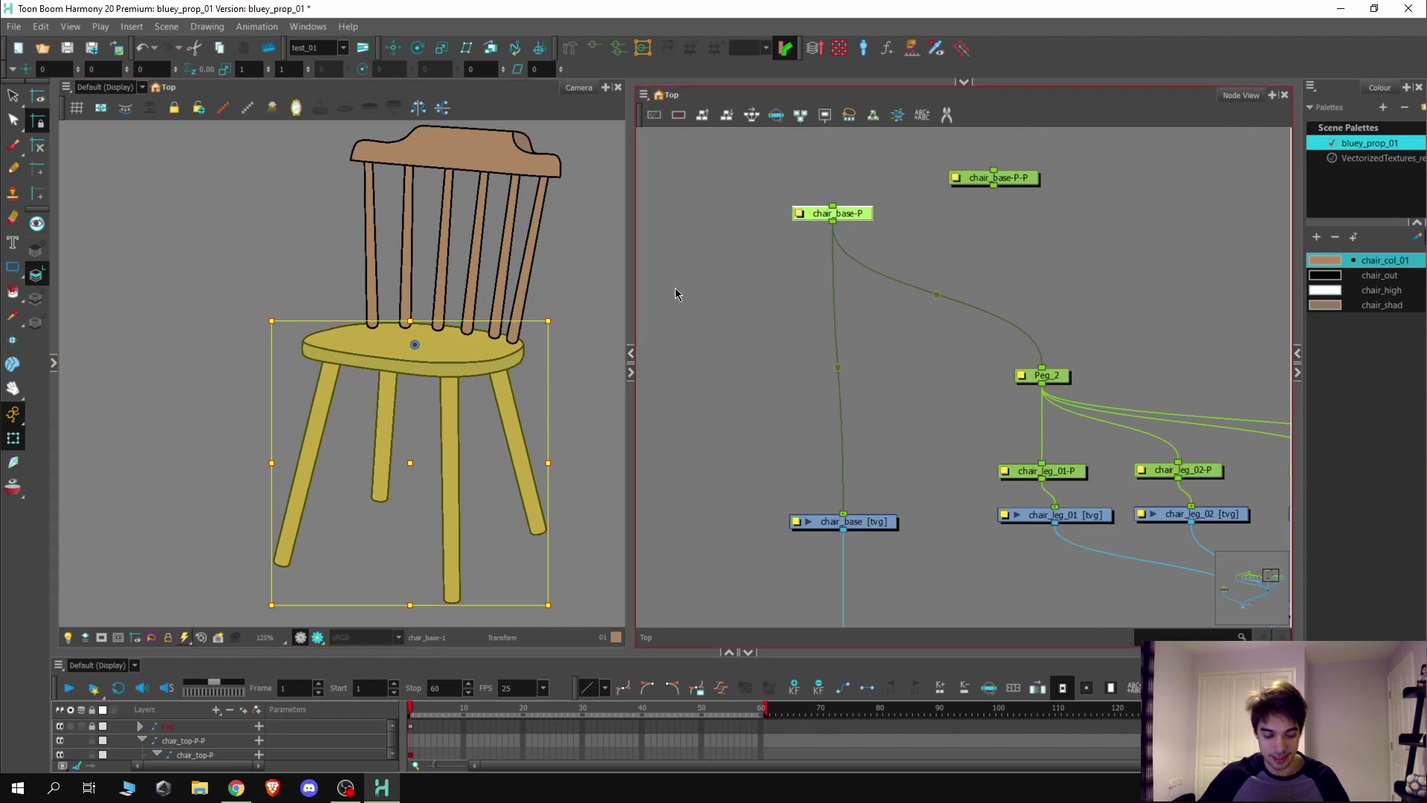
pyautogui.scroll(-3, 245, 334)
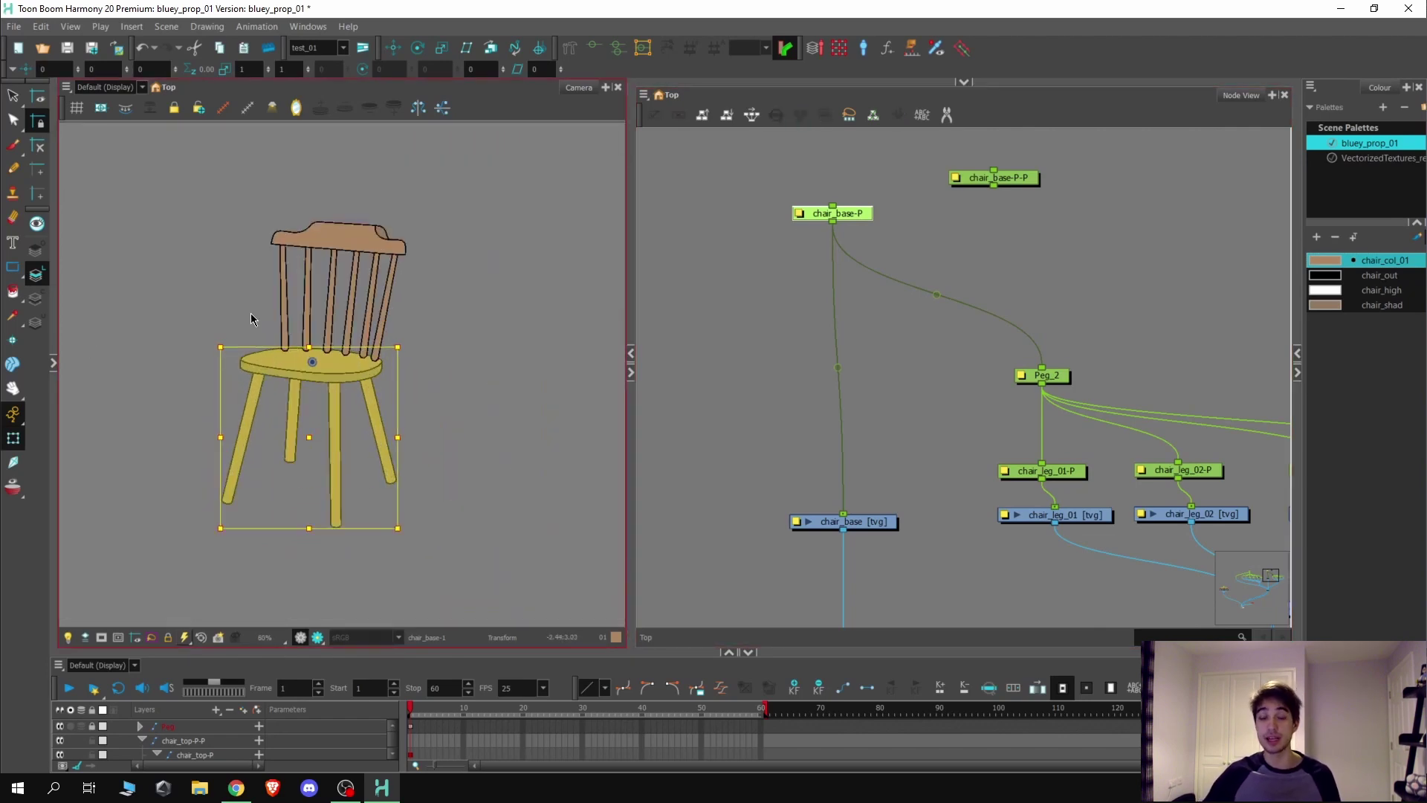
pyautogui.scroll(-2, 428, 384)
pyautogui.scroll(2, 321, 348)
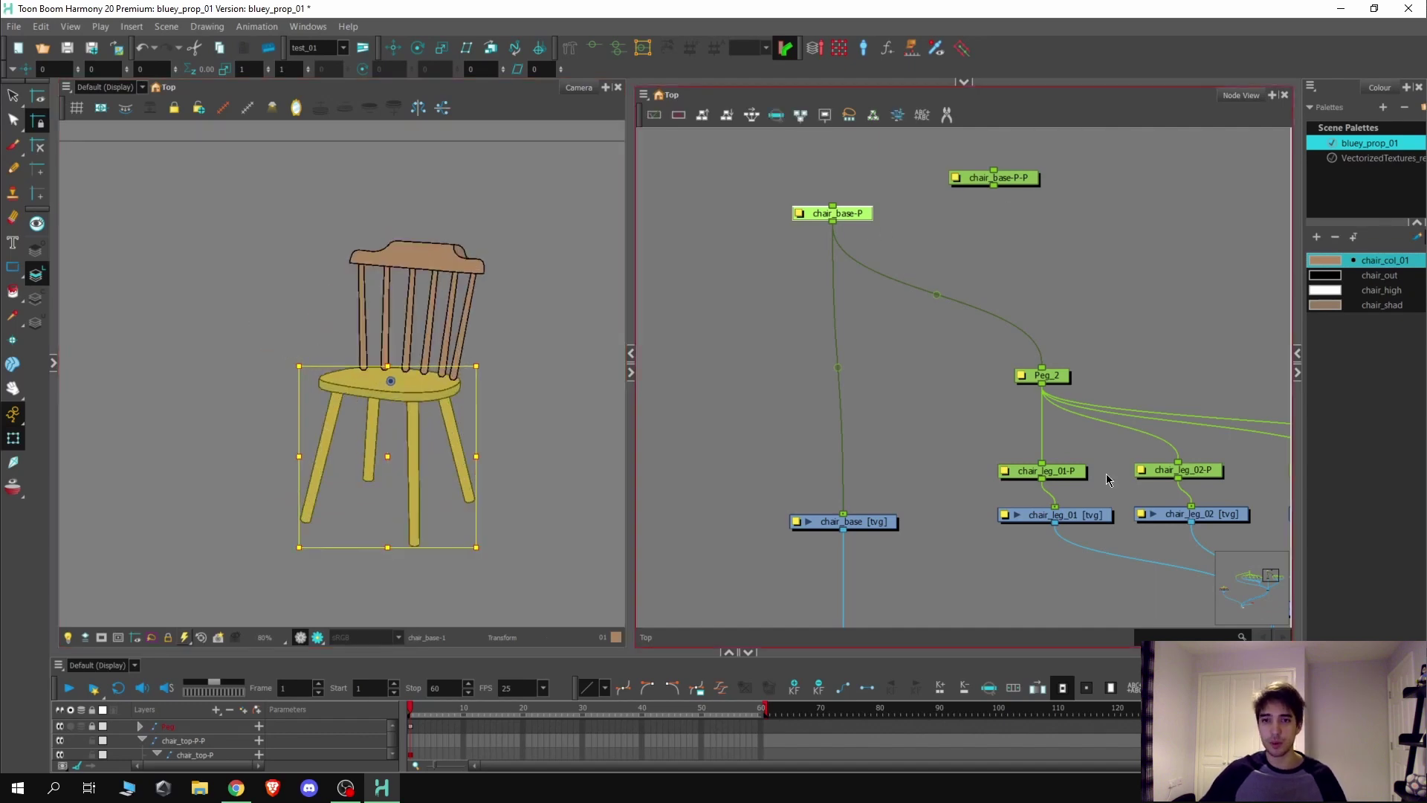
pyautogui.moveTo(1041, 369); pyautogui.dragTo(994, 184)
pyautogui.click(869, 388)
pyautogui.moveTo(1041, 369); pyautogui.dragTo(875, 268)
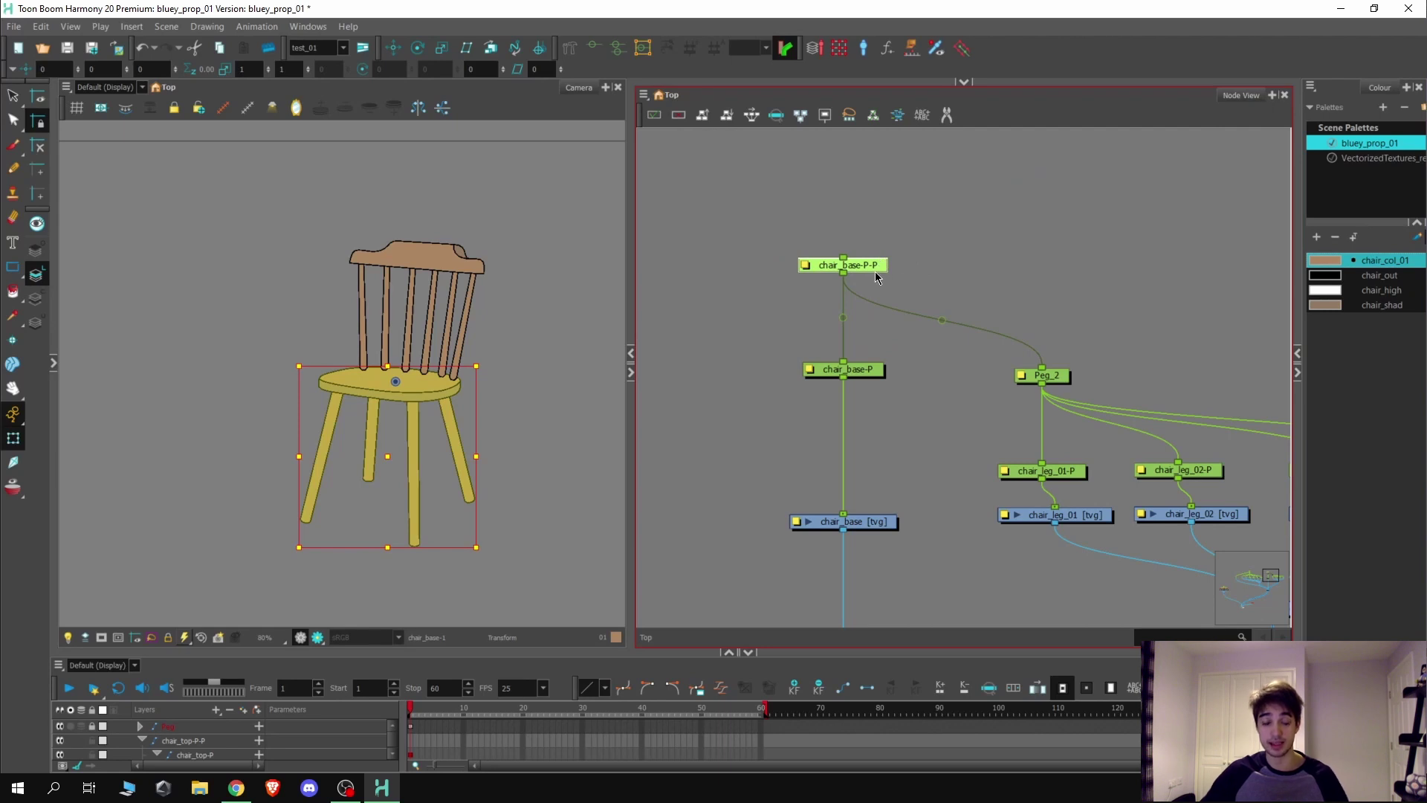
# Step: Try moving the seat with its legs through the new chair_base-P-P parent peg and undo the move
pyautogui.scroll(1, 378, 459)
pyautogui.moveTo(413, 393); pyautogui.dragTo(381, 411)
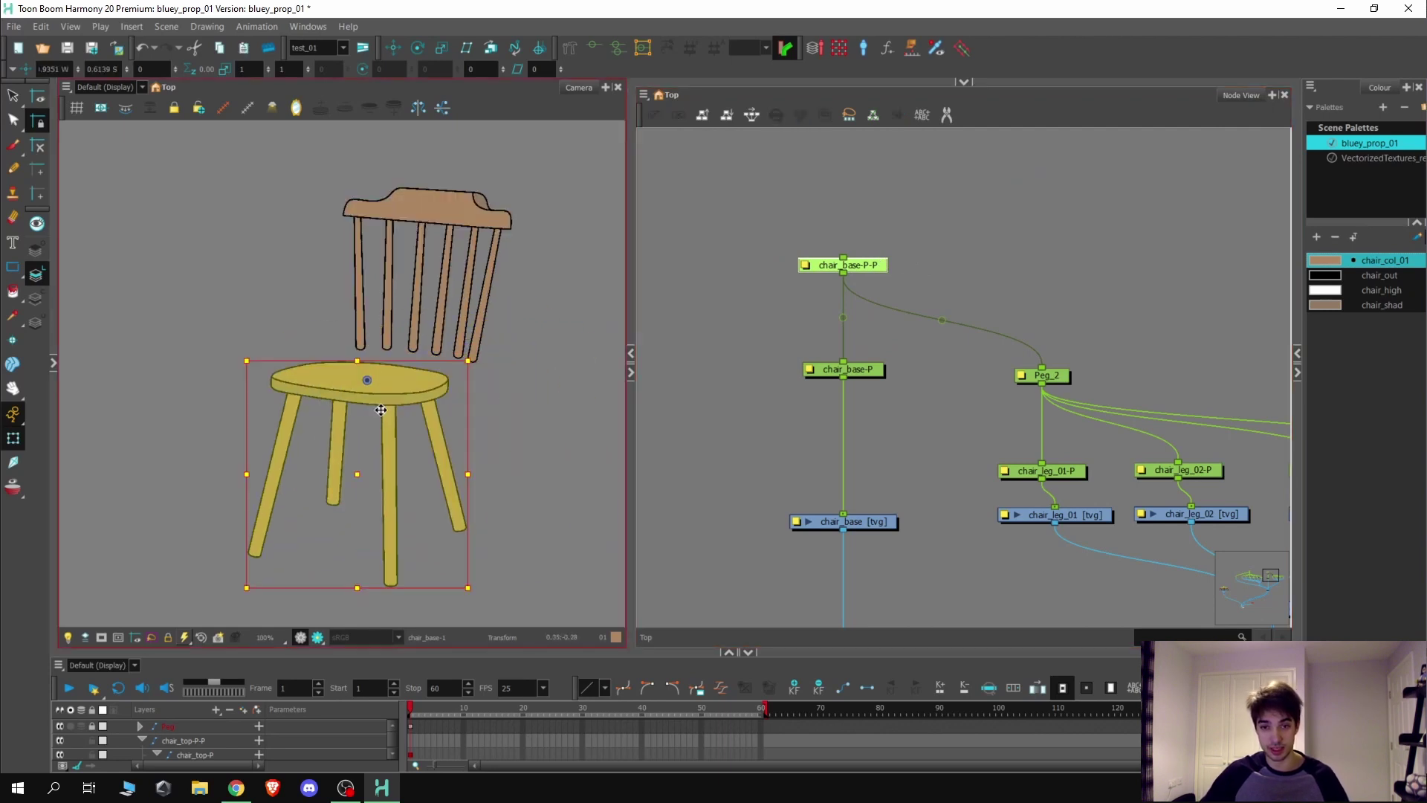
pyautogui.hotkey('ctrl', 'z')
# Step: Try moving the seat alone through chair_base-P and the legs through Peg_2, undoing each move
pyautogui.click(881, 370)
pyautogui.scroll(1, 416, 347)
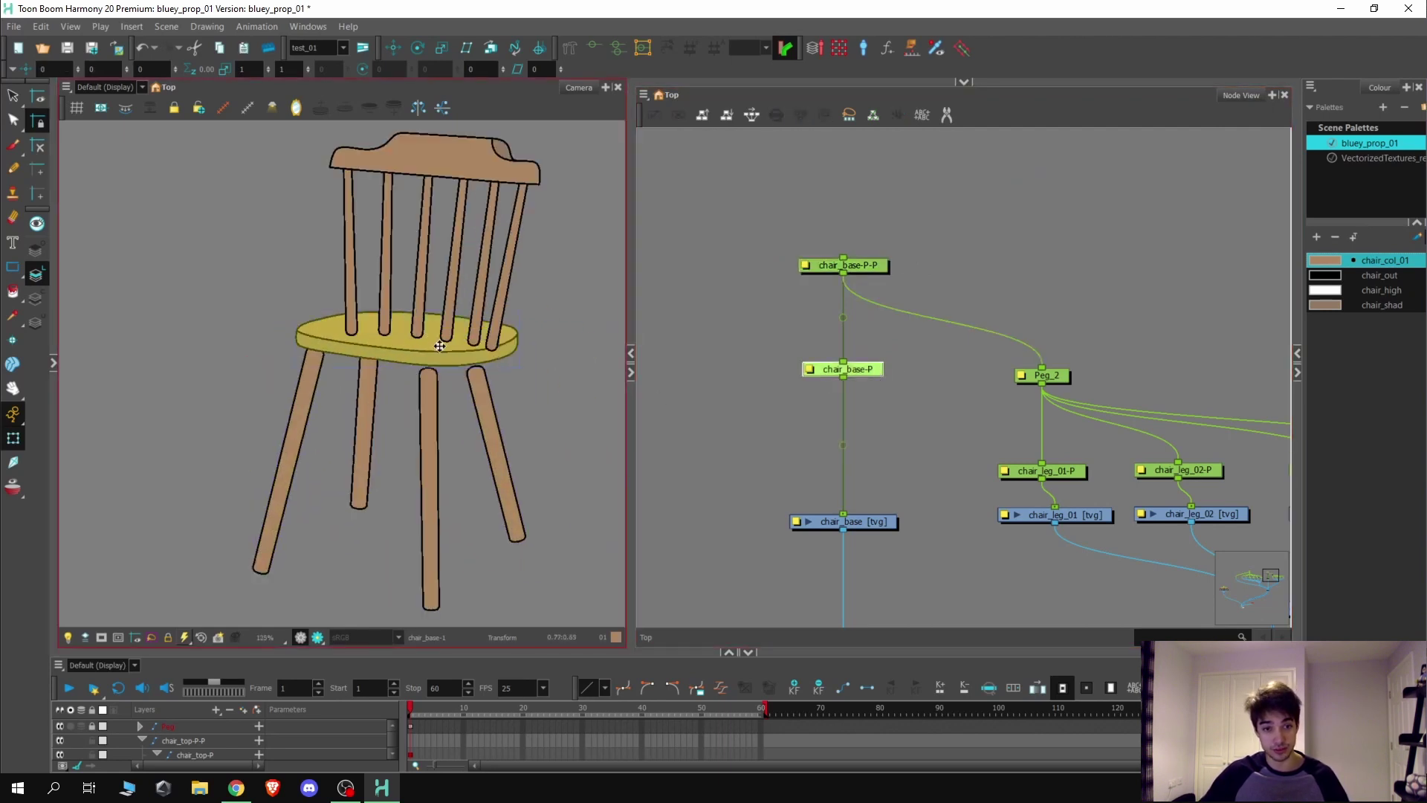
pyautogui.moveTo(440, 346); pyautogui.dragTo(427, 368)
pyautogui.hotkey('ctrl', 'z')
pyautogui.click(1061, 377)
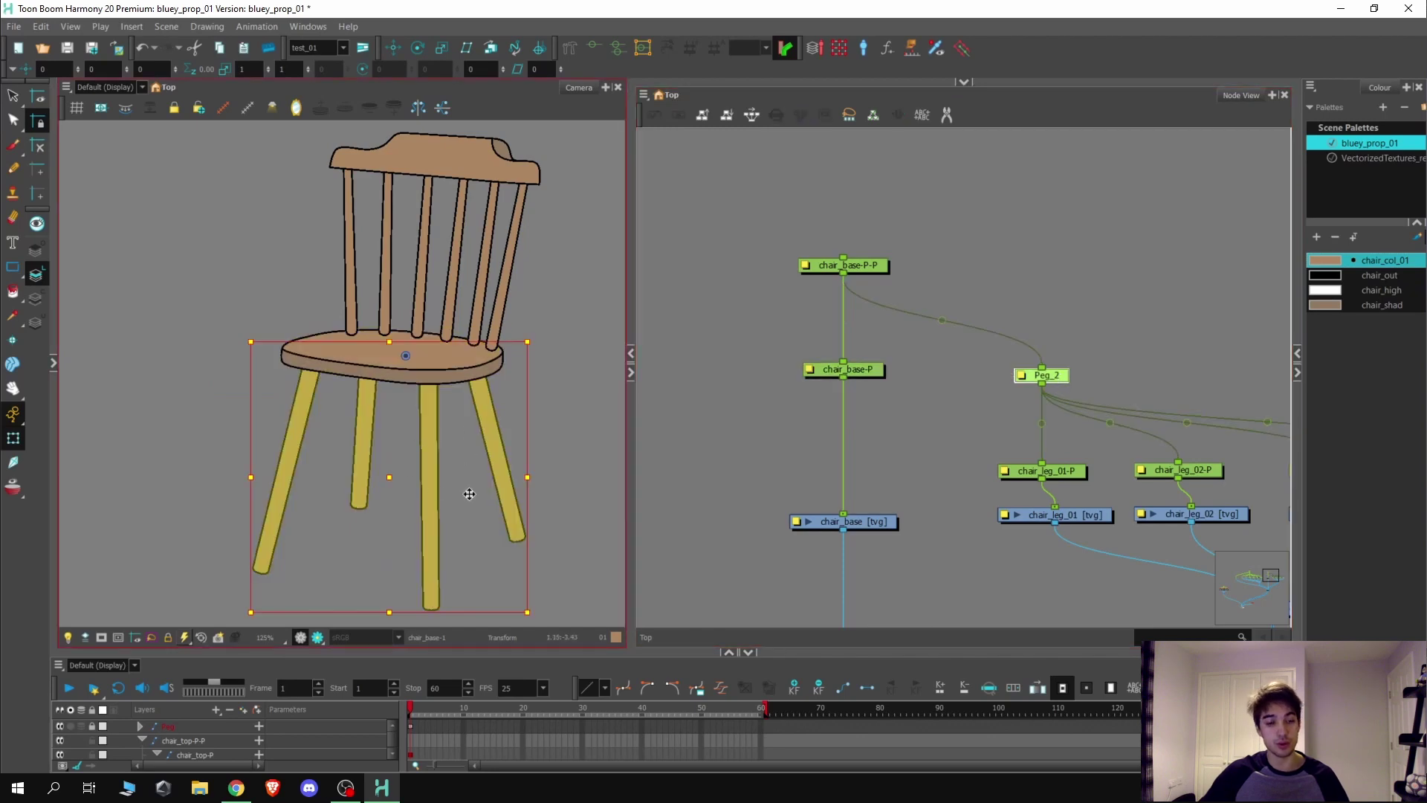
pyautogui.moveTo(469, 493); pyautogui.dragTo(454, 496)
pyautogui.hotkey('ctrl', 'z')
pyautogui.scroll(-2, 948, 389)
pyautogui.scroll(2, 1189, 454)
pyautogui.scroll(-1, 900, 440)
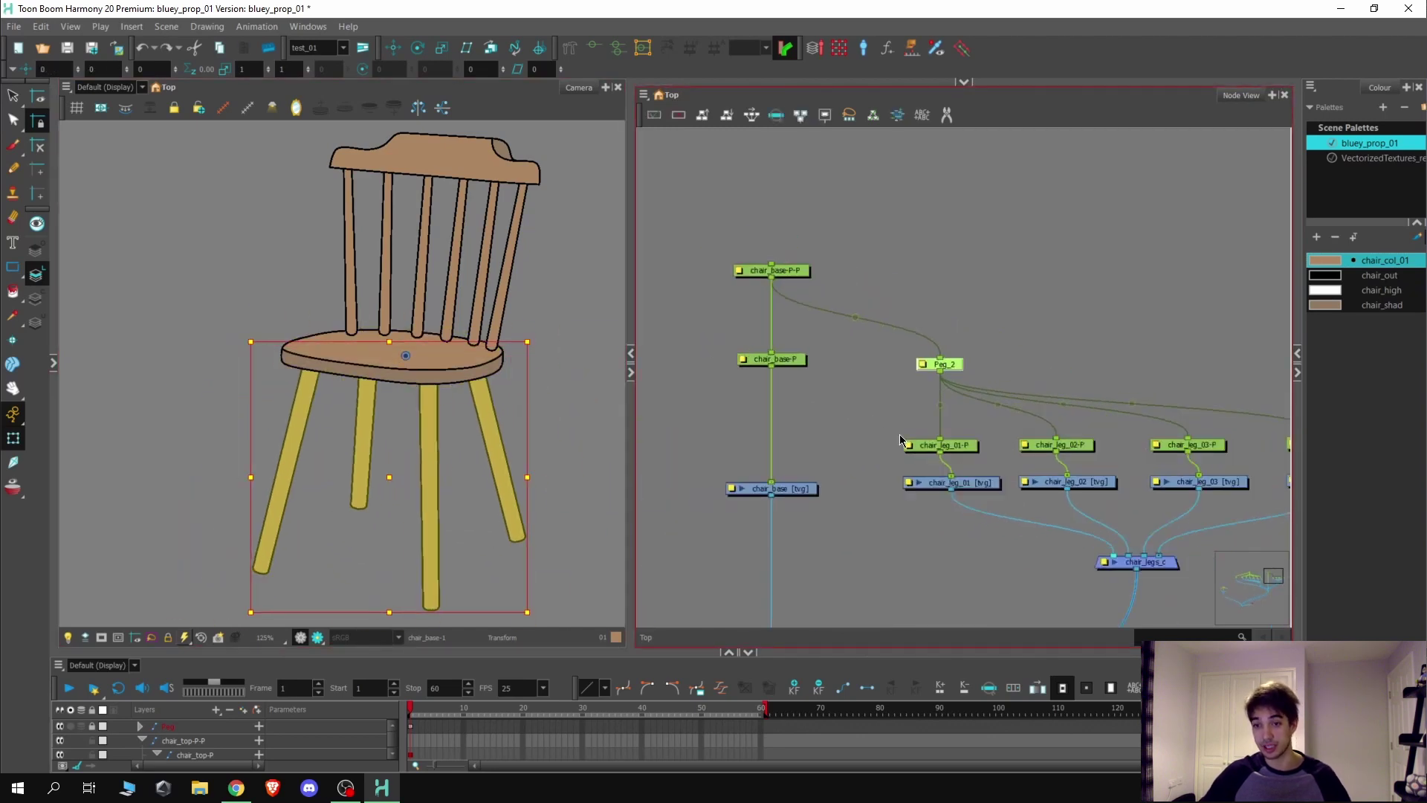
# Step: Select the backrest peg chair_top-P-P, try moving the lower chair half away through chair_base-P-P, and undo the move
pyautogui.click(1023, 364)
pyautogui.scroll(-4, 1159, 357)
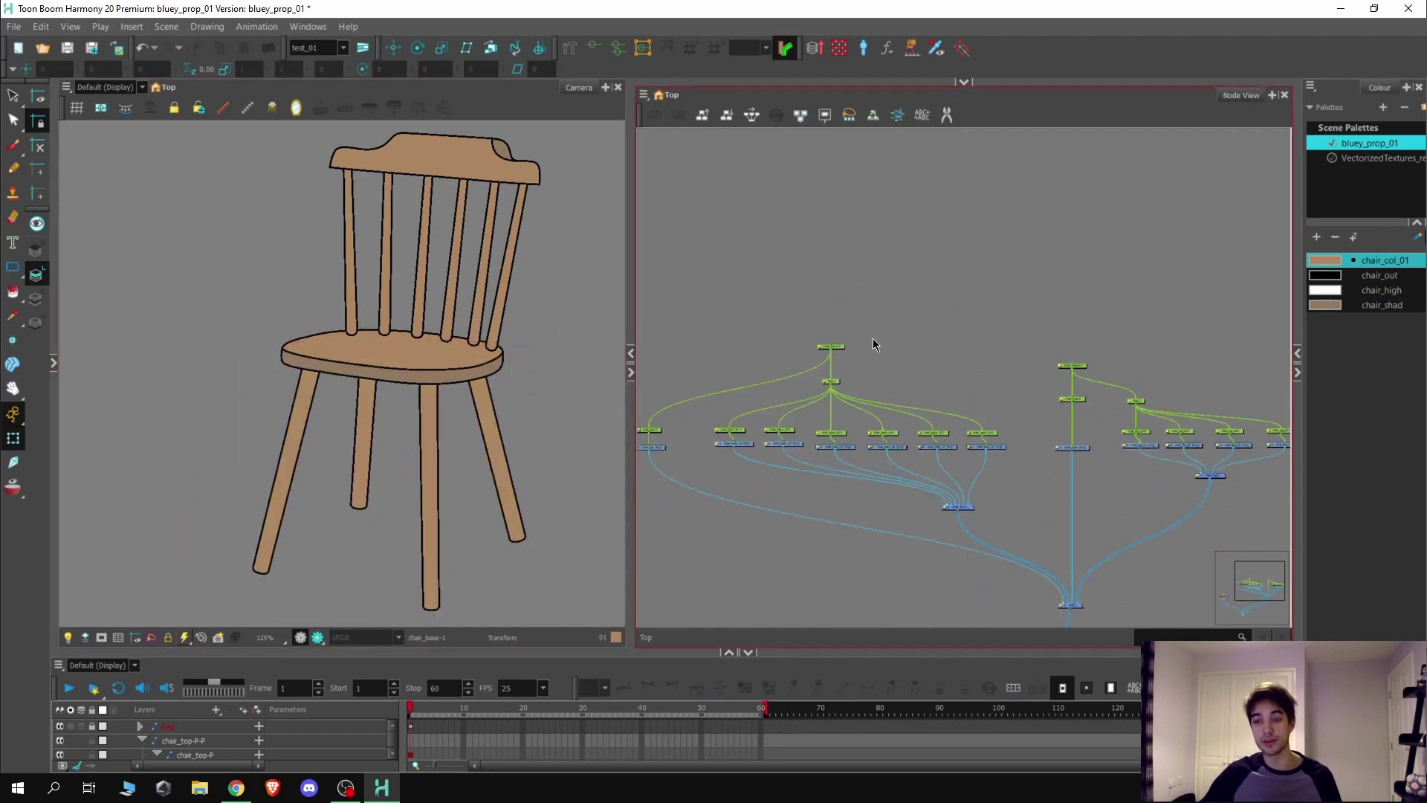
pyautogui.scroll(2, 838, 357)
pyautogui.click(833, 343)
pyautogui.moveTo(875, 444); pyautogui.dragTo(814, 454)
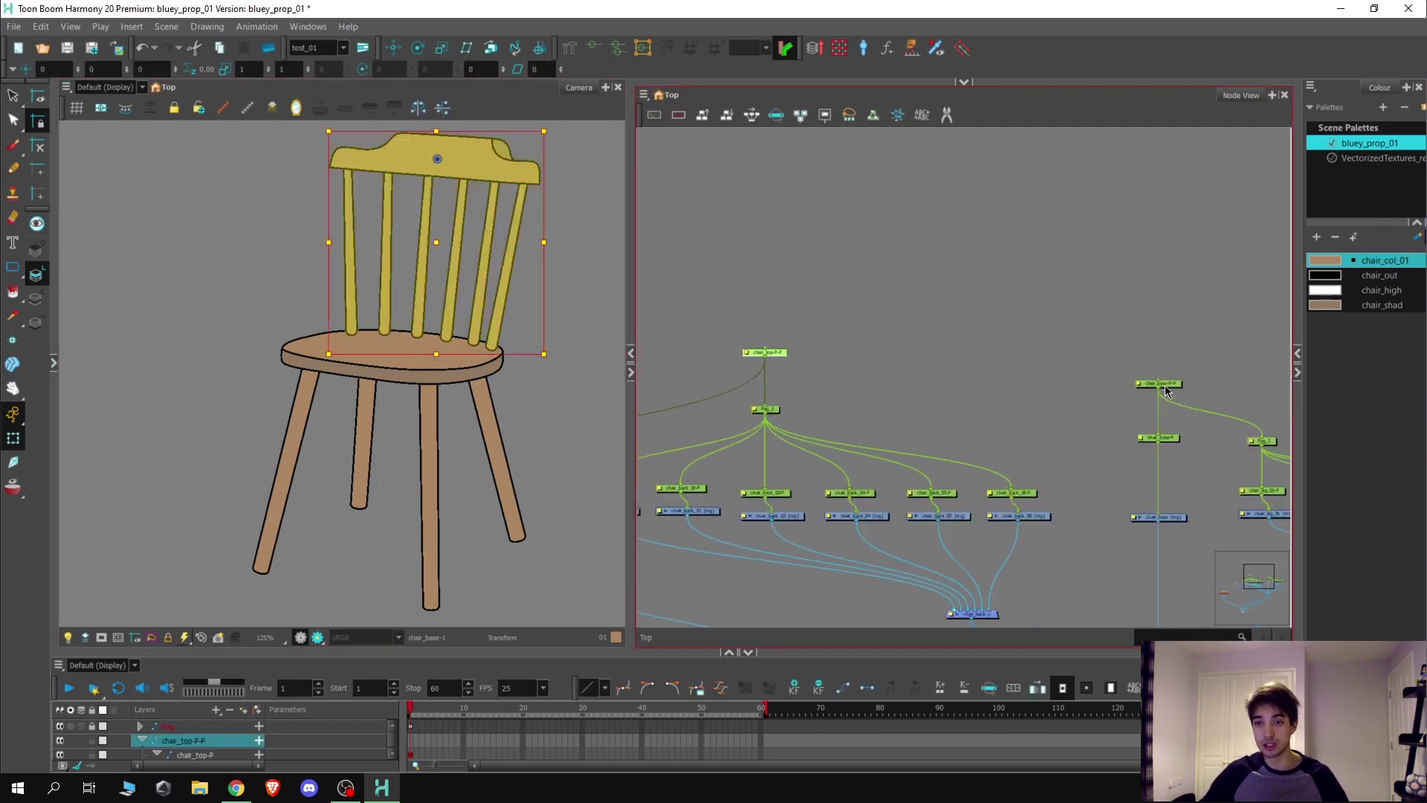
pyautogui.click(1159, 384)
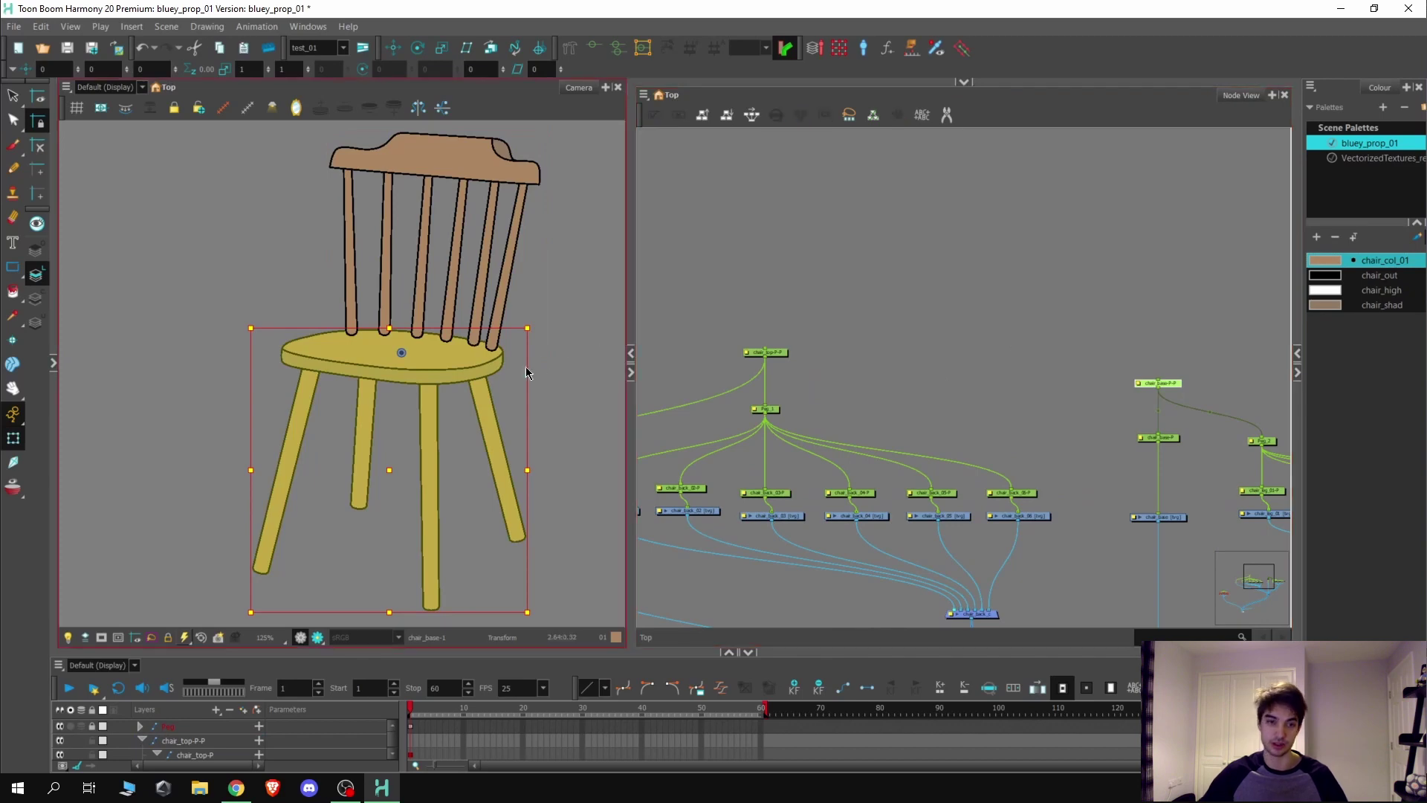
pyautogui.scroll(-1, 402, 387)
pyautogui.moveTo(401, 387); pyautogui.dragTo(343, 414)
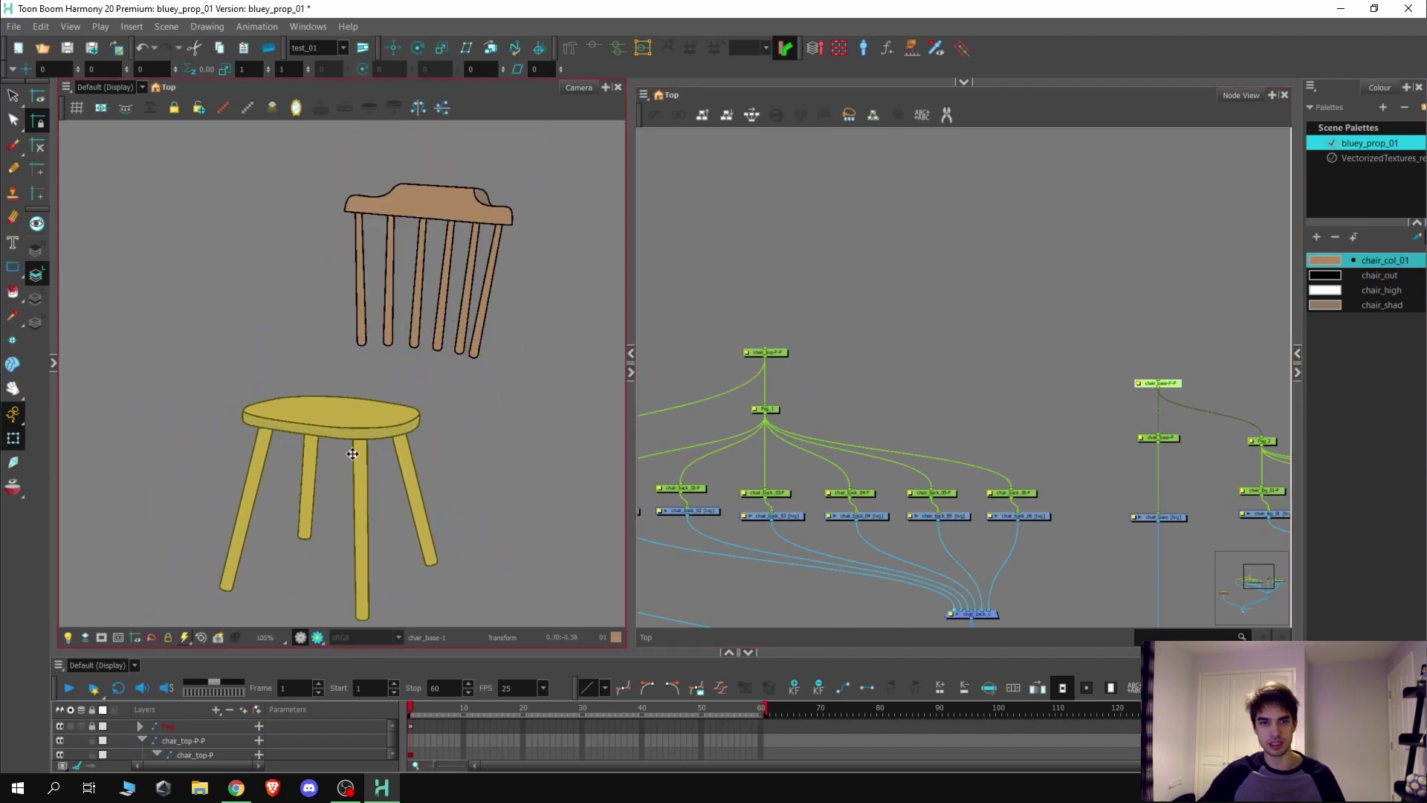
pyautogui.hotkey('ctrl', 'z')
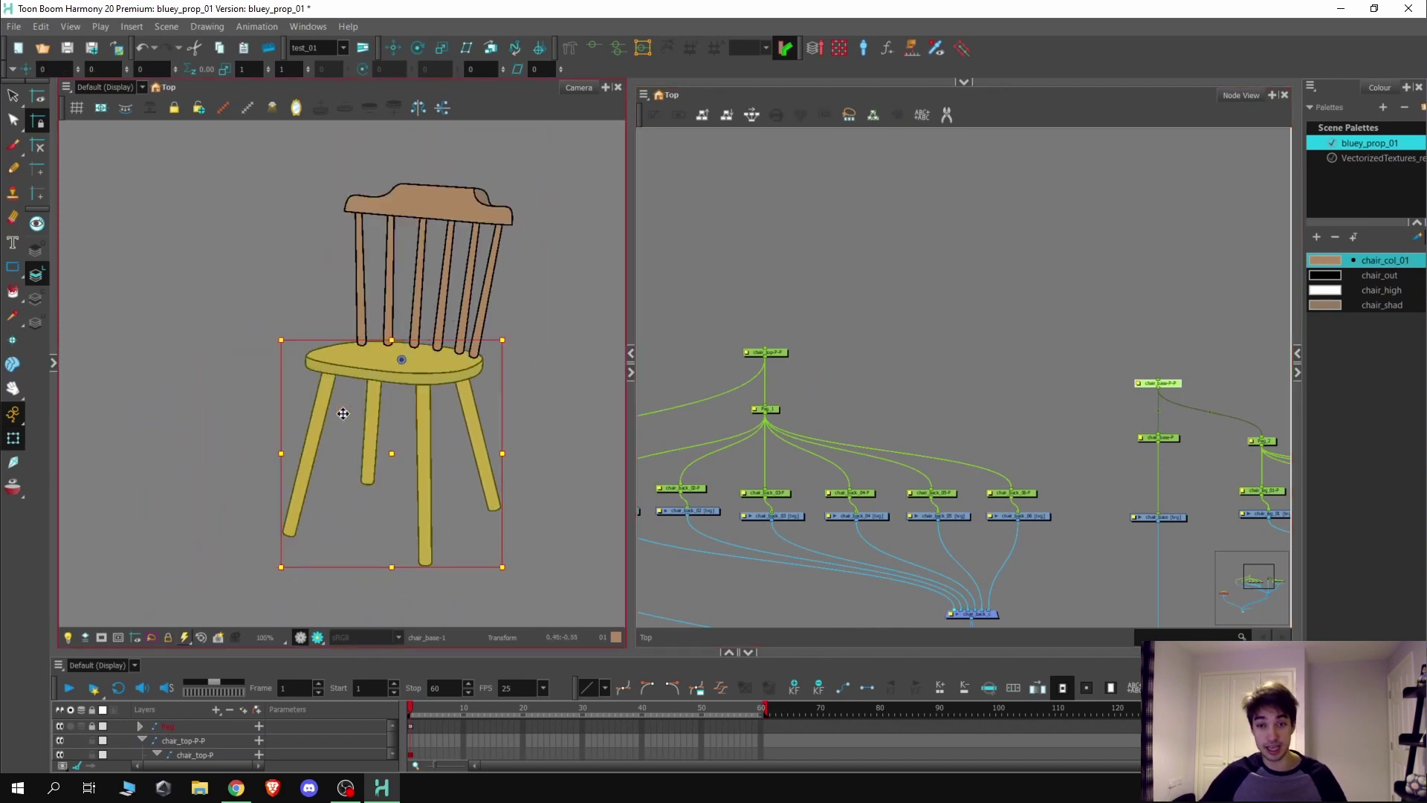
# Step: Try lifting the backrest off the seat through the chair_top-P-P peg and undo the move
pyautogui.click(784, 354)
pyautogui.scroll(-1, 513, 520)
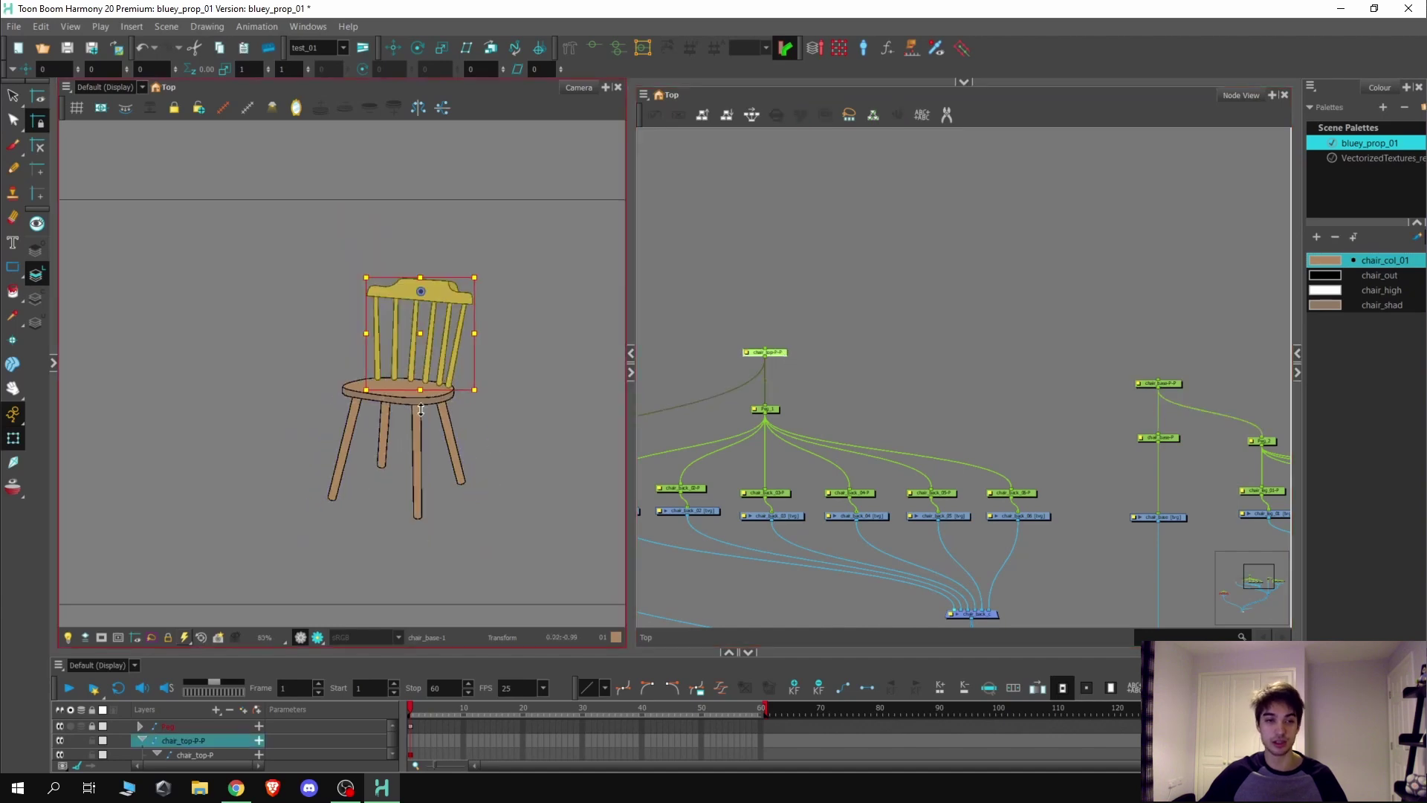
pyautogui.scroll(1, 425, 300)
pyautogui.scroll(2, 424, 300)
pyautogui.moveTo(436, 289); pyautogui.dragTo(426, 208)
pyautogui.hotkey('ctrl', 'z')
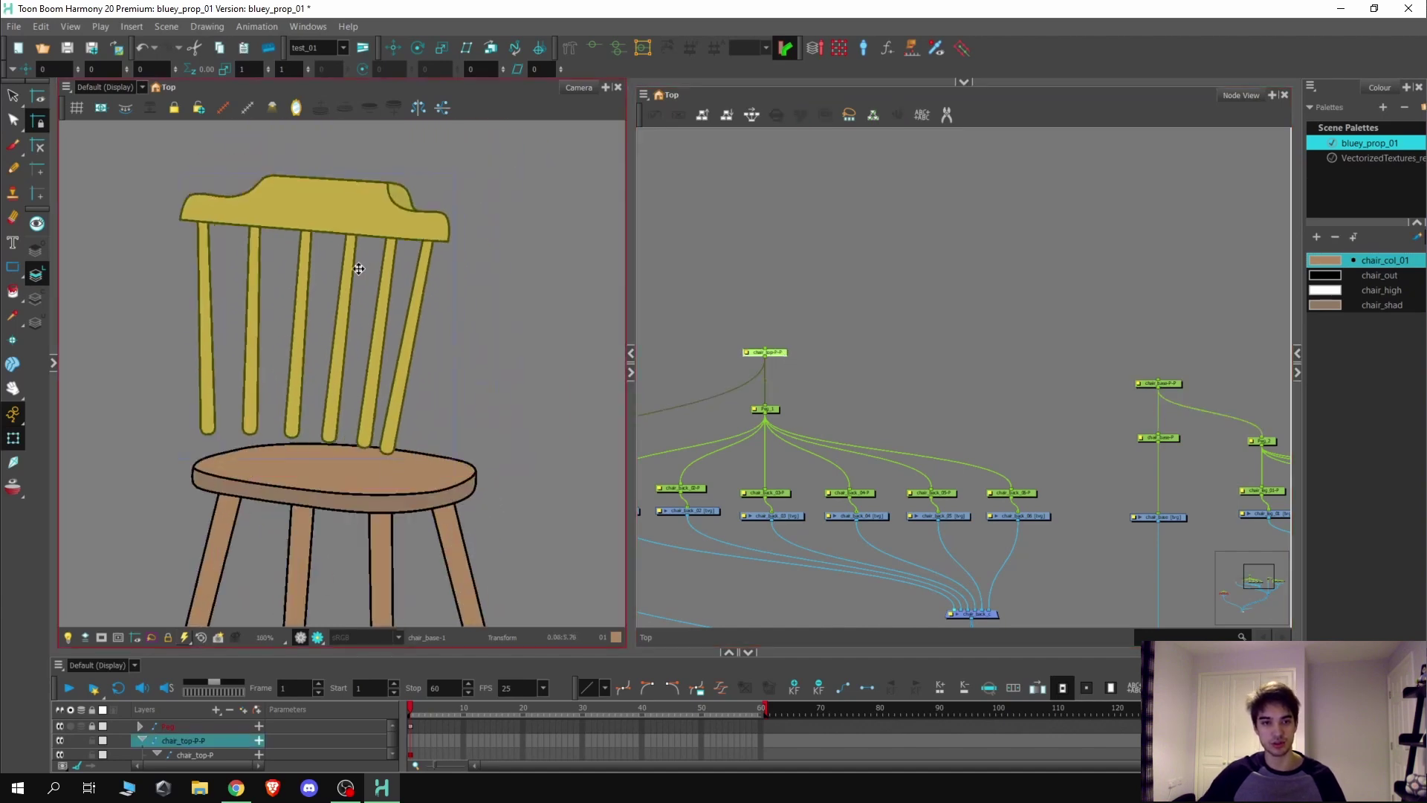
pyautogui.click(908, 319)
# Step: Add a master peg above chair_top-P-P and connect both chair_top-P-P and chair_base-P-P beneath it
pyautogui.moveTo(794, 362); pyautogui.dragTo(806, 409)
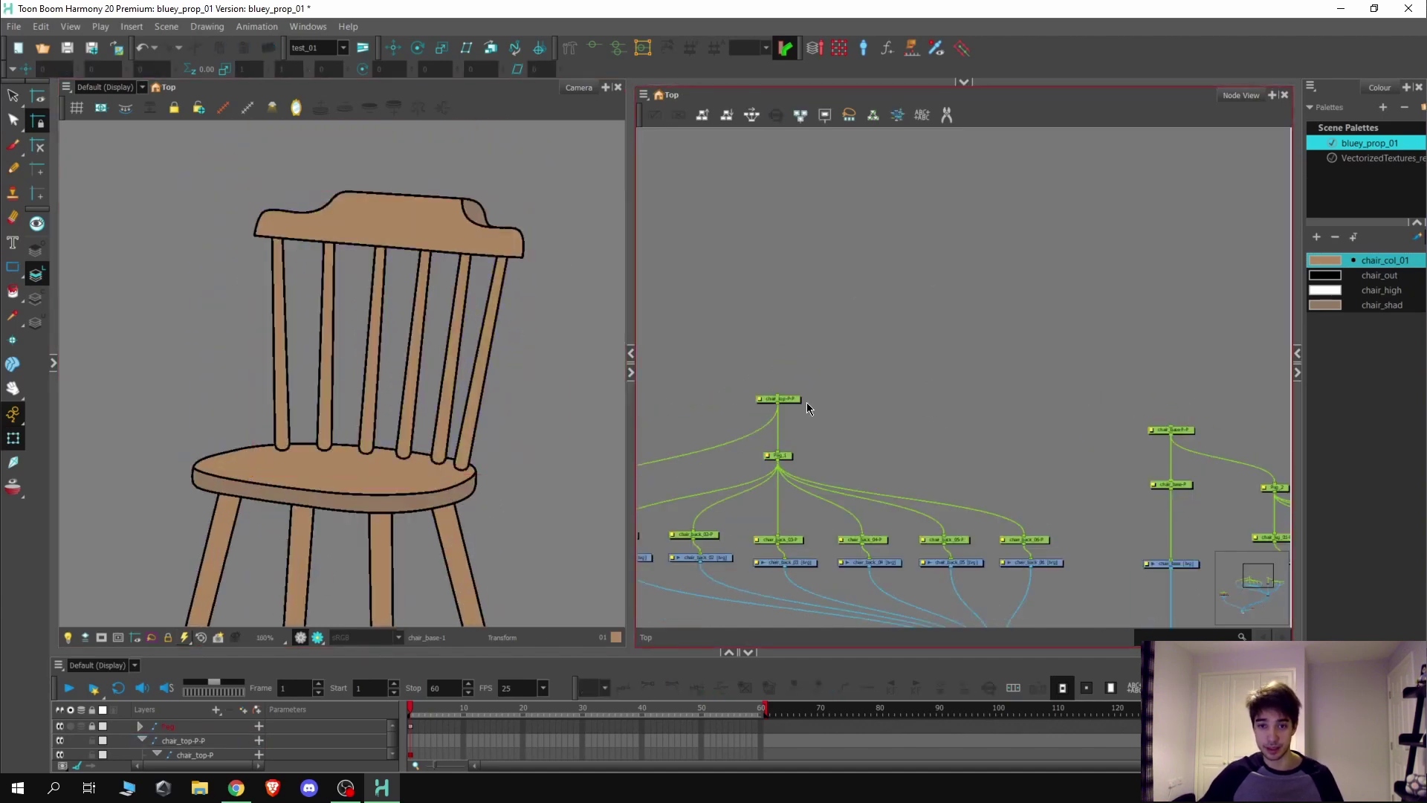
pyautogui.click(1185, 434)
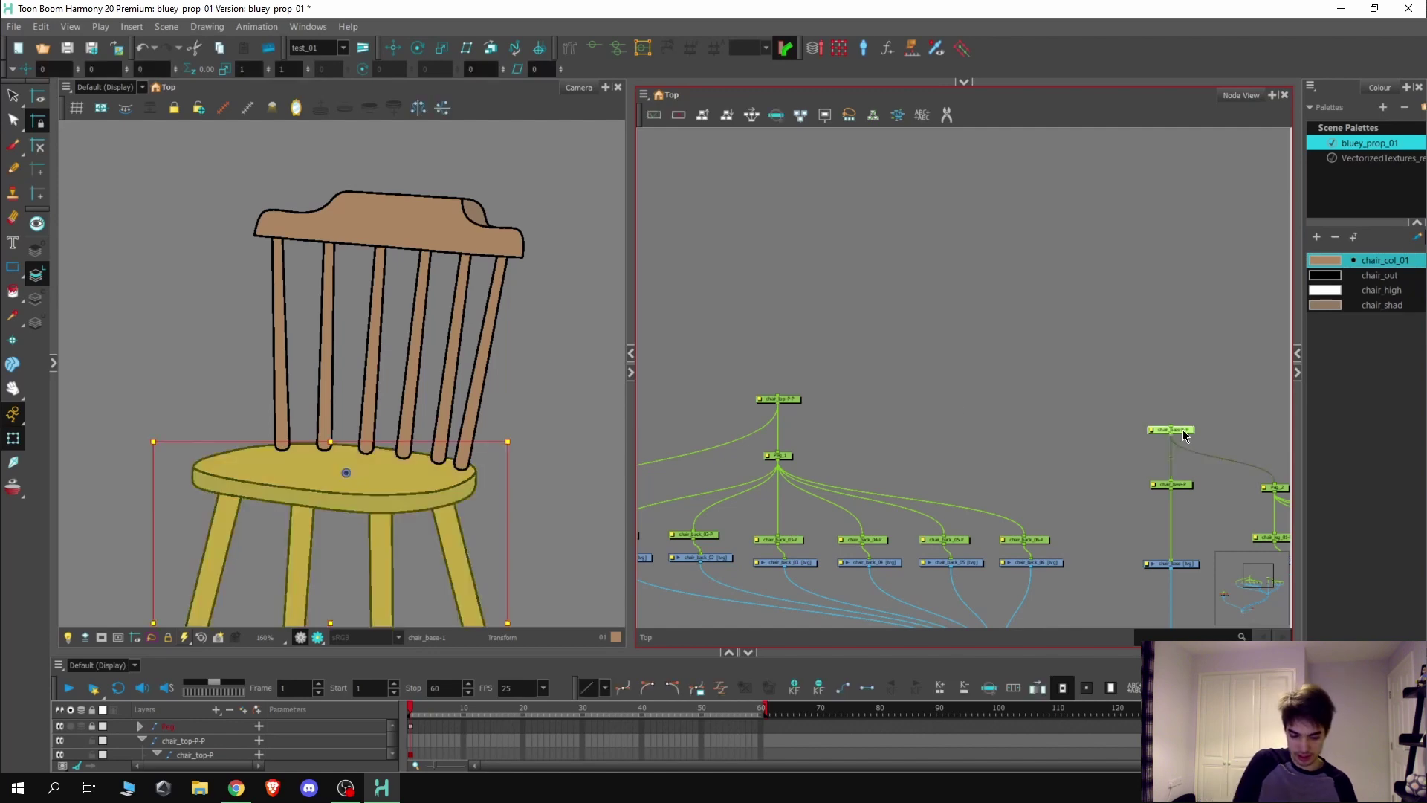
pyautogui.hotkey('ctrl', 'p')
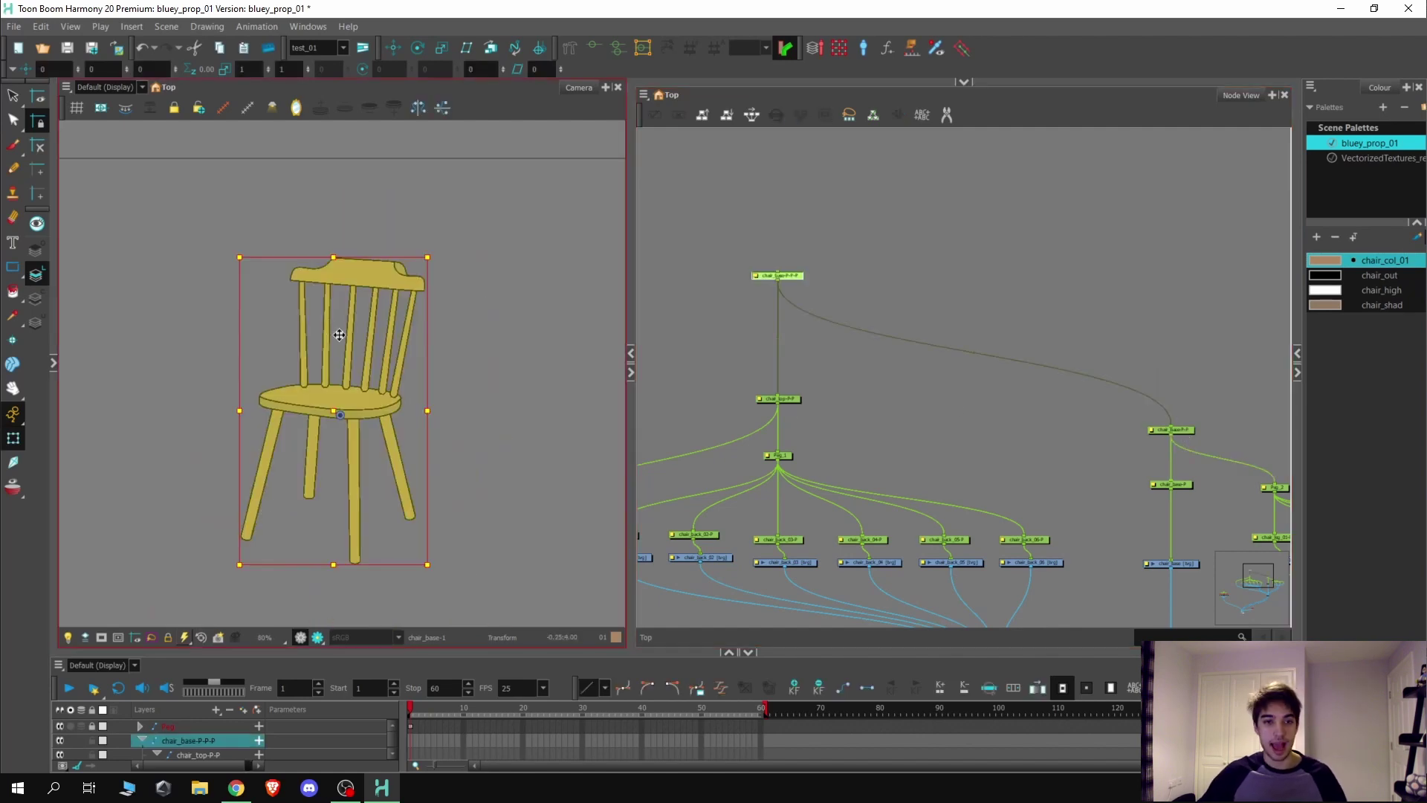
# Step: Reposition the pivot of the chair_base-P-P-P master peg to floor level beside the front leg's foot with the Rotate tool
pyautogui.scroll(-2, 501, 275)
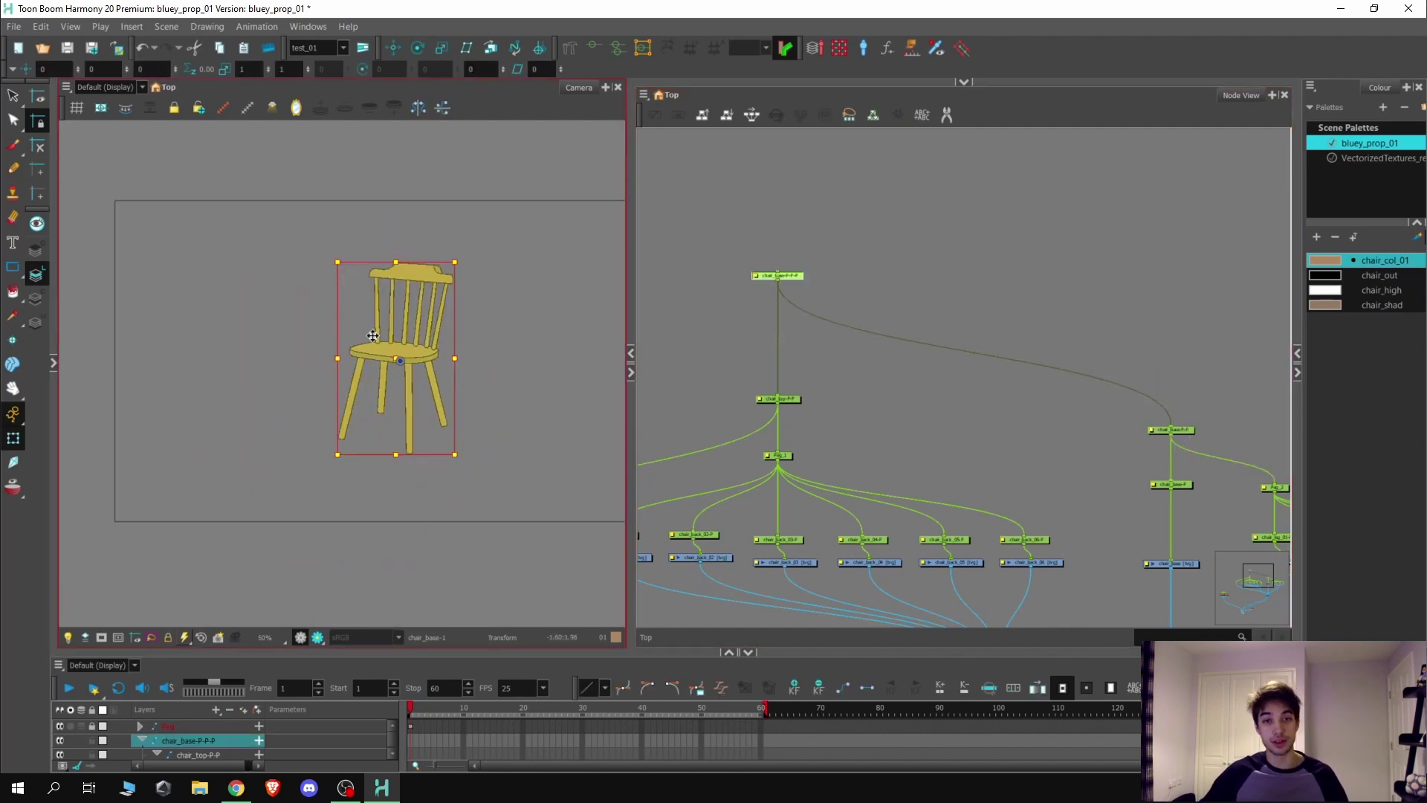
pyautogui.scroll(2, 373, 335)
pyautogui.click(418, 47)
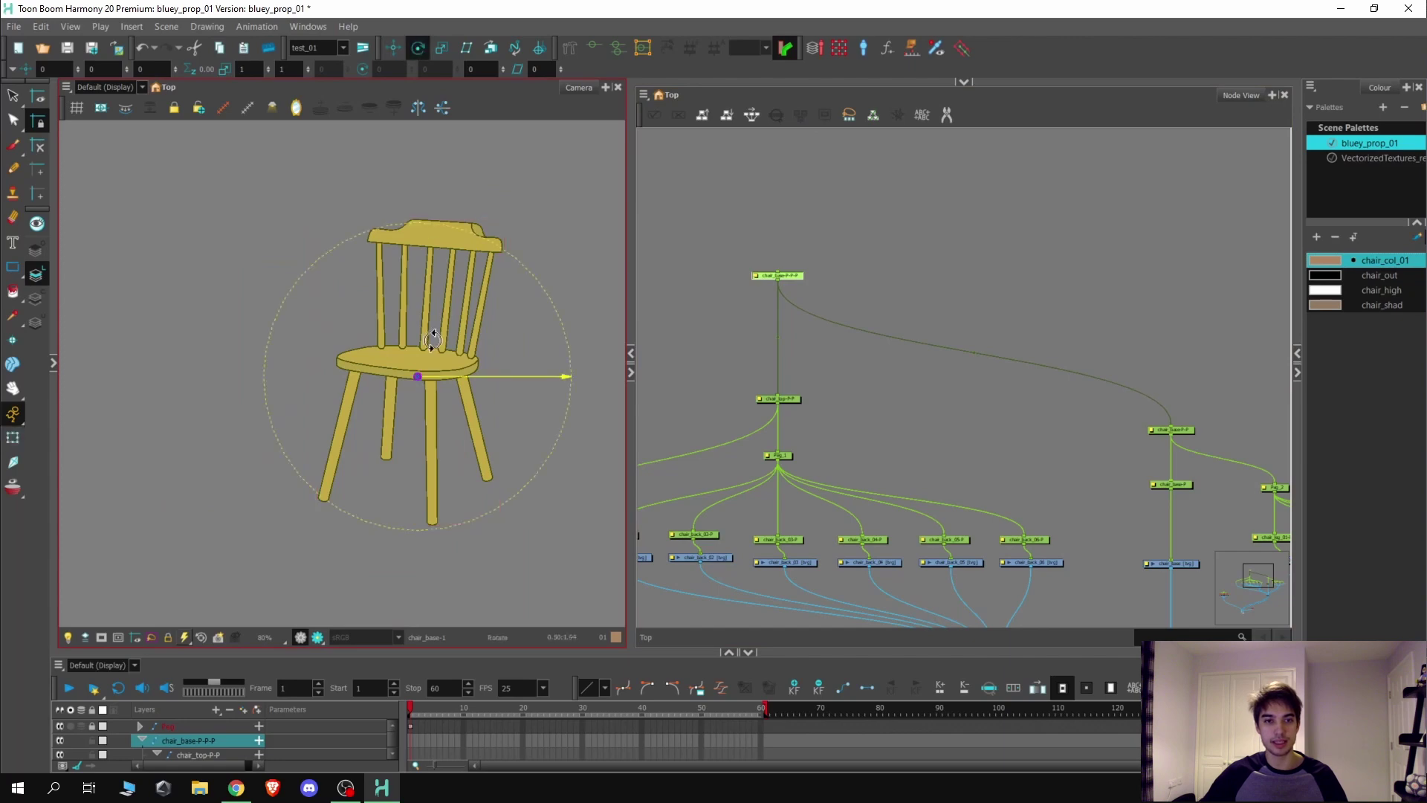
pyautogui.scroll(2, 424, 346)
pyautogui.scroll(-2, 413, 344)
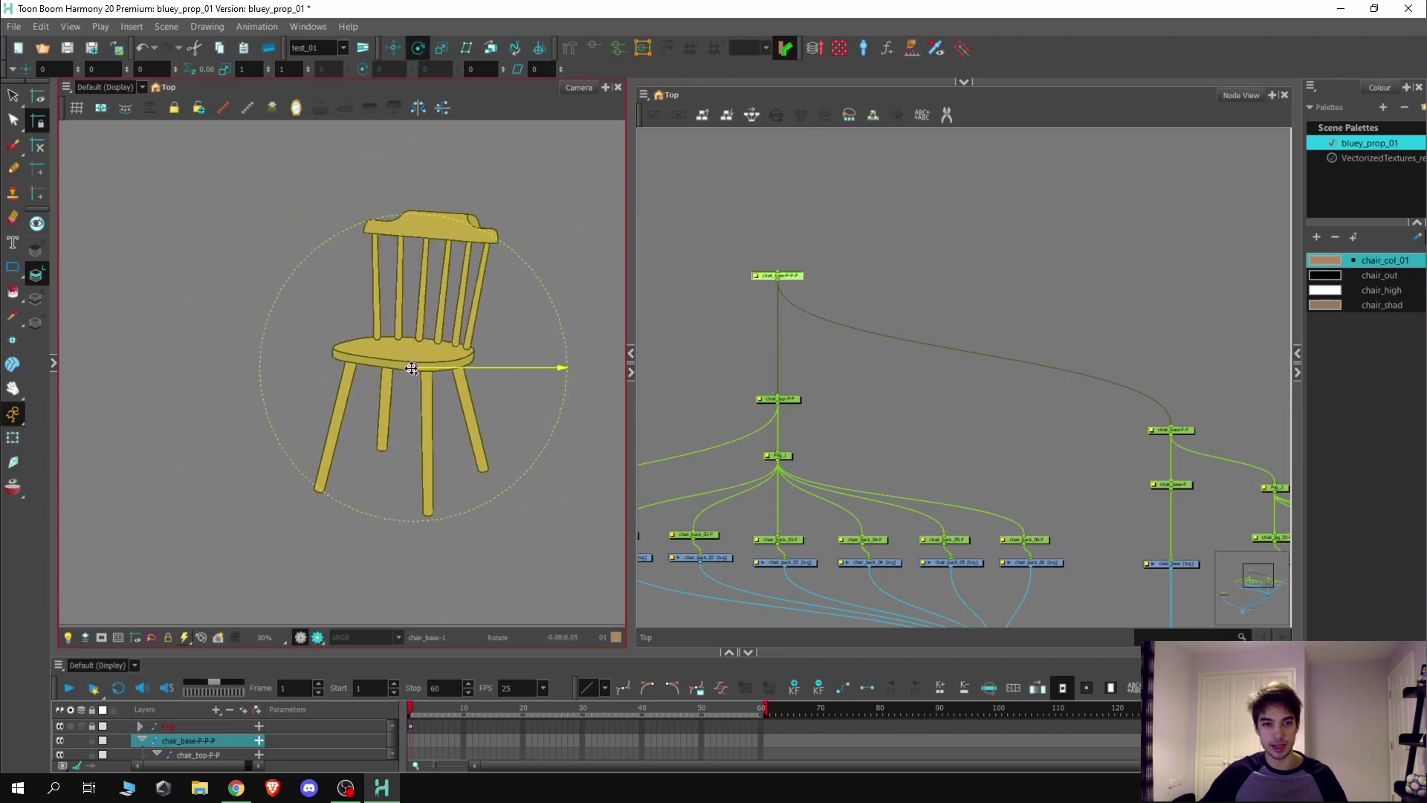
pyautogui.scroll(2, 411, 521)
pyautogui.moveTo(412, 525); pyautogui.dragTo(409, 527)
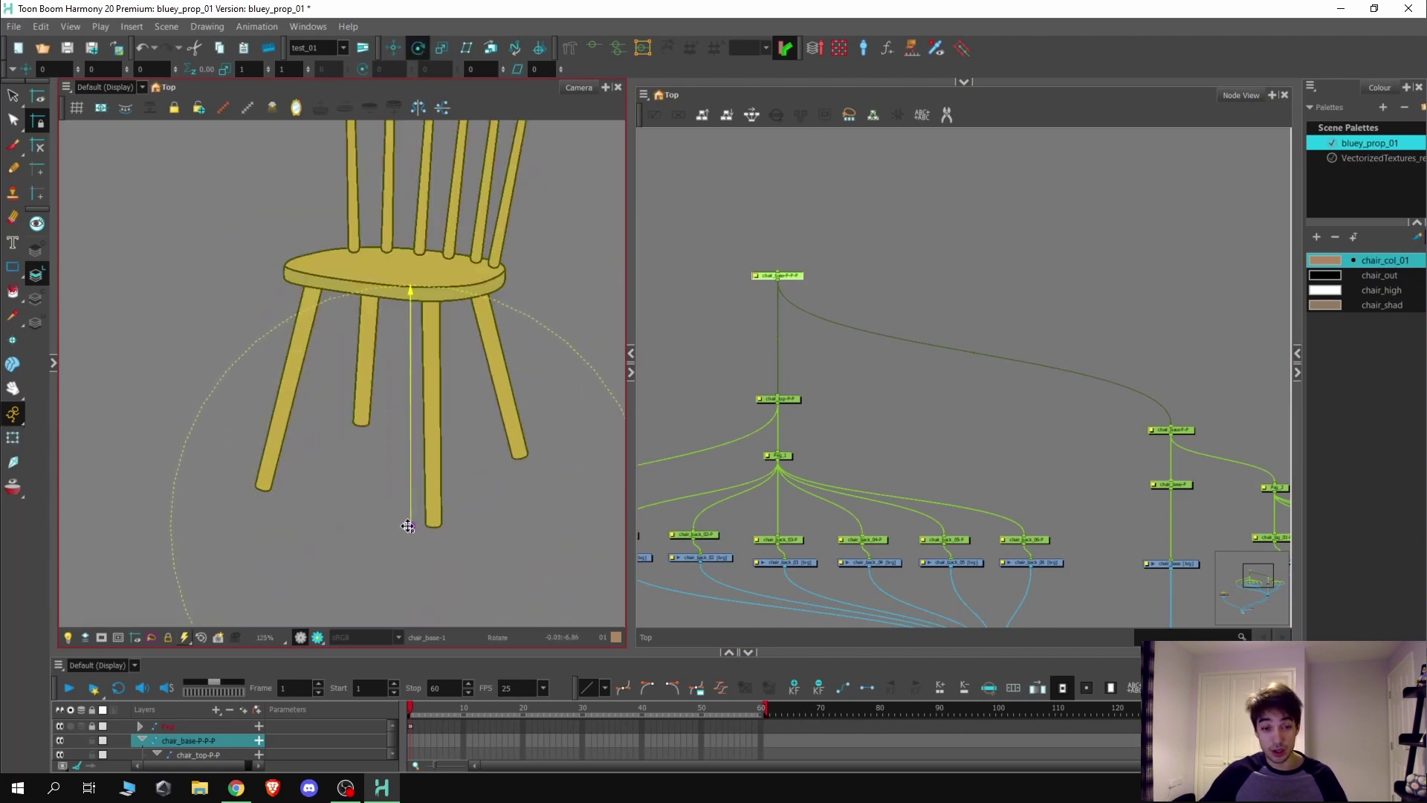
pyautogui.scroll(-1, 890, 370)
# Step: Duplicate the chair_base-P-P-P peg, place the copy above the original and connect the original beneath it
pyautogui.click(816, 191)
pyautogui.scroll(3, 810, 191)
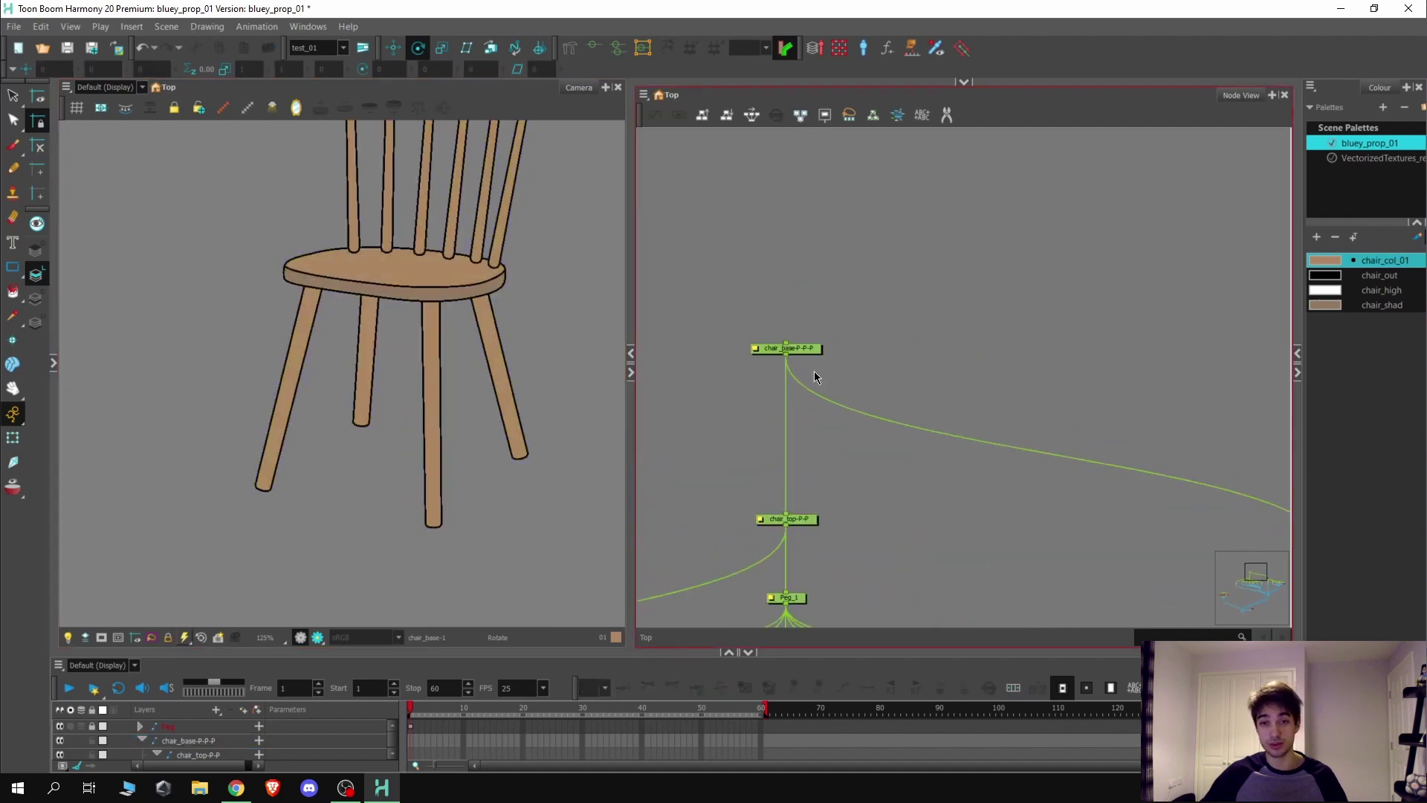
pyautogui.click(803, 349)
pyautogui.hotkey('ctrl', 'c')
pyautogui.hotkey('ctrl', 'v')
pyautogui.click(959, 309)
pyautogui.click(862, 240)
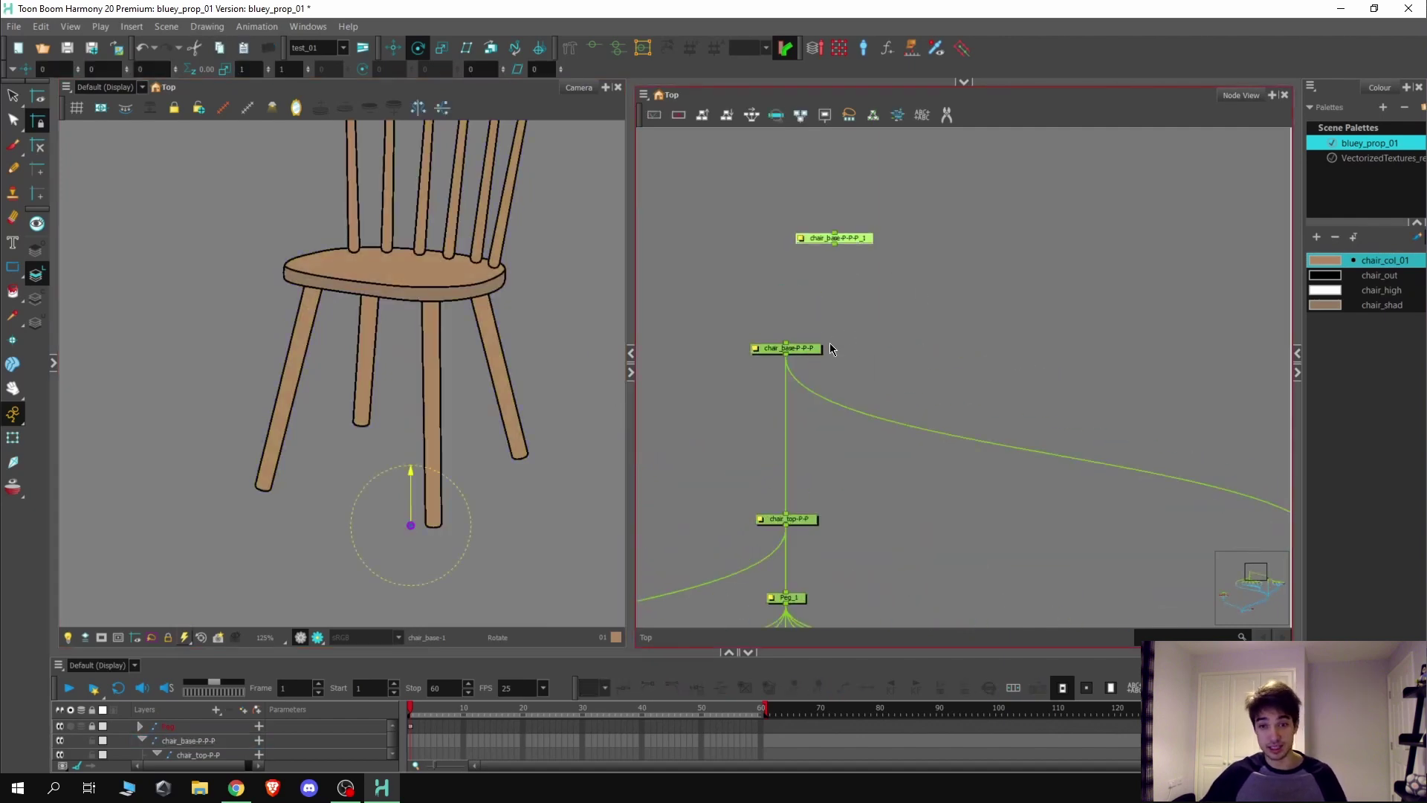
pyautogui.moveTo(785, 343); pyautogui.dragTo(819, 246)
pyautogui.click(916, 326)
pyautogui.click(858, 308)
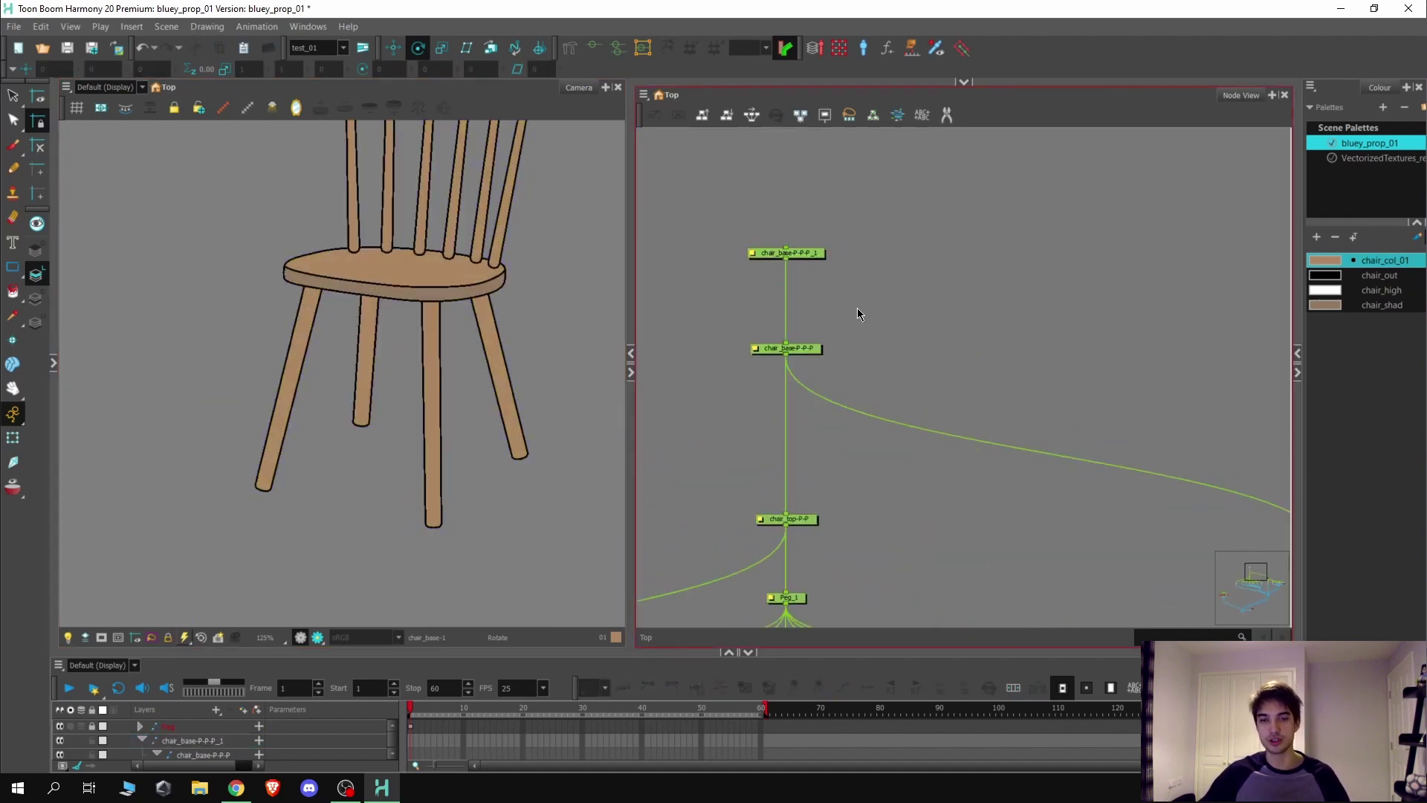
pyautogui.scroll(-5, 858, 313)
pyautogui.scroll(-4, 141, 426)
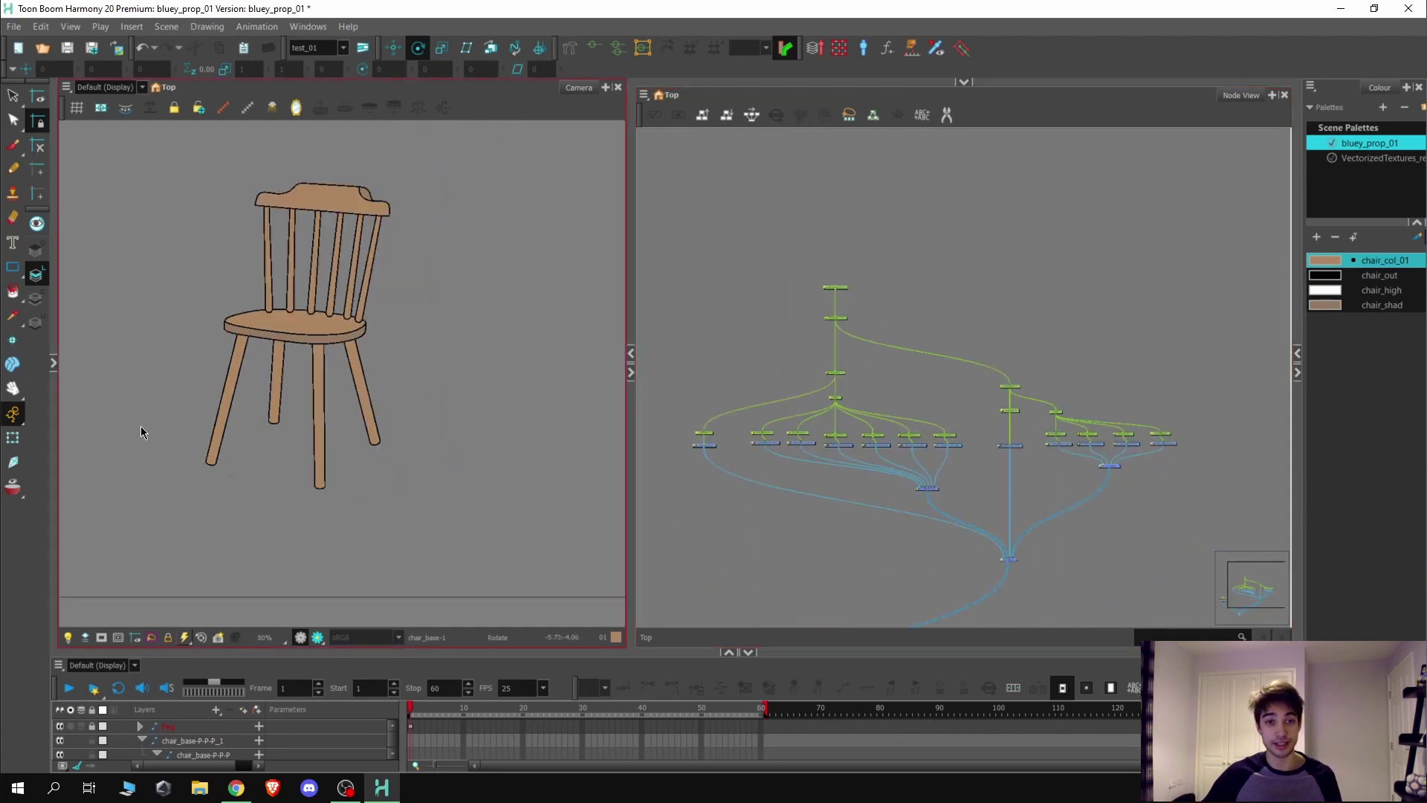
pyautogui.scroll(2, 312, 366)
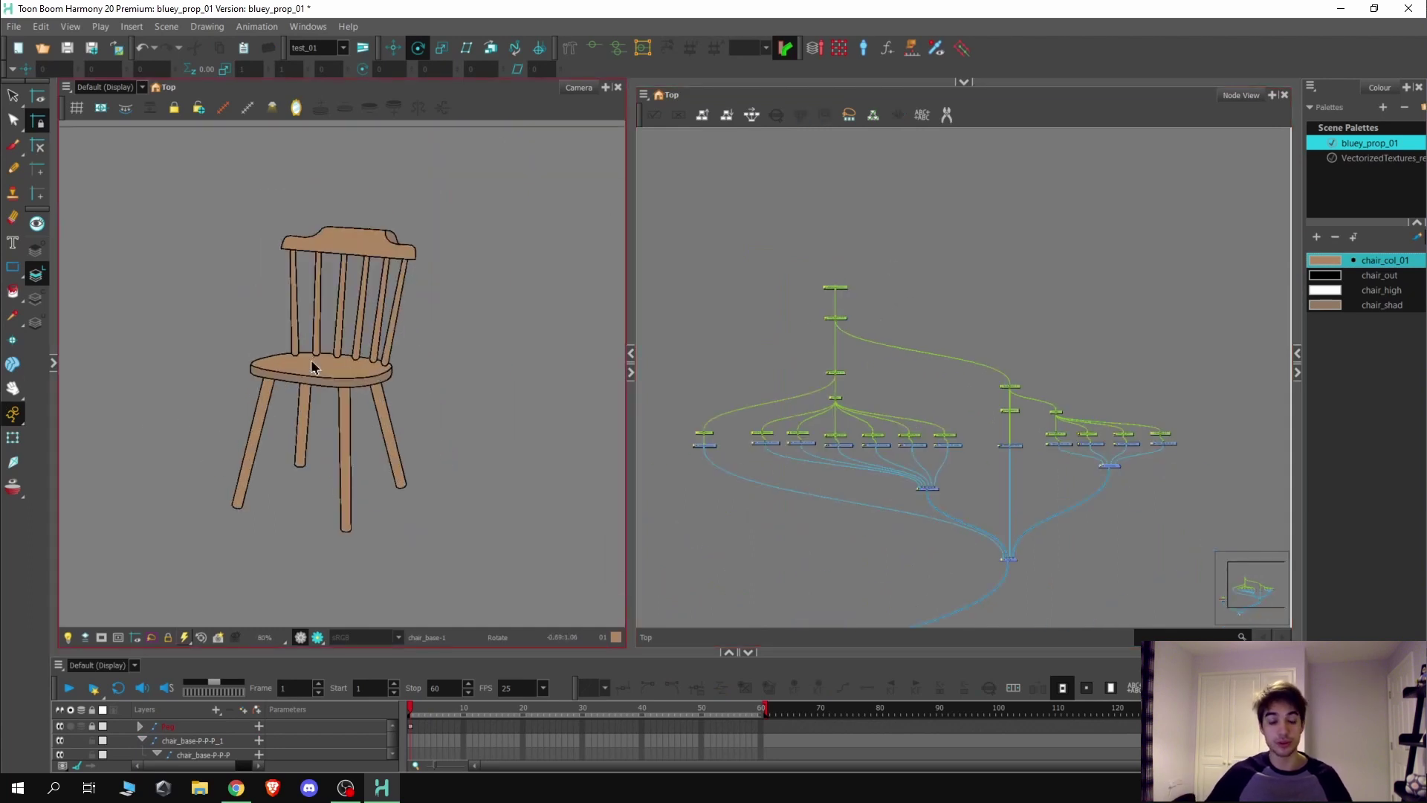
pyautogui.click(915, 346)
pyautogui.scroll(3, 809, 288)
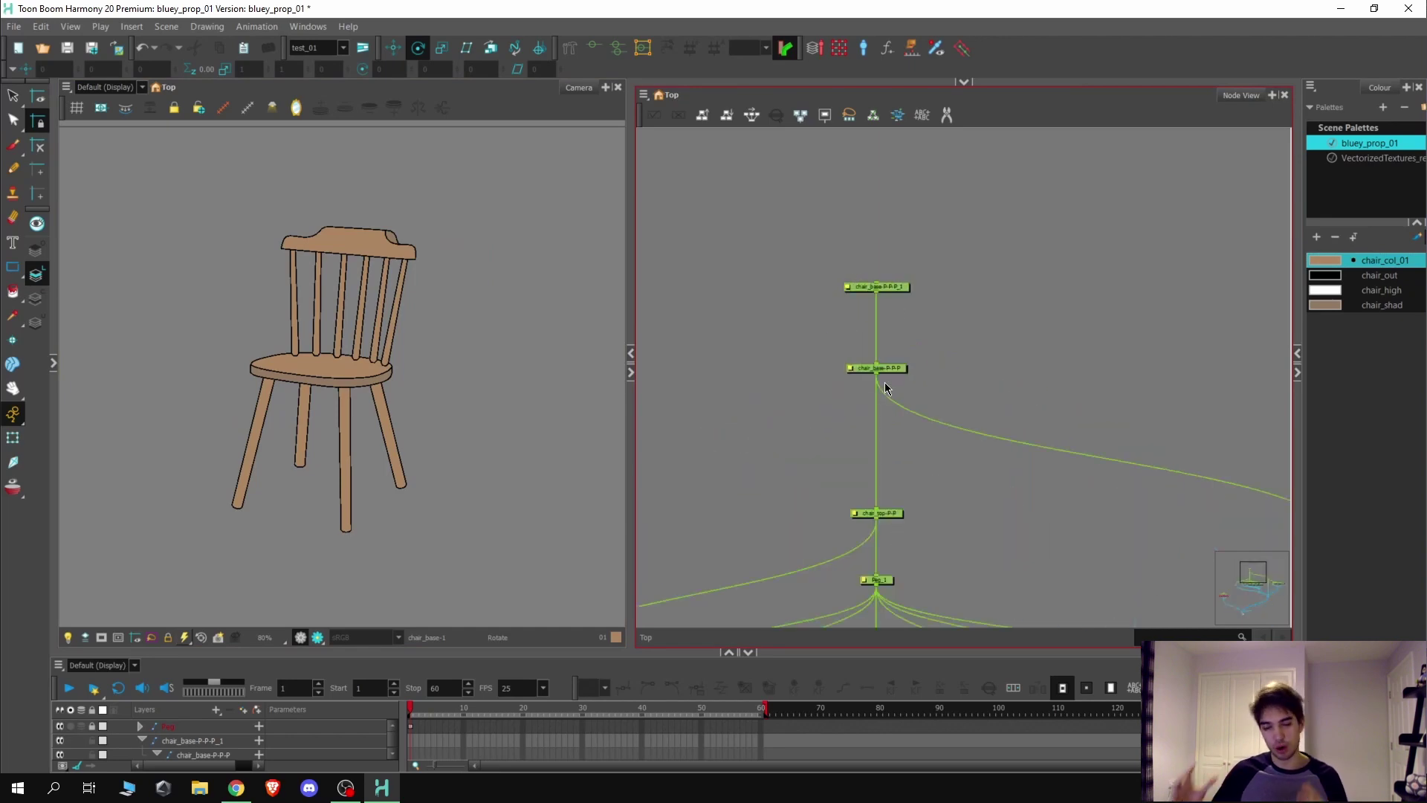
pyautogui.scroll(1, 894, 252)
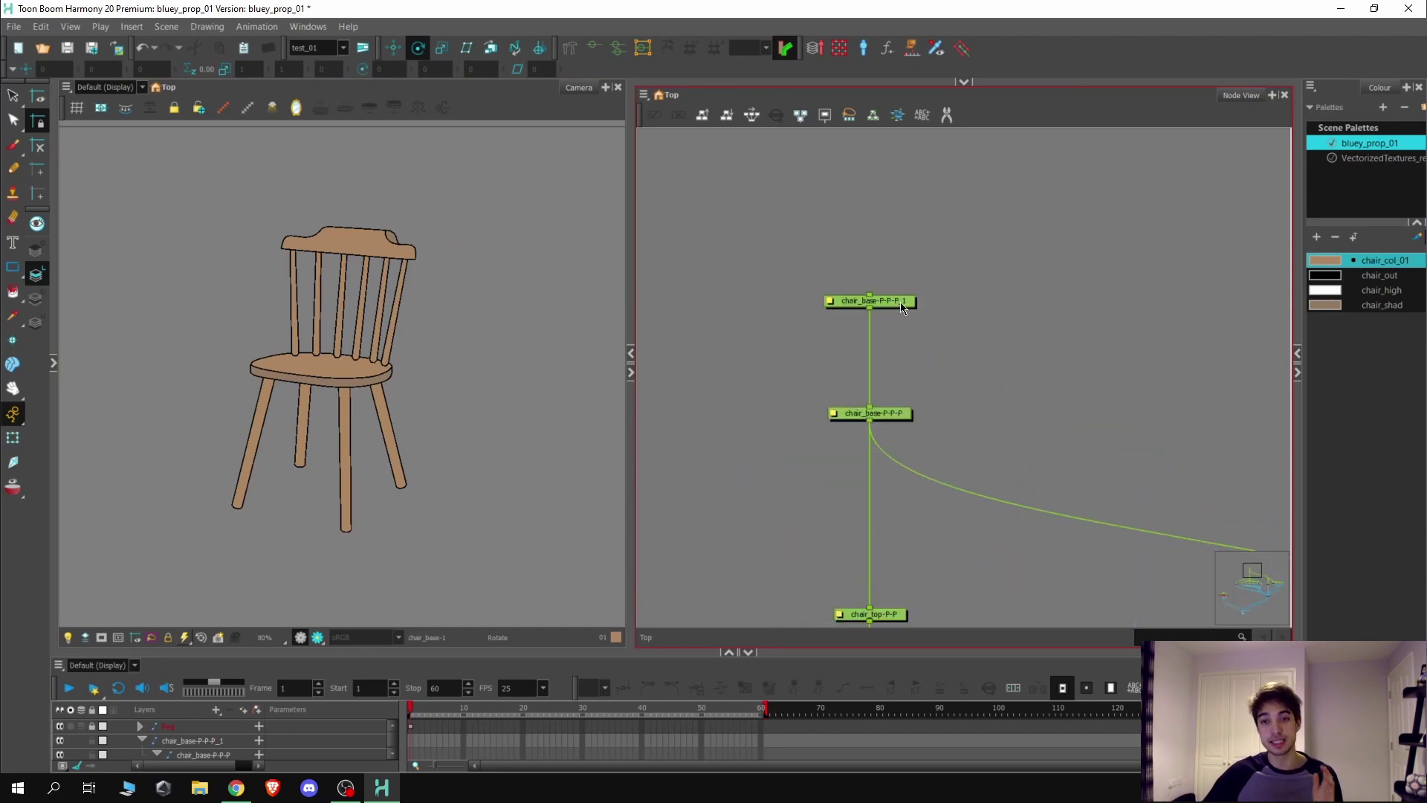
# Step: Try moving the whole chair with the Transform tool through the chair_base-P-P-P_1 peg and undo the move
pyautogui.click(842, 302)
pyautogui.scroll(-2, 469, 319)
pyautogui.scroll(2, 384, 379)
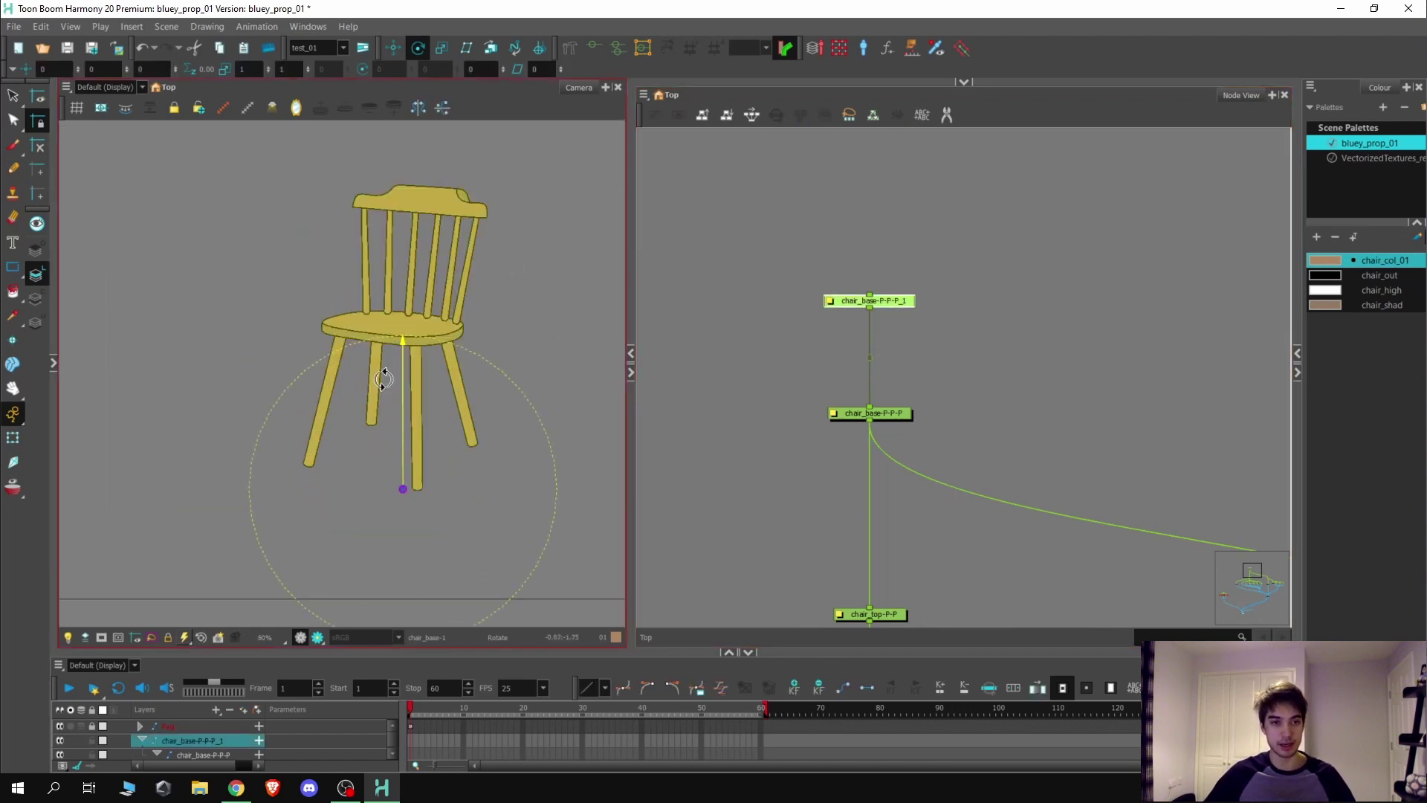
pyautogui.click(12, 438)
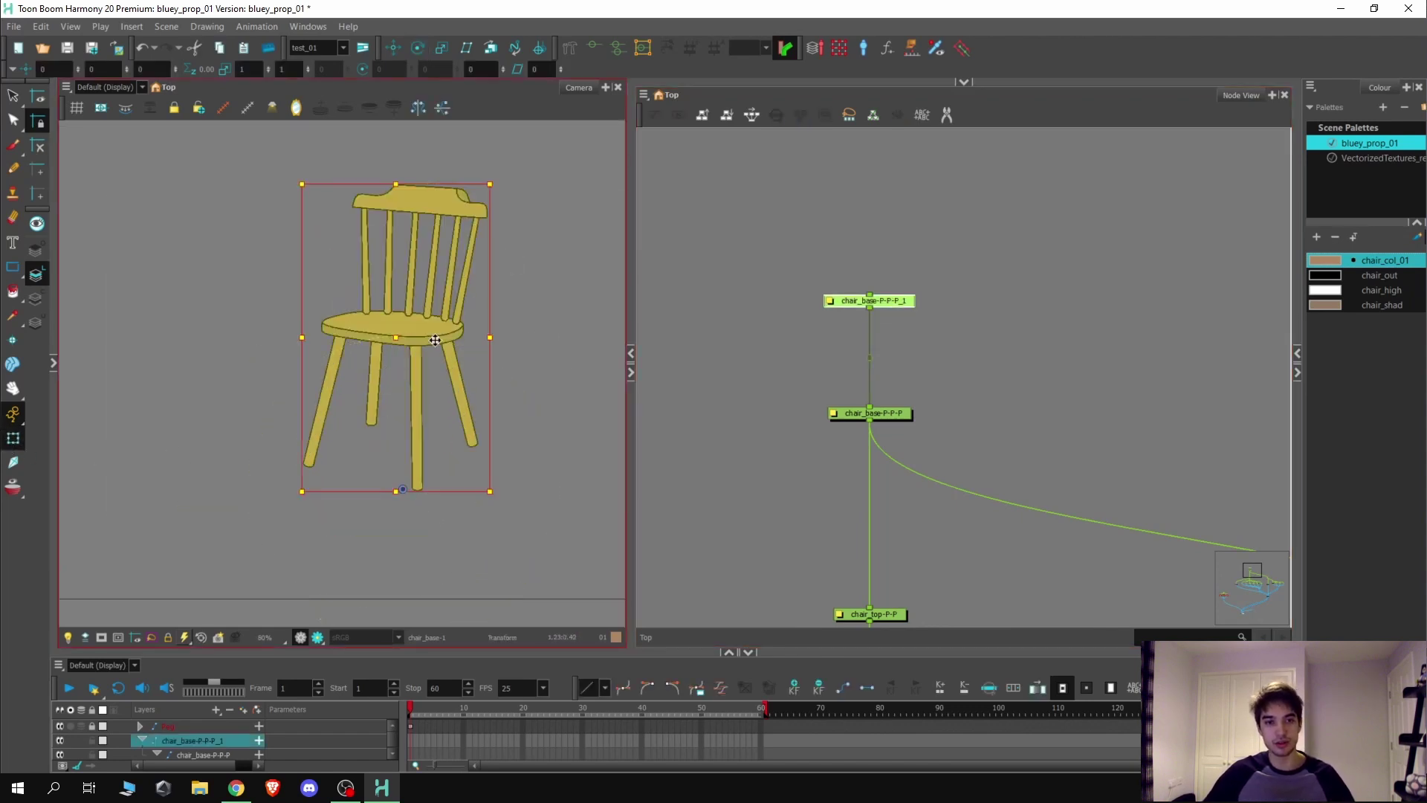
pyautogui.moveTo(435, 340); pyautogui.dragTo(267, 363)
pyautogui.scroll(-2, 286, 479)
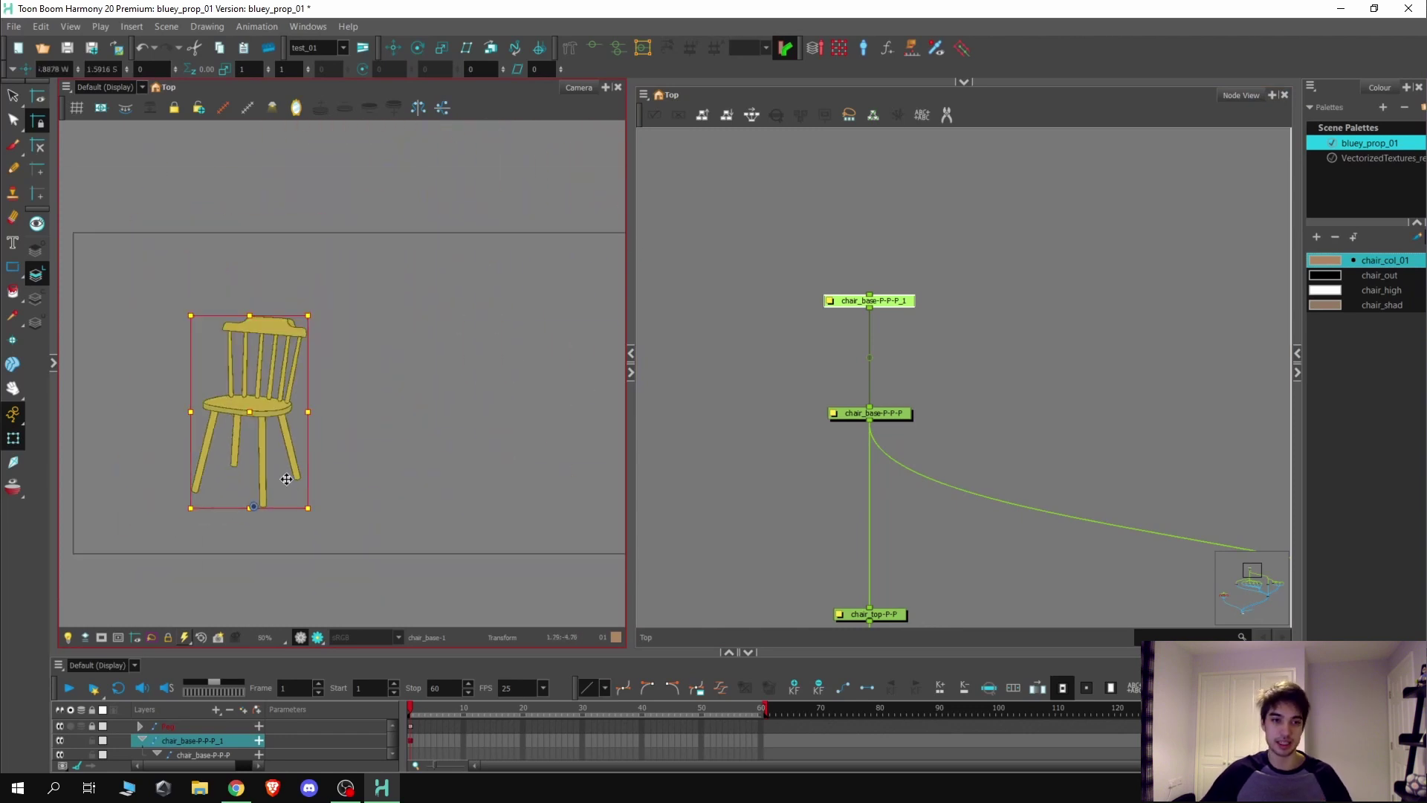
pyautogui.hotkey('ctrl', 'z')
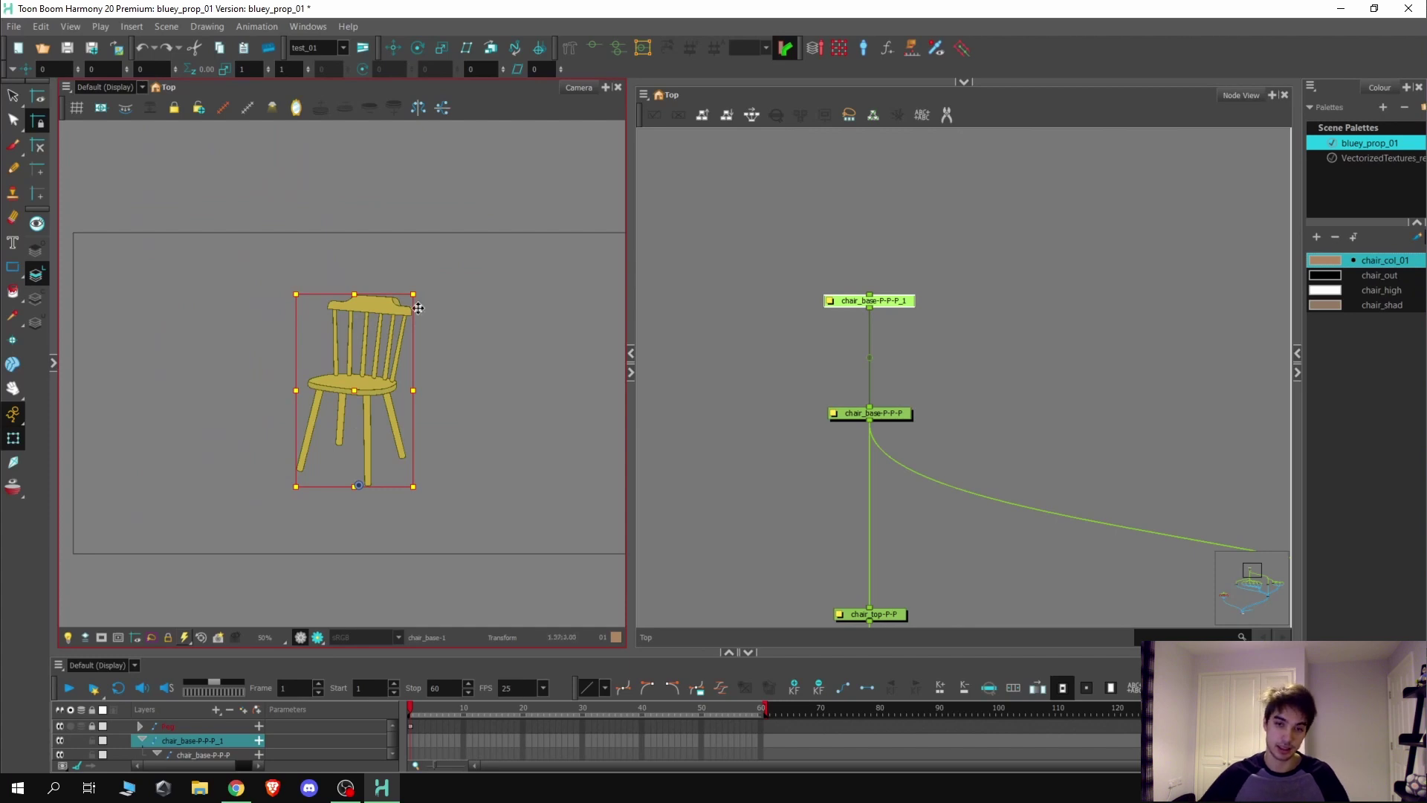
# Step: Move the chair_base-P-P-P_1 peg node higher above chair_base-P-P-P to widen the gap between them
pyautogui.moveTo(876, 302); pyautogui.dragTo(871, 258)
pyautogui.click(797, 217)
pyautogui.scroll(-1, 797, 217)
pyautogui.scroll(1, 829, 325)
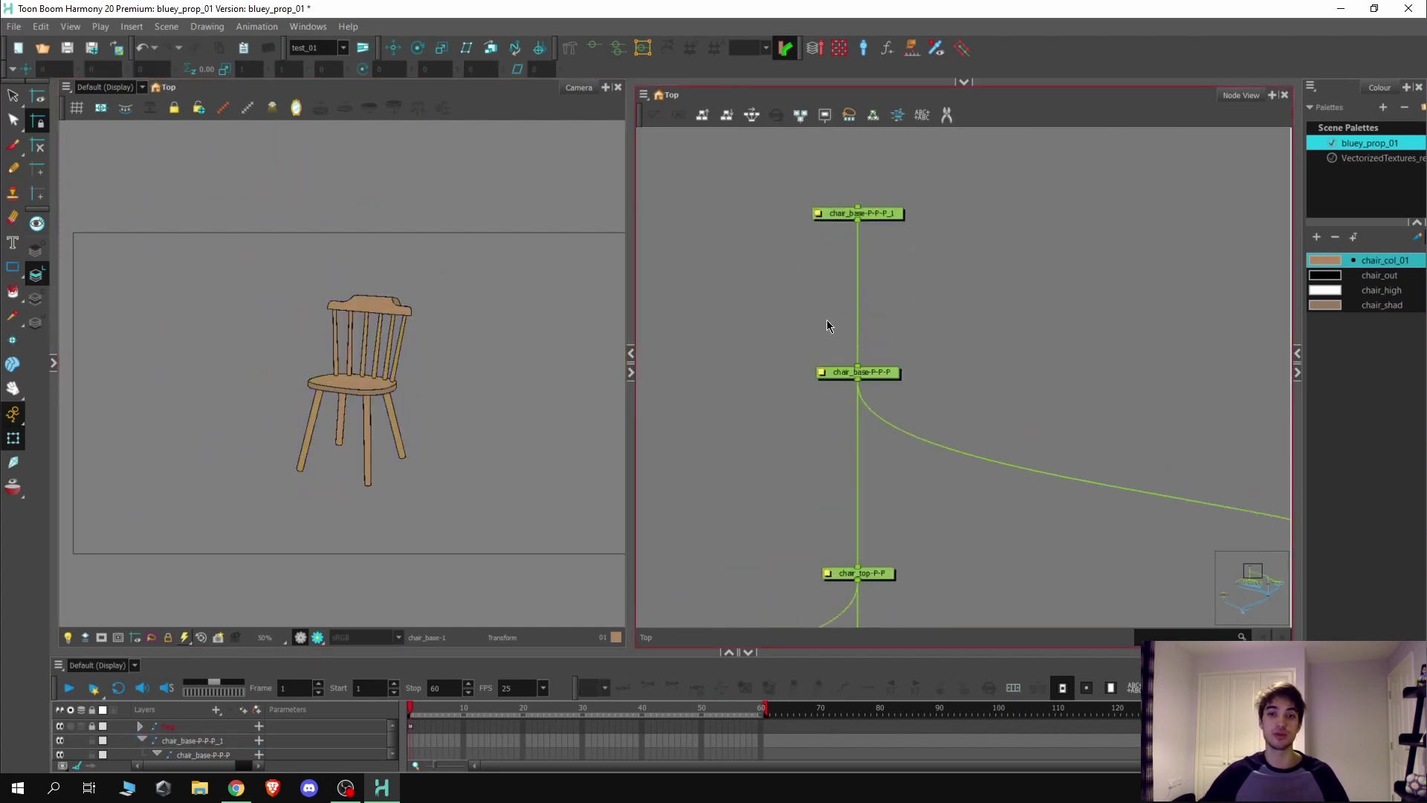
# Step: Try moving the chair through the chair_base-P-P-P peg, undo the move and clear the selection
pyautogui.click(881, 375)
pyautogui.scroll(2, 542, 341)
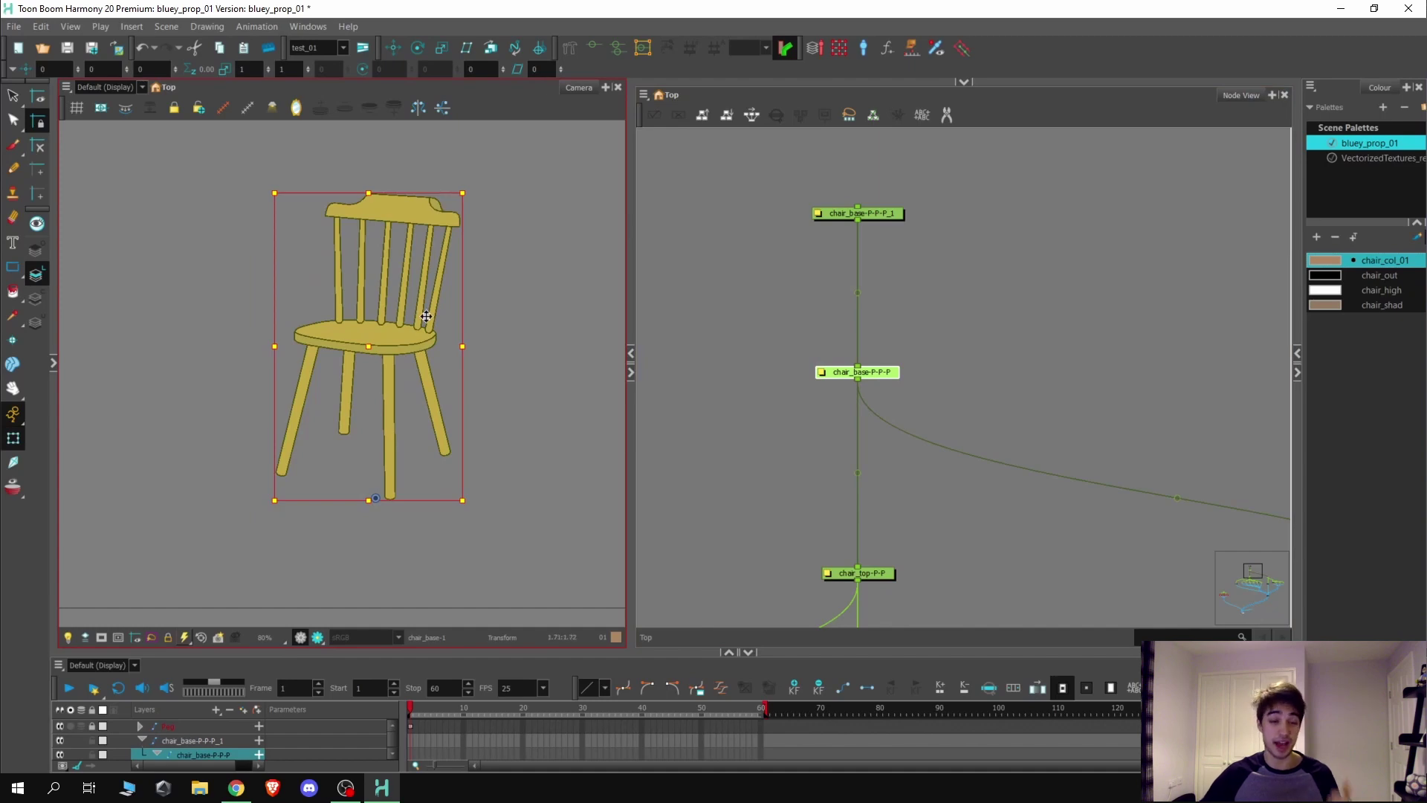
pyautogui.moveTo(408, 342); pyautogui.dragTo(440, 316)
pyautogui.hotkey('ctrl', 'z')
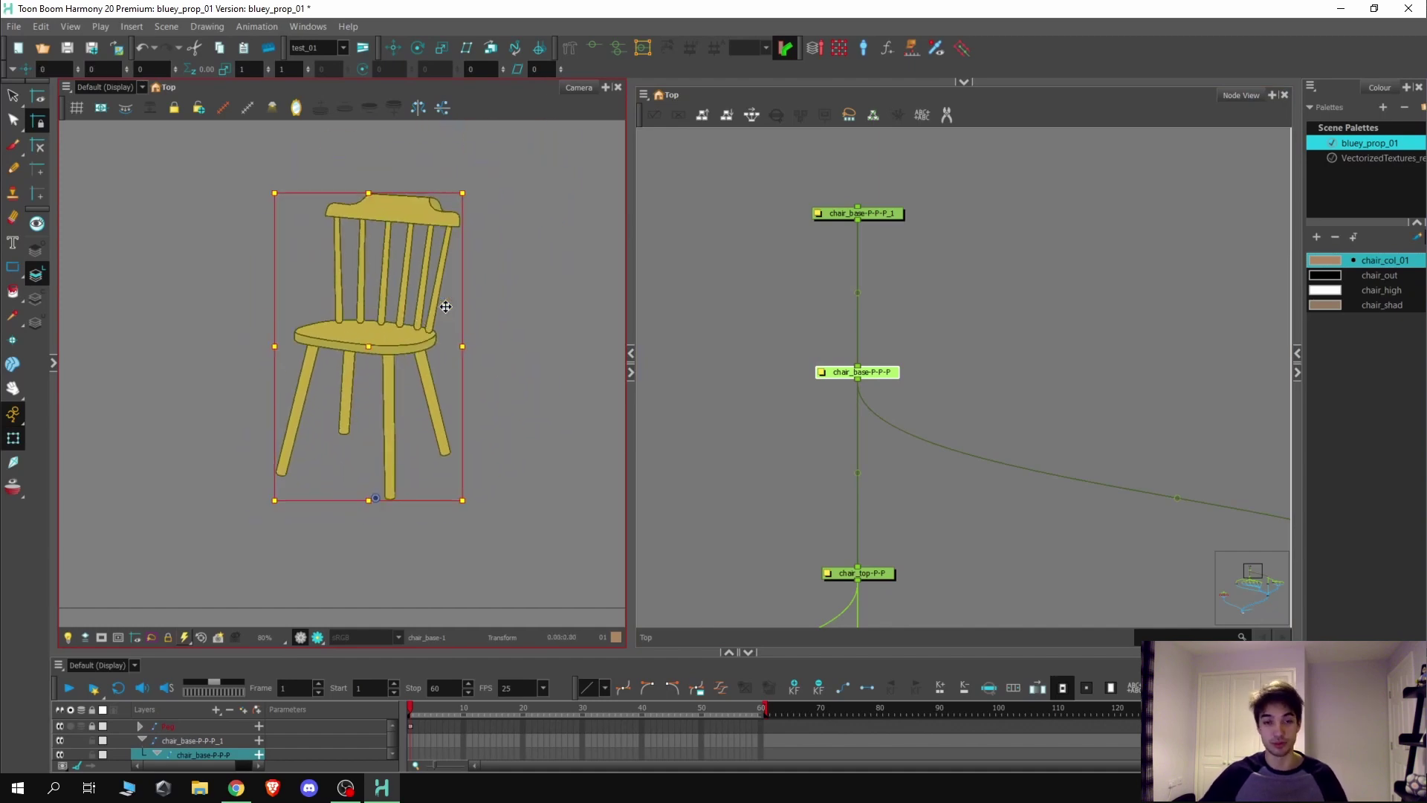
pyautogui.click(997, 344)
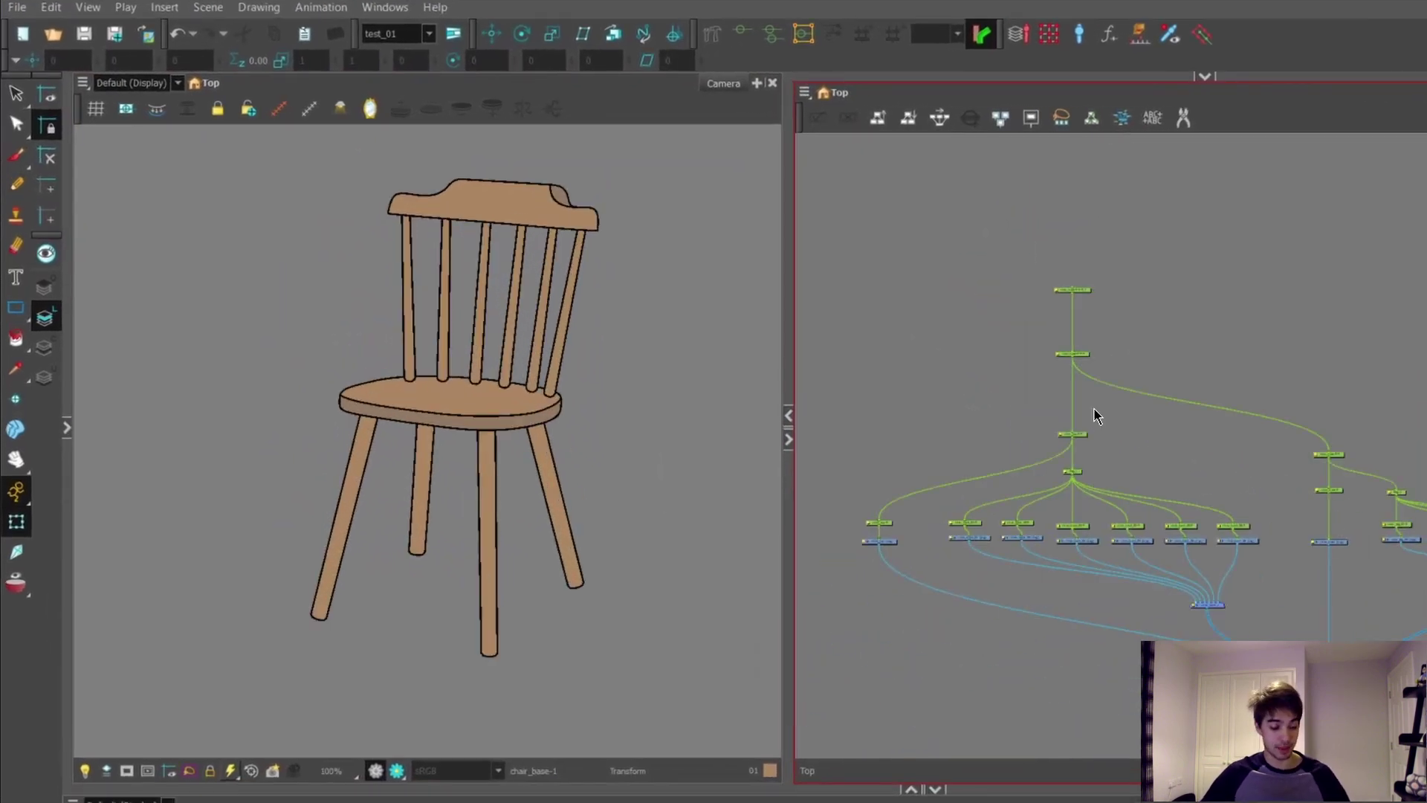
# Step: Try moving the front leg away from the seat and rotating it sideways through the chair_leg_01-P peg
pyautogui.scroll(-2, 1000, 513)
pyautogui.scroll(6, 1278, 532)
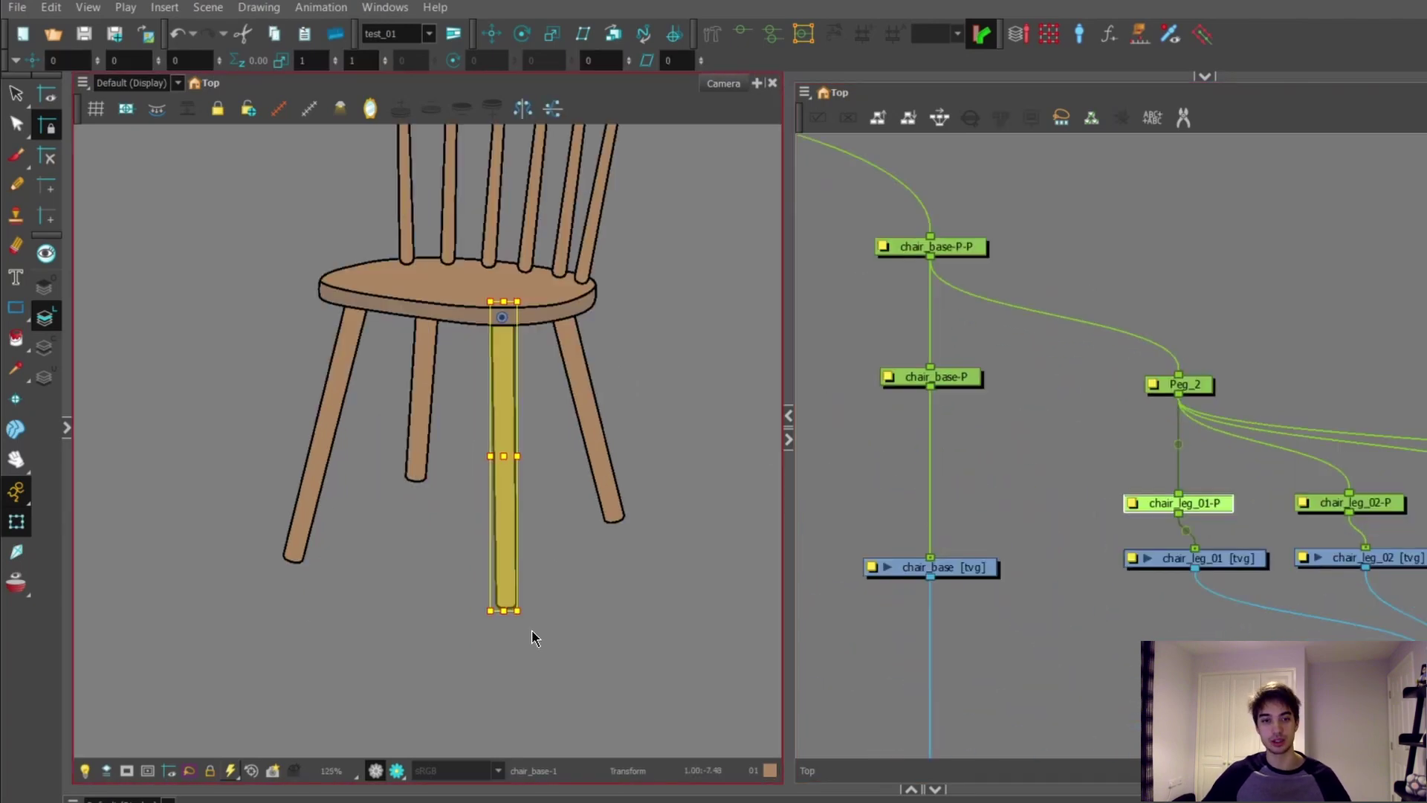
pyautogui.moveTo(538, 613); pyautogui.dragTo(545, 494)
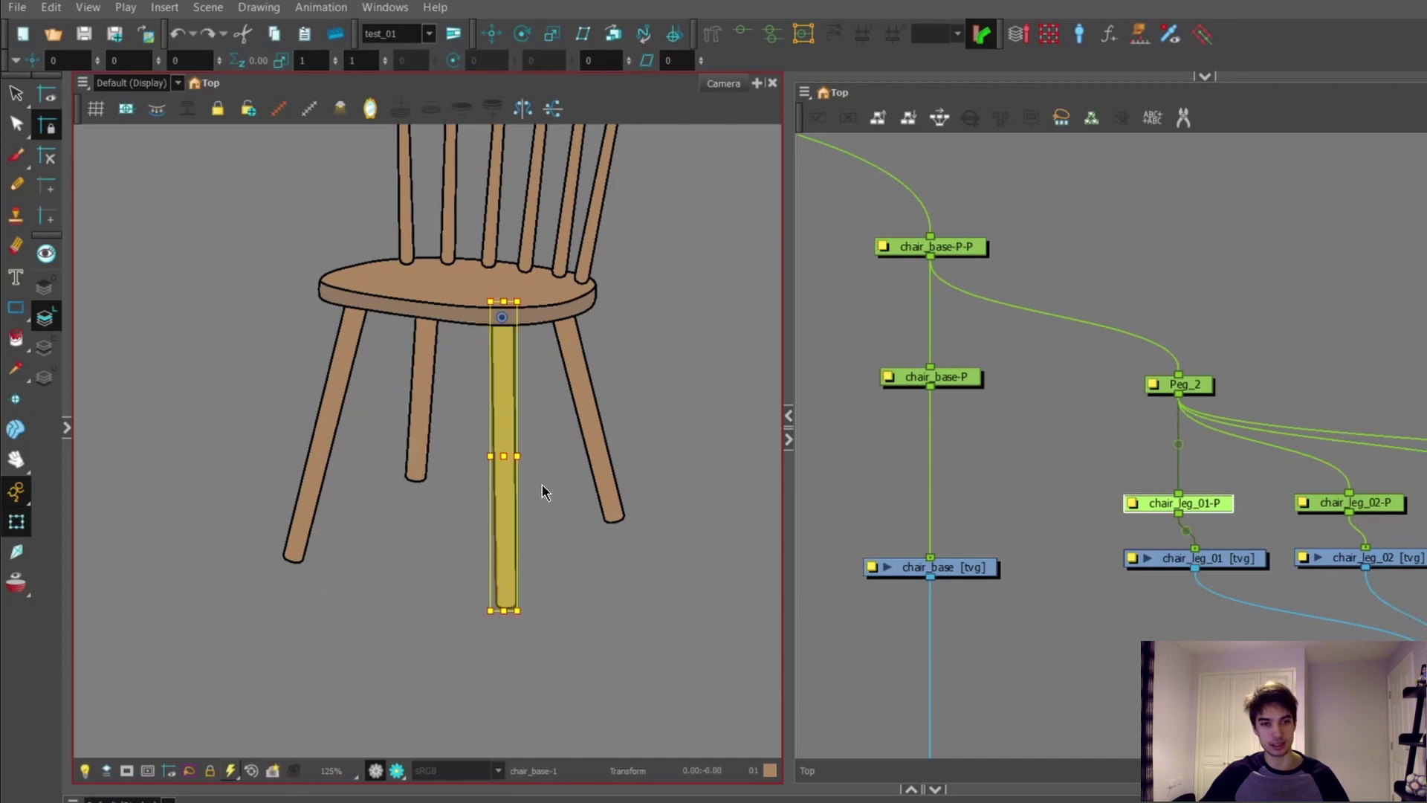
pyautogui.moveTo(505, 375); pyautogui.dragTo(533, 657)
pyautogui.hotkey('ctrl', 'z')
pyautogui.scroll(-1, 565, 662)
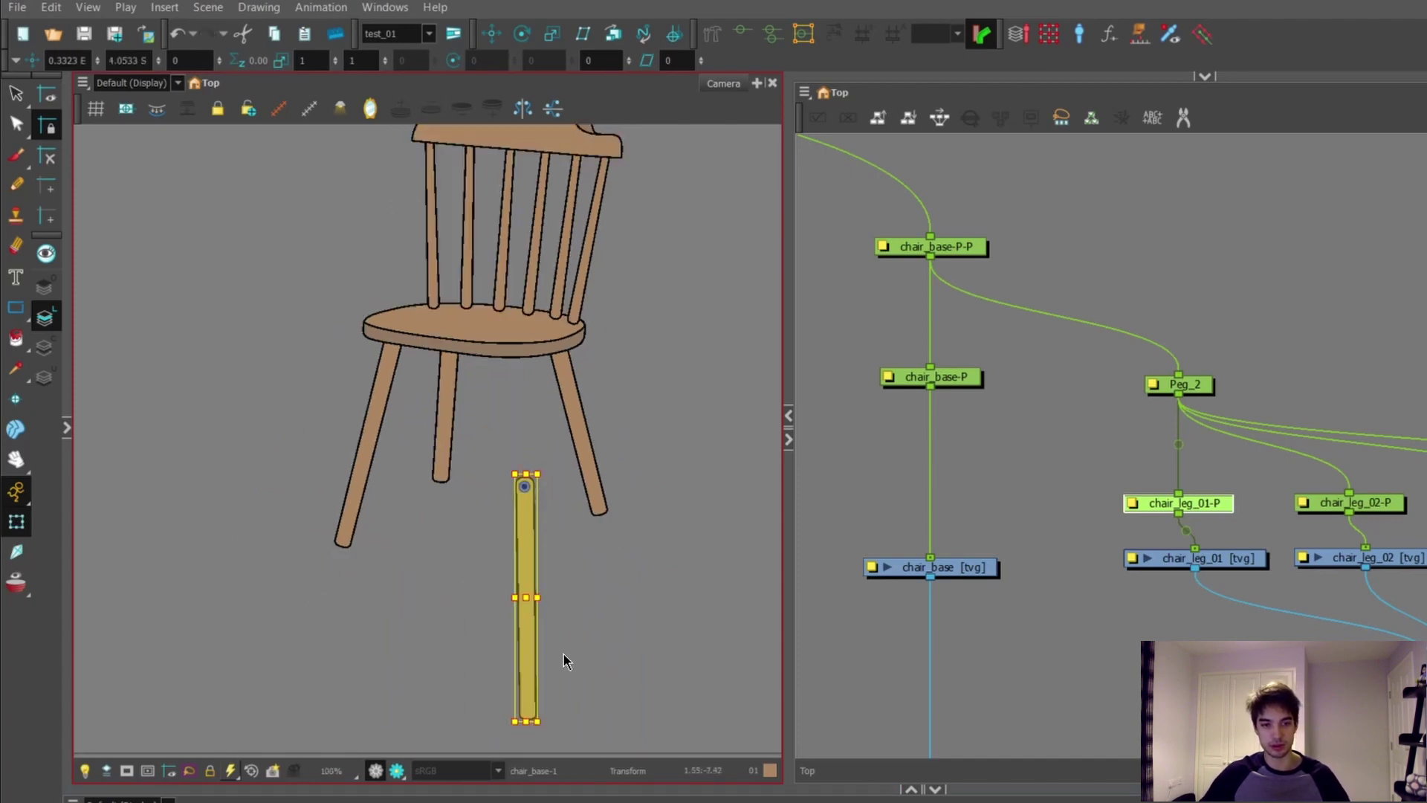
pyautogui.moveTo(556, 731); pyautogui.dragTo(510, 539)
pyautogui.click(638, 416)
pyautogui.moveTo(638, 416); pyautogui.dragTo(643, 486)
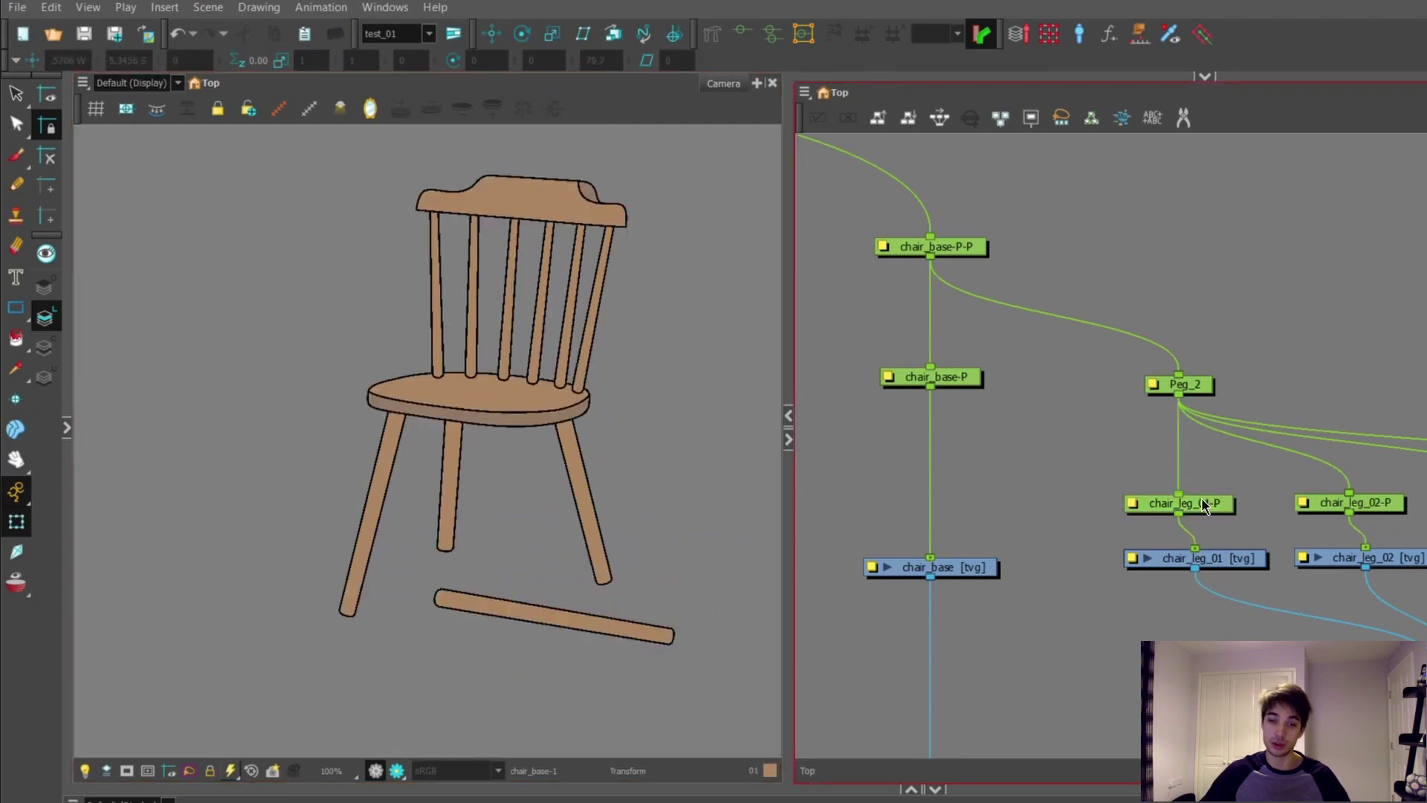
# Step: Reset the front leg's transformation on the chair_leg_01-P peg and clear the selection
pyautogui.click(1203, 503)
pyautogui.press('r')
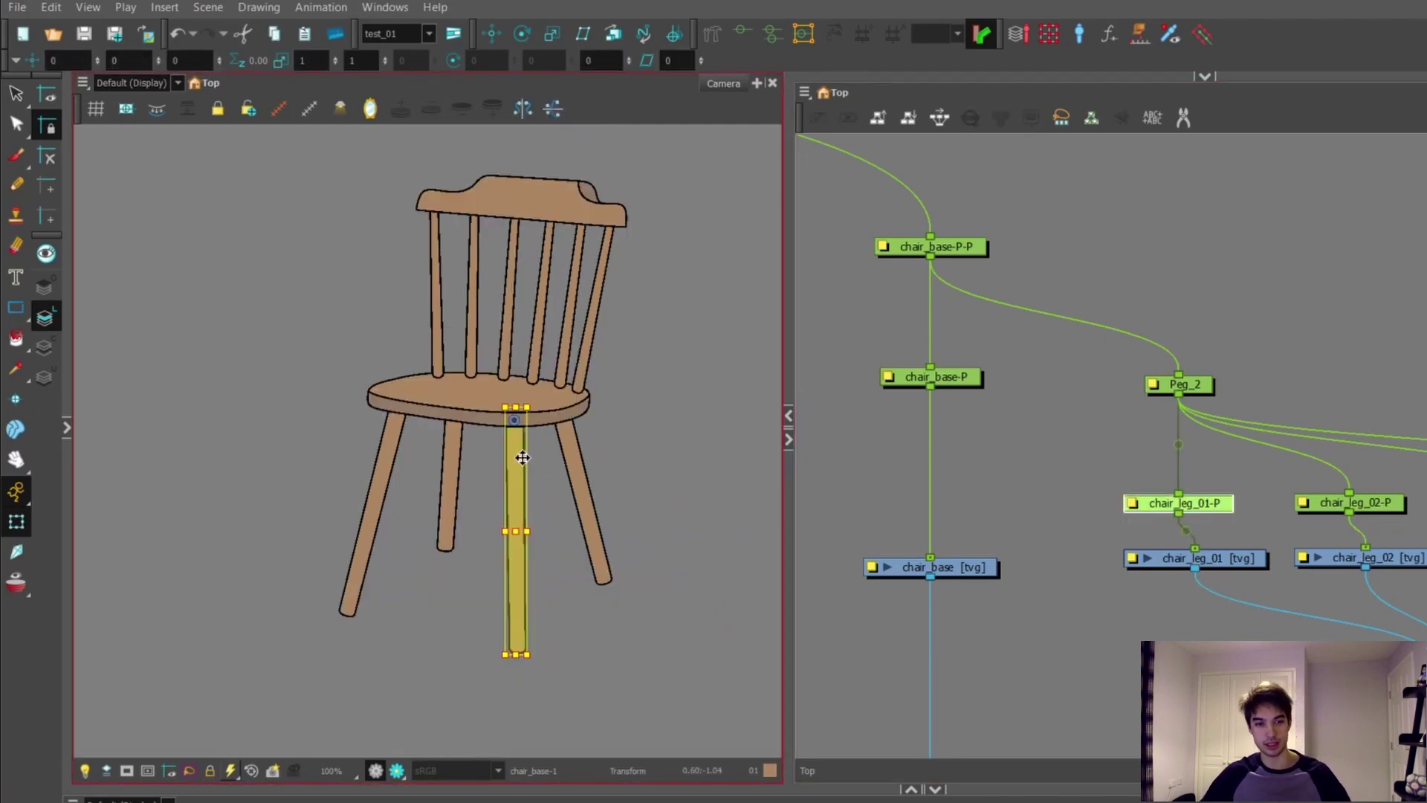
pyautogui.click(709, 351)
pyautogui.scroll(-1, 497, 461)
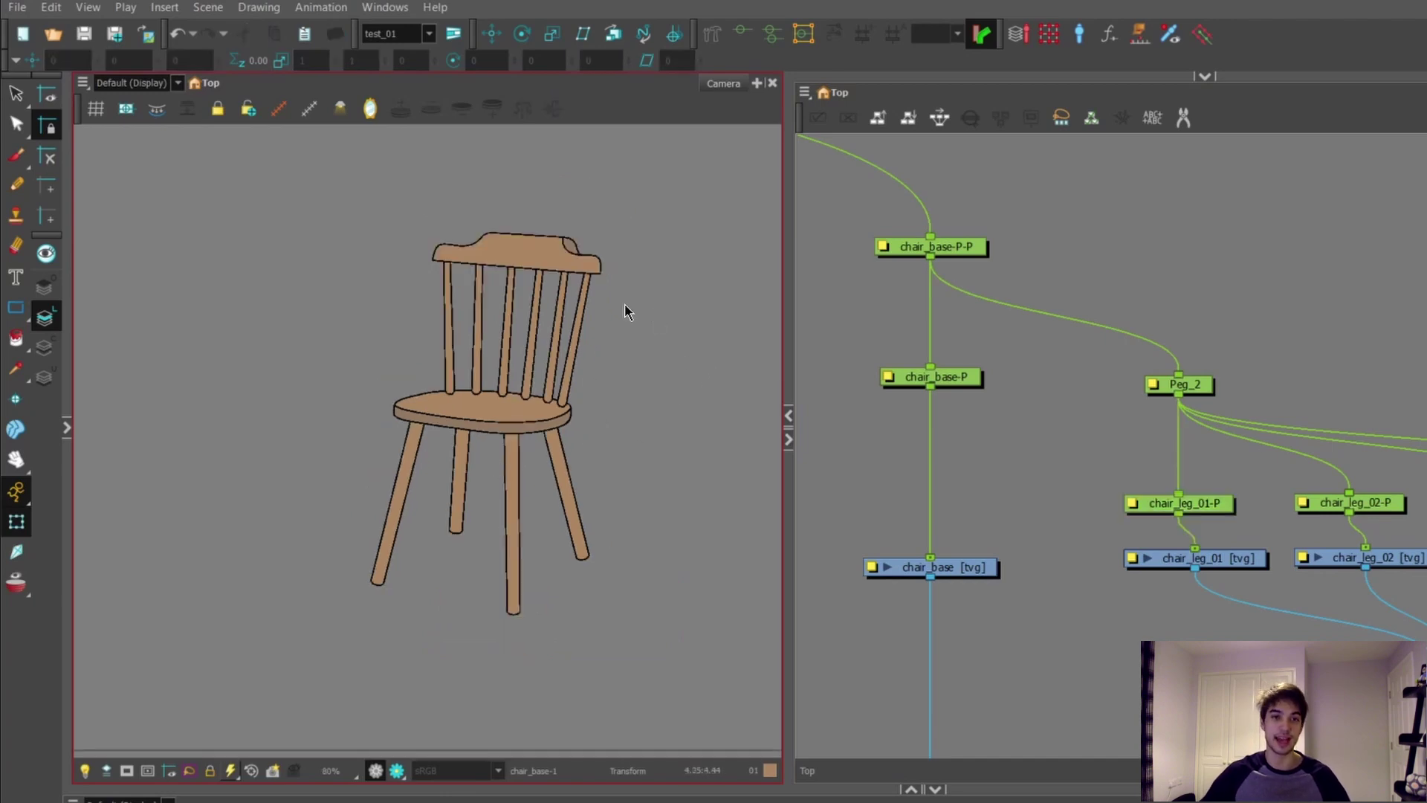
pyautogui.scroll(1, 613, 285)
pyautogui.scroll(-2, 1213, 387)
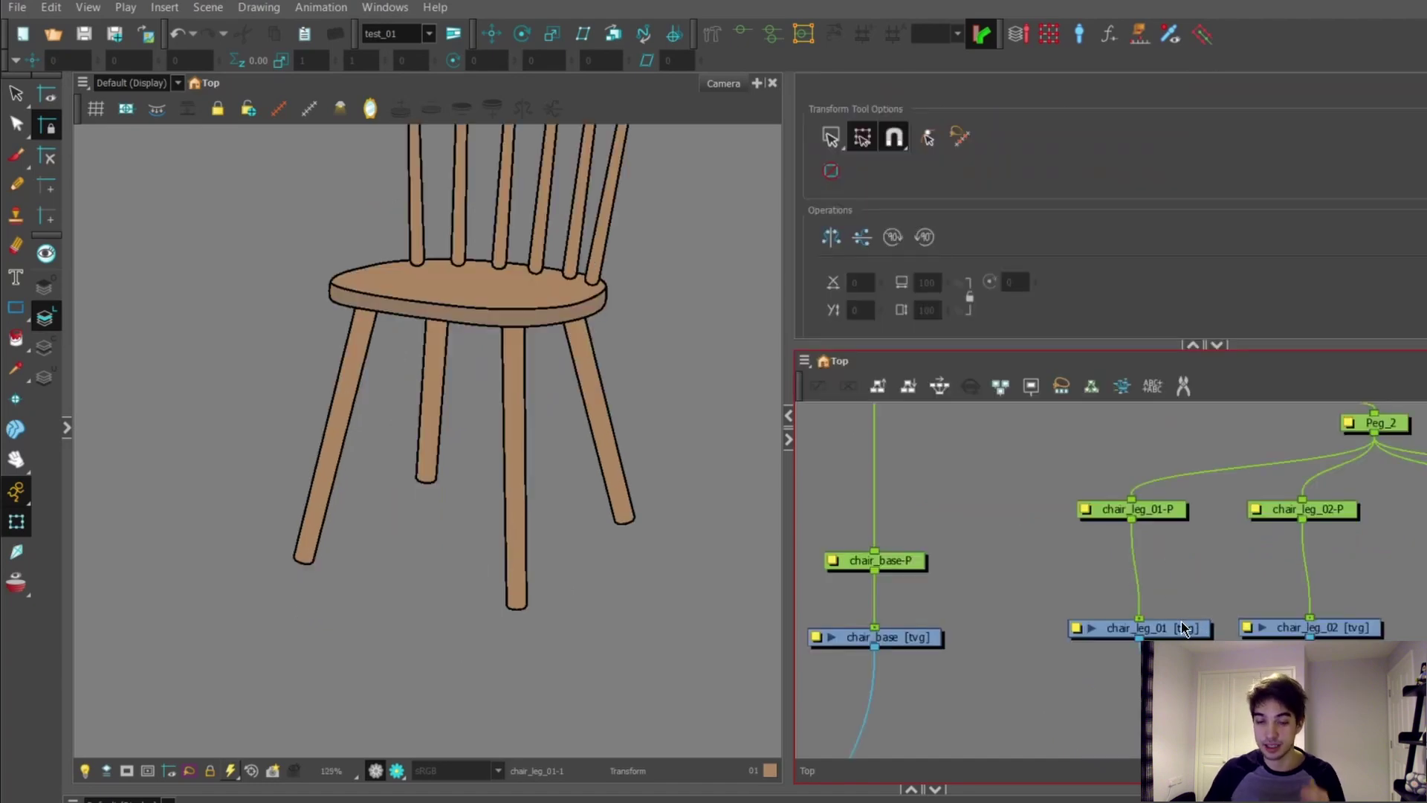
# Step: Activate the Rigging tool in envelope mode for the chair_leg_01 drawing
pyautogui.click(1185, 629)
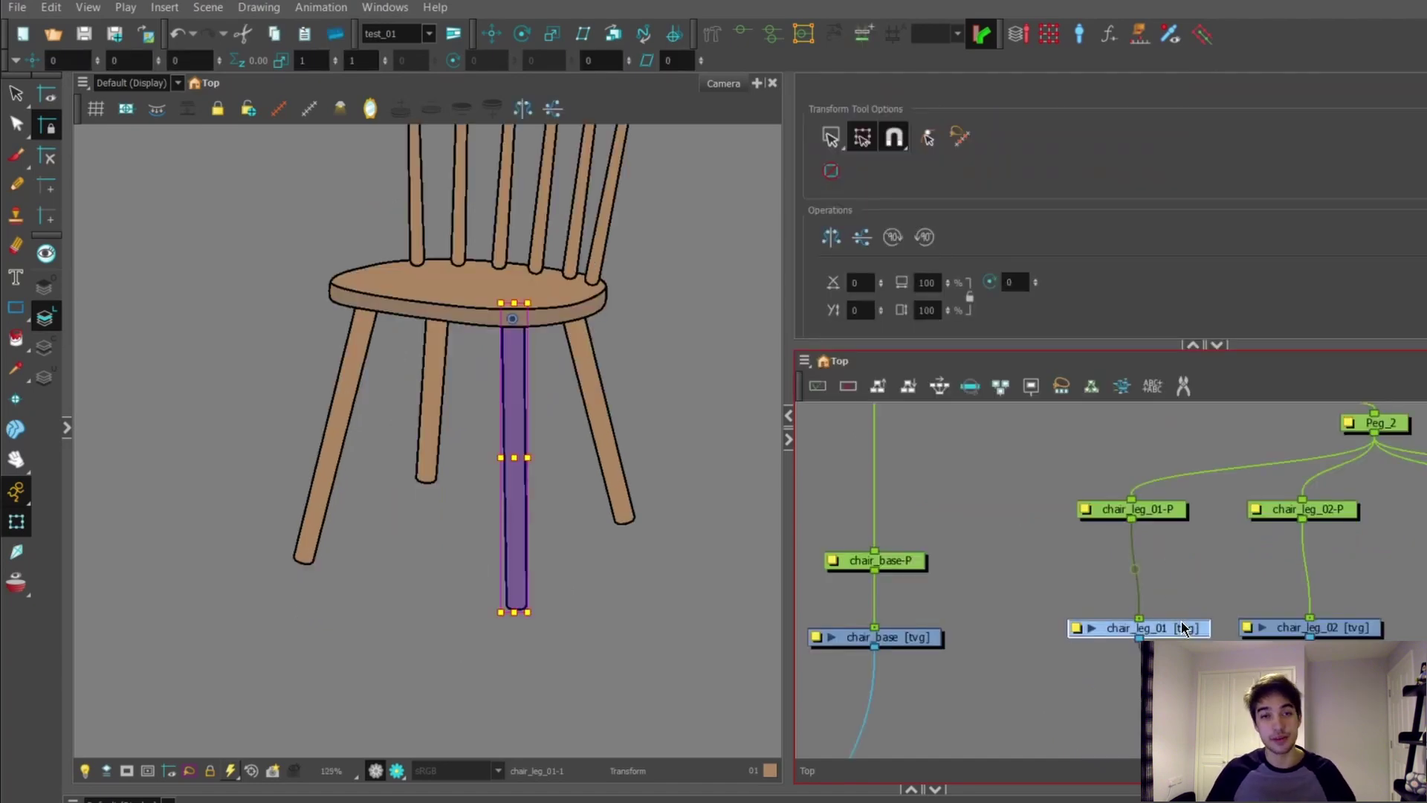
pyautogui.click(710, 34)
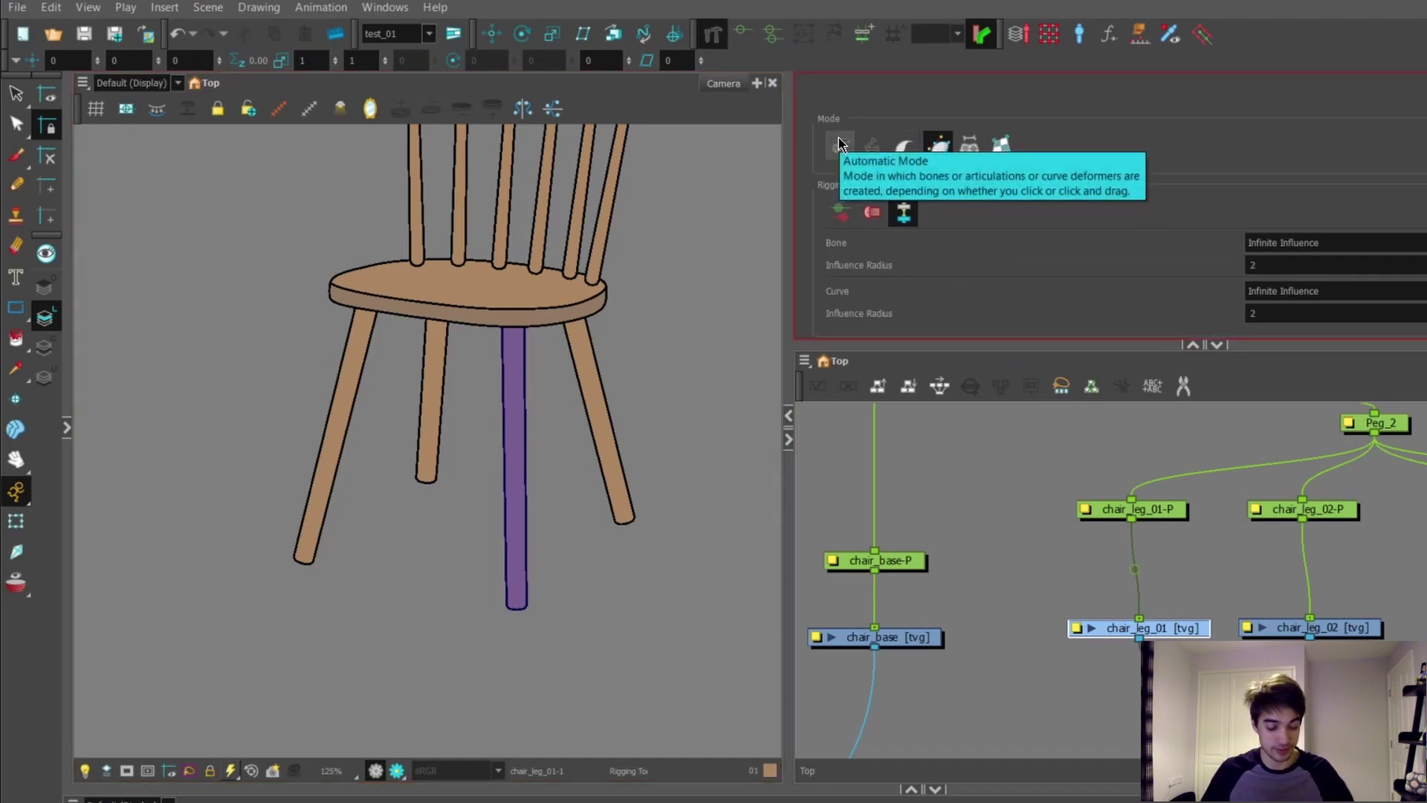
pyautogui.click(939, 147)
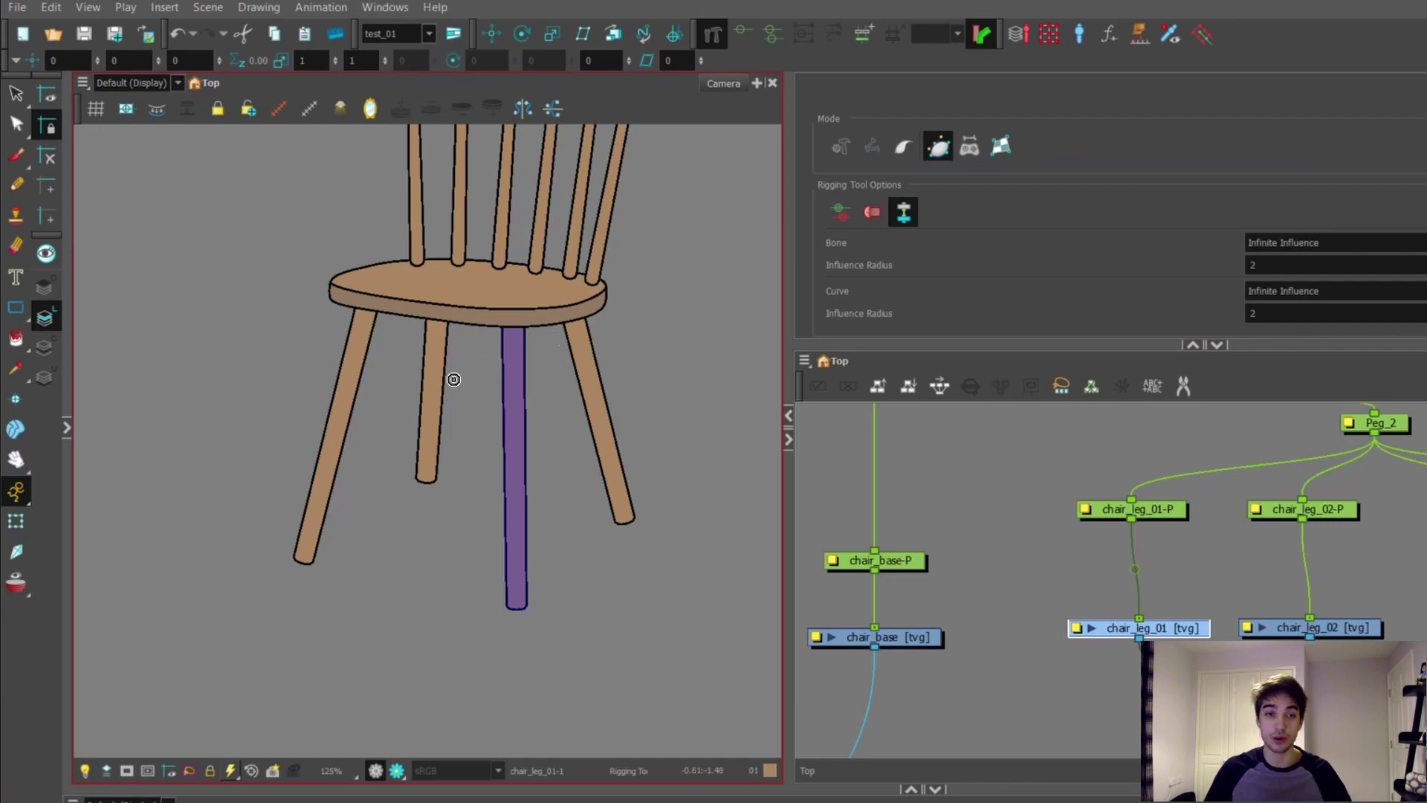
pyautogui.scroll(-2, 1205, 589)
pyautogui.scroll(-2, 1120, 491)
pyautogui.scroll(3, 1048, 593)
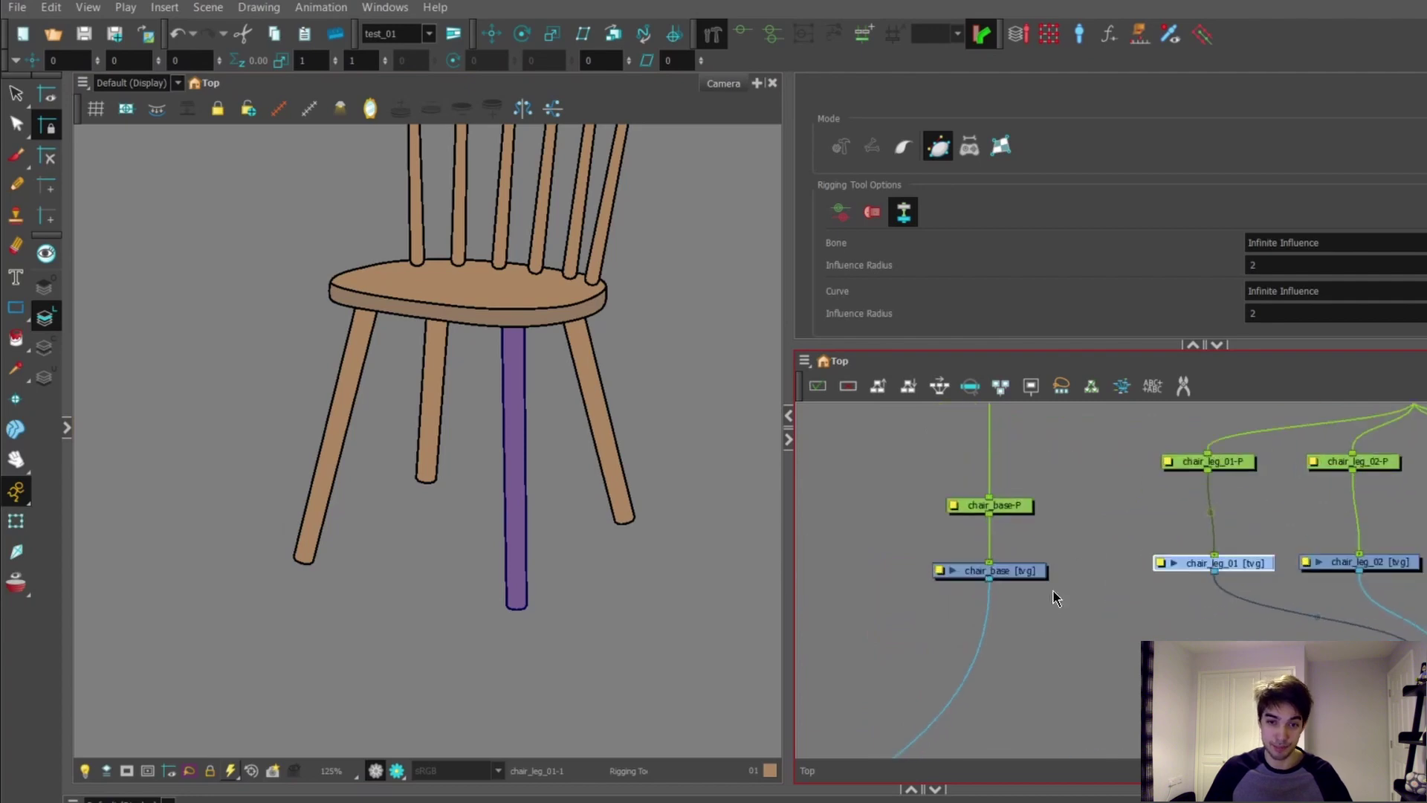
# Step: Disable the chair_base drawing to expose the leg tops and select the chair_leg_01 drawing for rigging
pyautogui.click(1026, 572)
pyautogui.press('d')
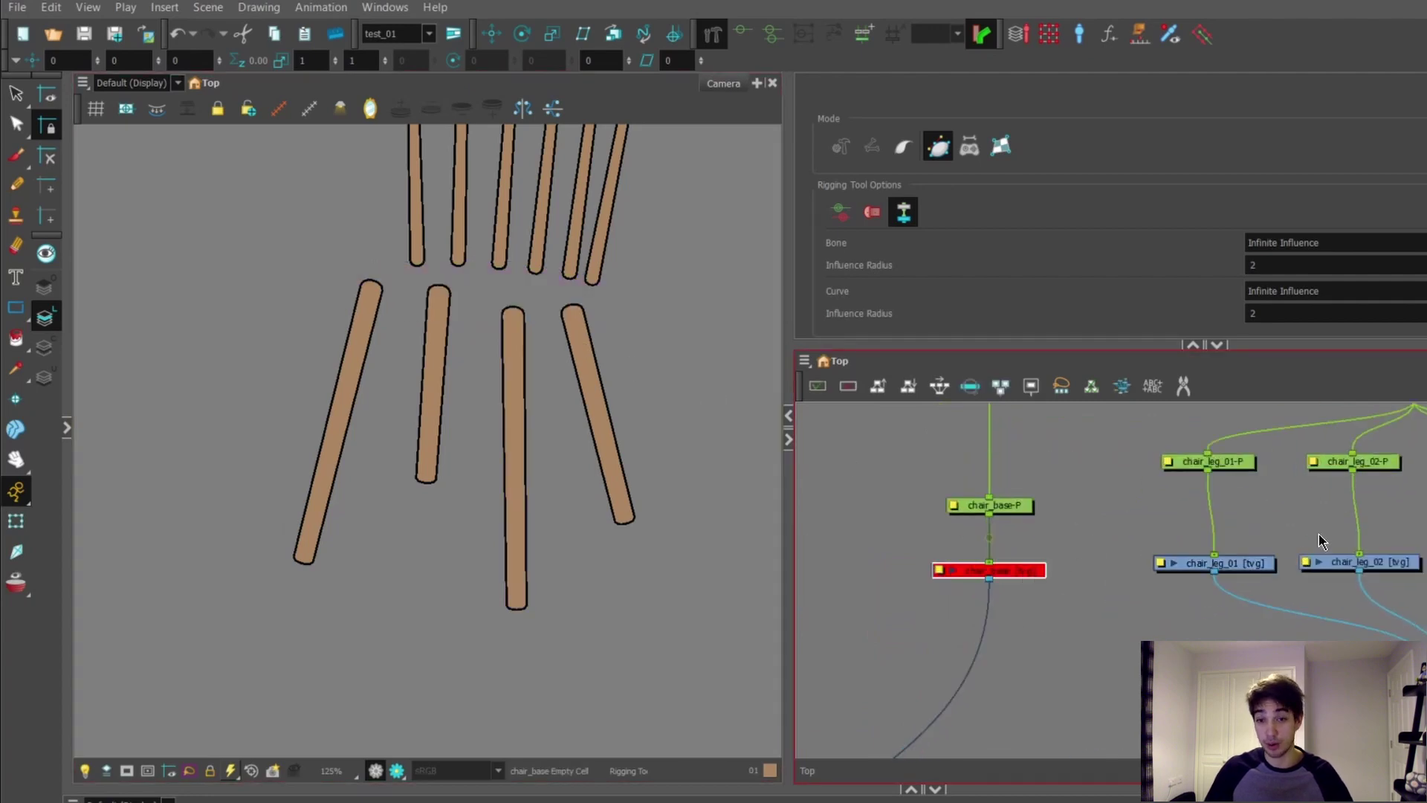
pyautogui.click(1249, 569)
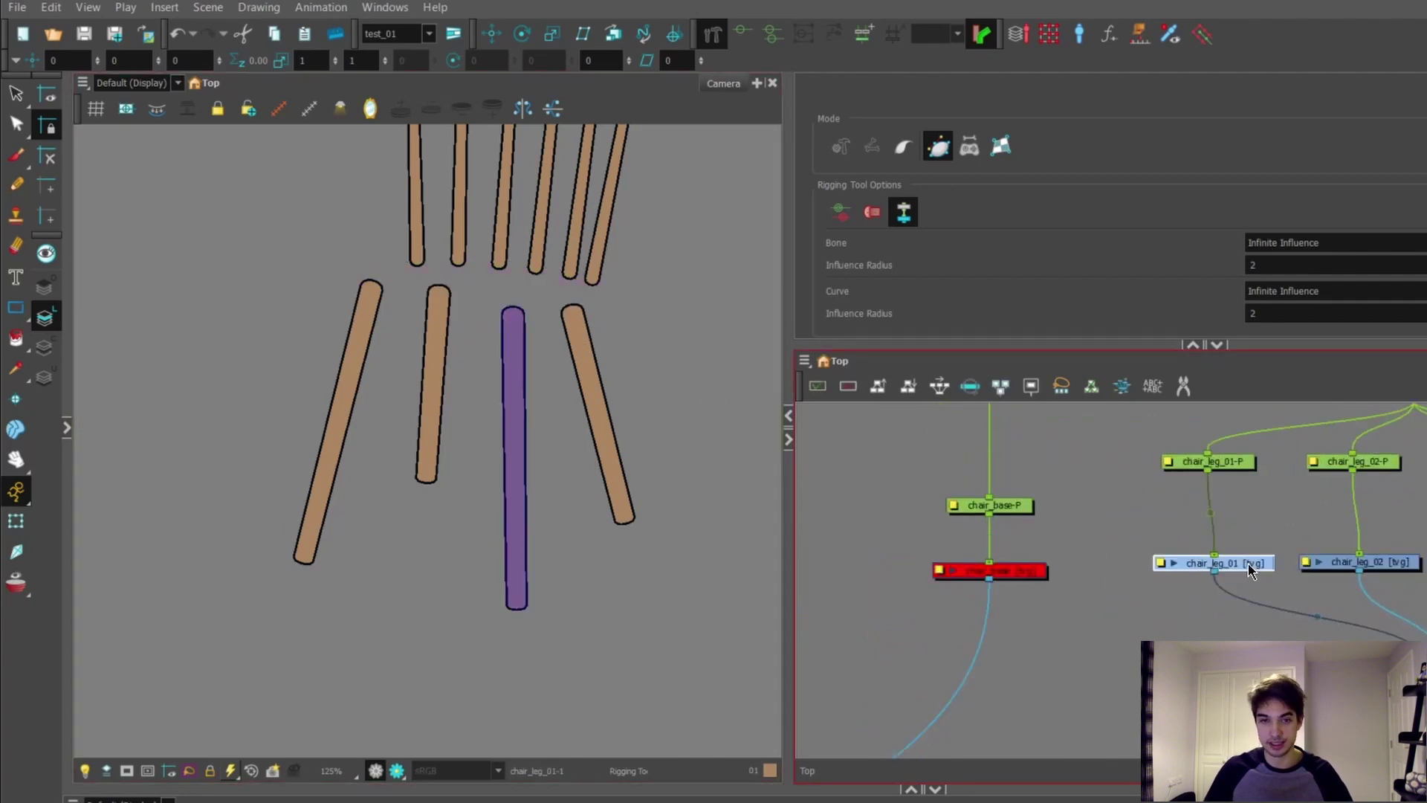
# Step: Create a deformation chain on chair_leg_01 with one point inside the leg's rounded top and another at its foot
pyautogui.scroll(5, 536, 342)
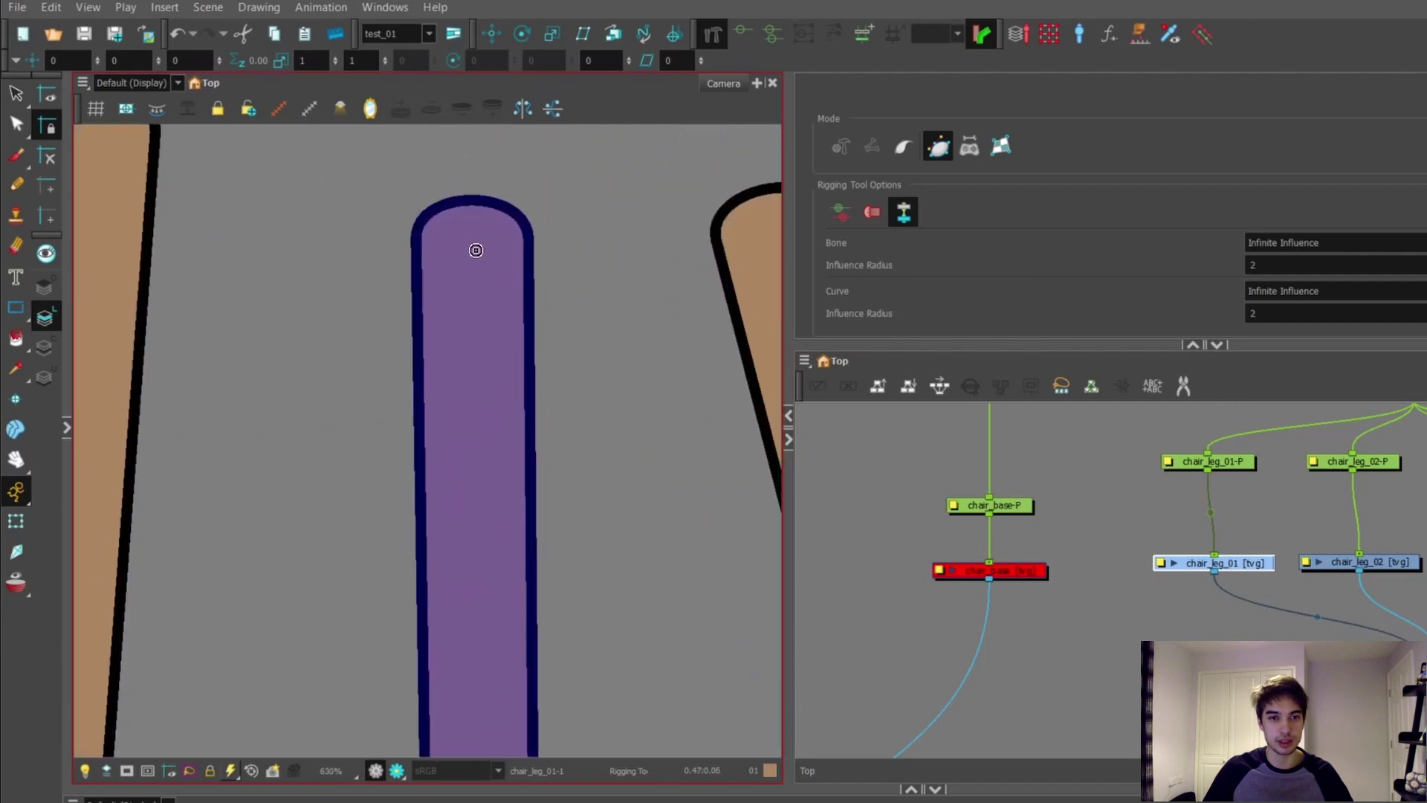
pyautogui.click(470, 249)
pyautogui.scroll(-4, 520, 192)
pyautogui.scroll(-2, 519, 192)
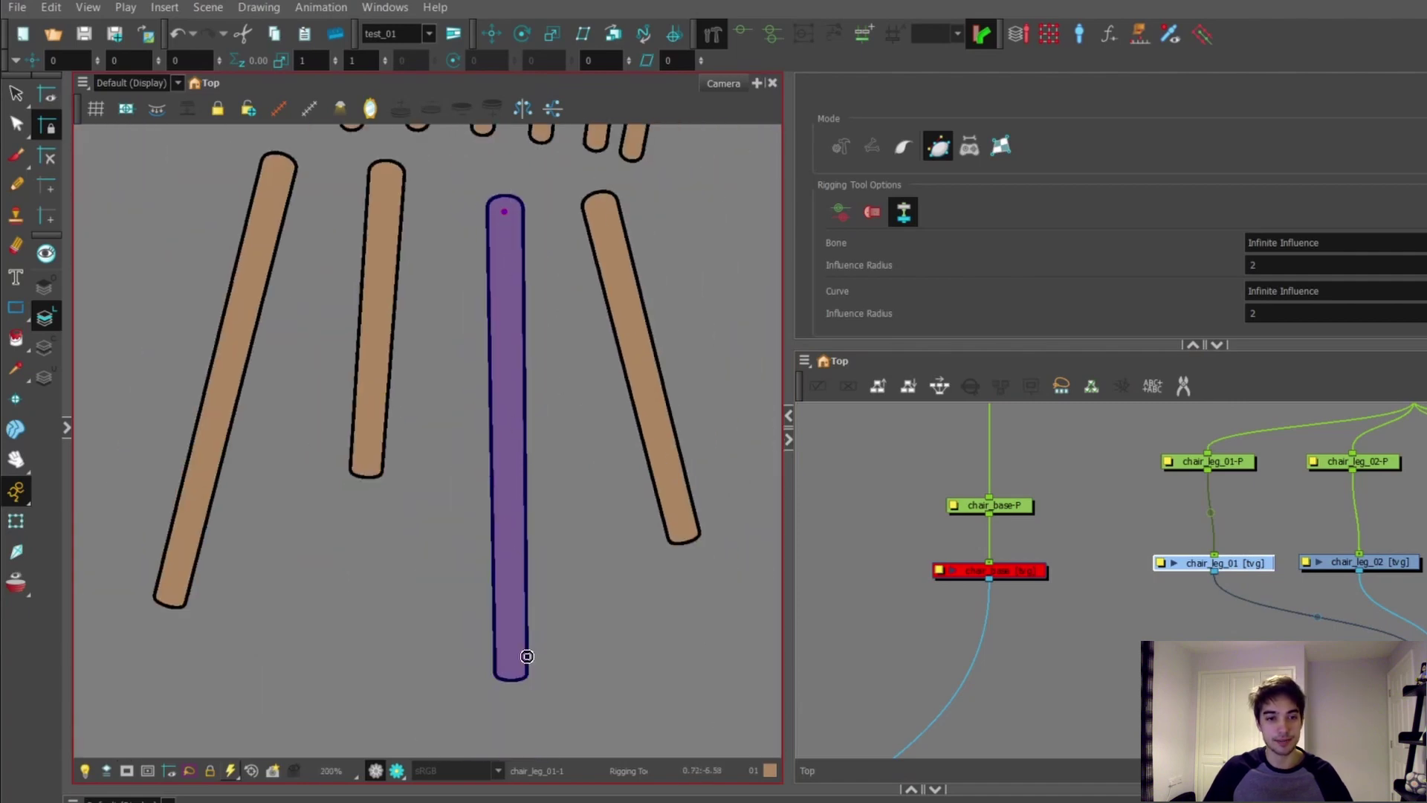
pyautogui.scroll(4, 506, 661)
pyautogui.click(488, 689)
pyautogui.scroll(-5, 533, 589)
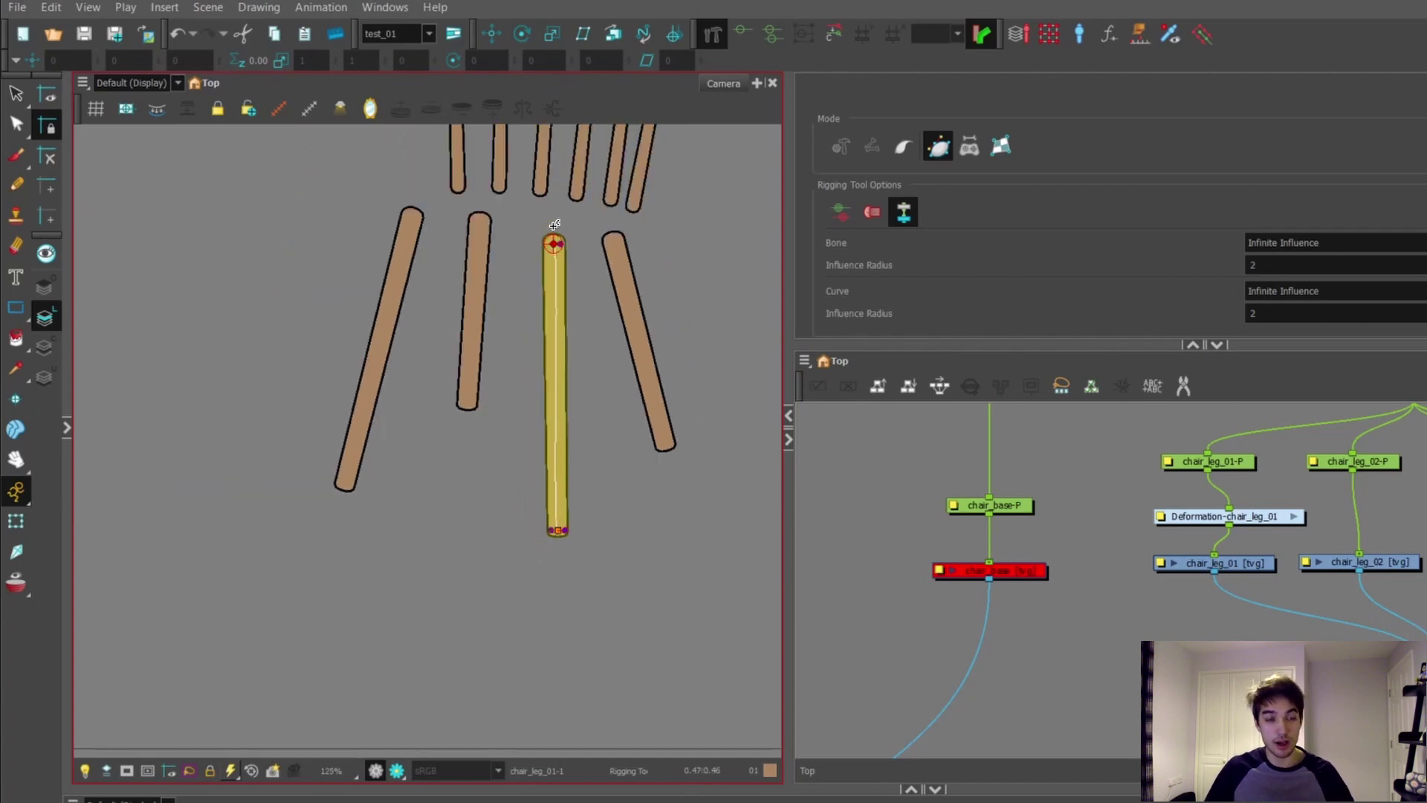
# Step: Align the deformation chain's handles with the leg's axis, extending the top point's handle downward and the foot point's handle upward
pyautogui.scroll(6, 554, 224)
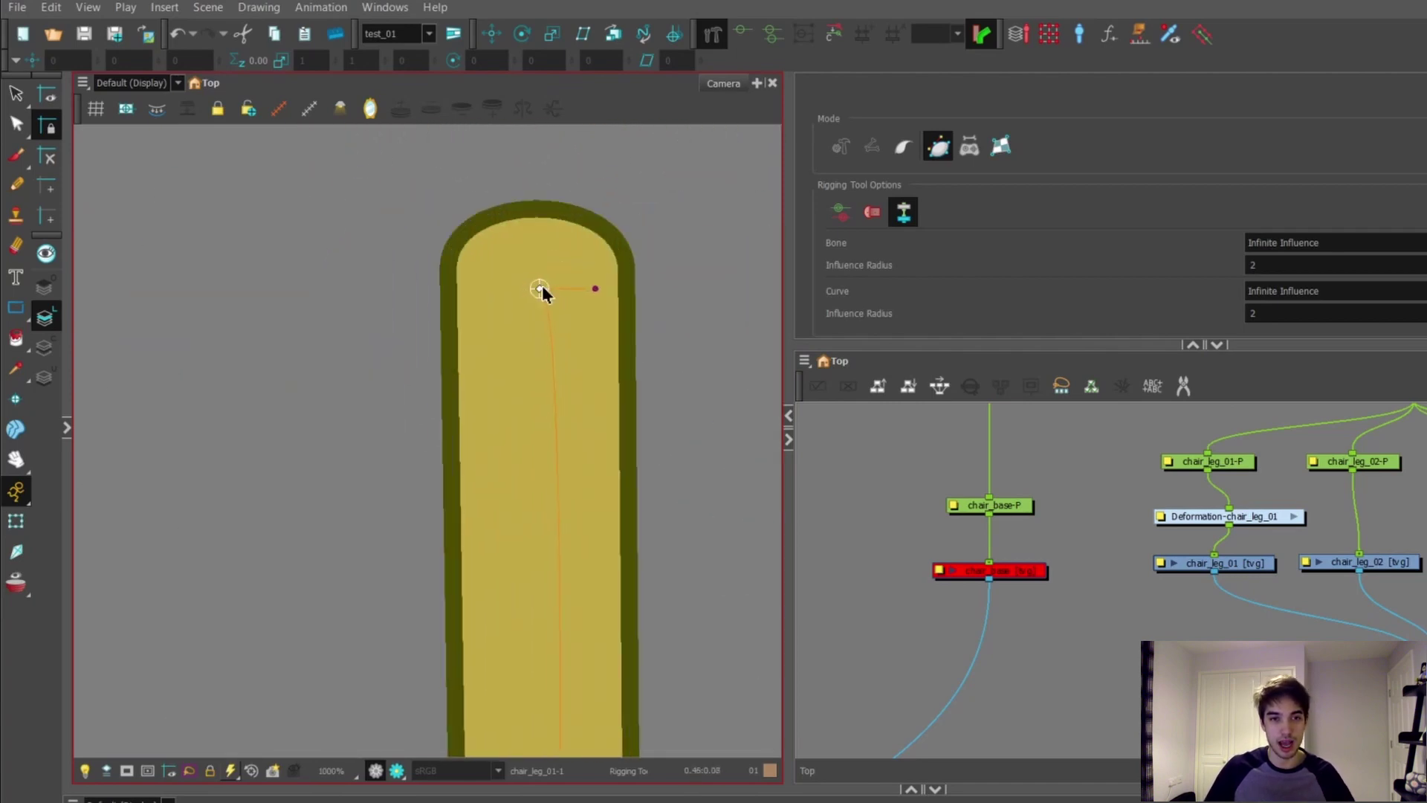
pyautogui.scroll(-2, 596, 278)
pyautogui.moveTo(557, 256); pyautogui.dragTo(531, 504)
pyautogui.scroll(-5, 542, 366)
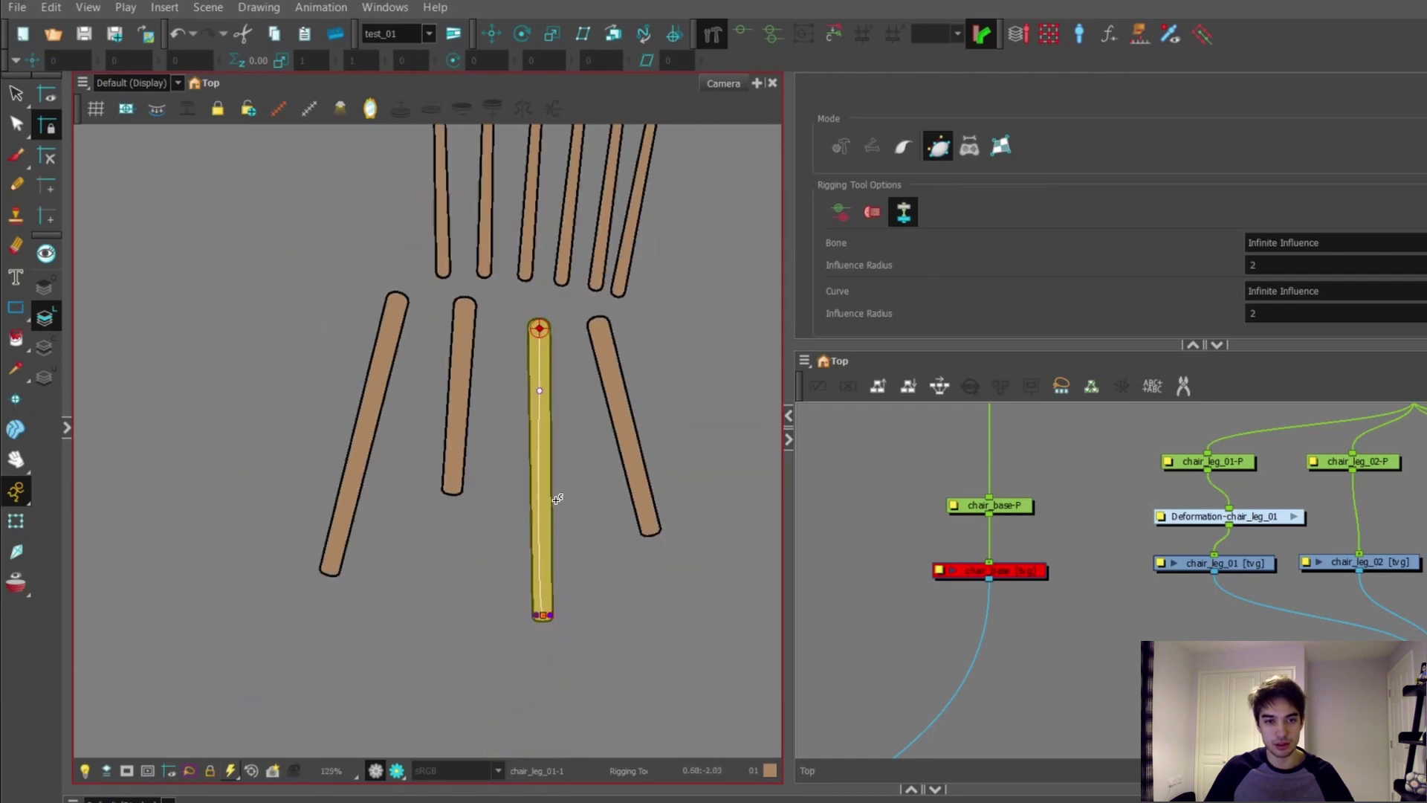
pyautogui.scroll(4, 548, 625)
pyautogui.moveTo(522, 594); pyautogui.dragTo(536, 399)
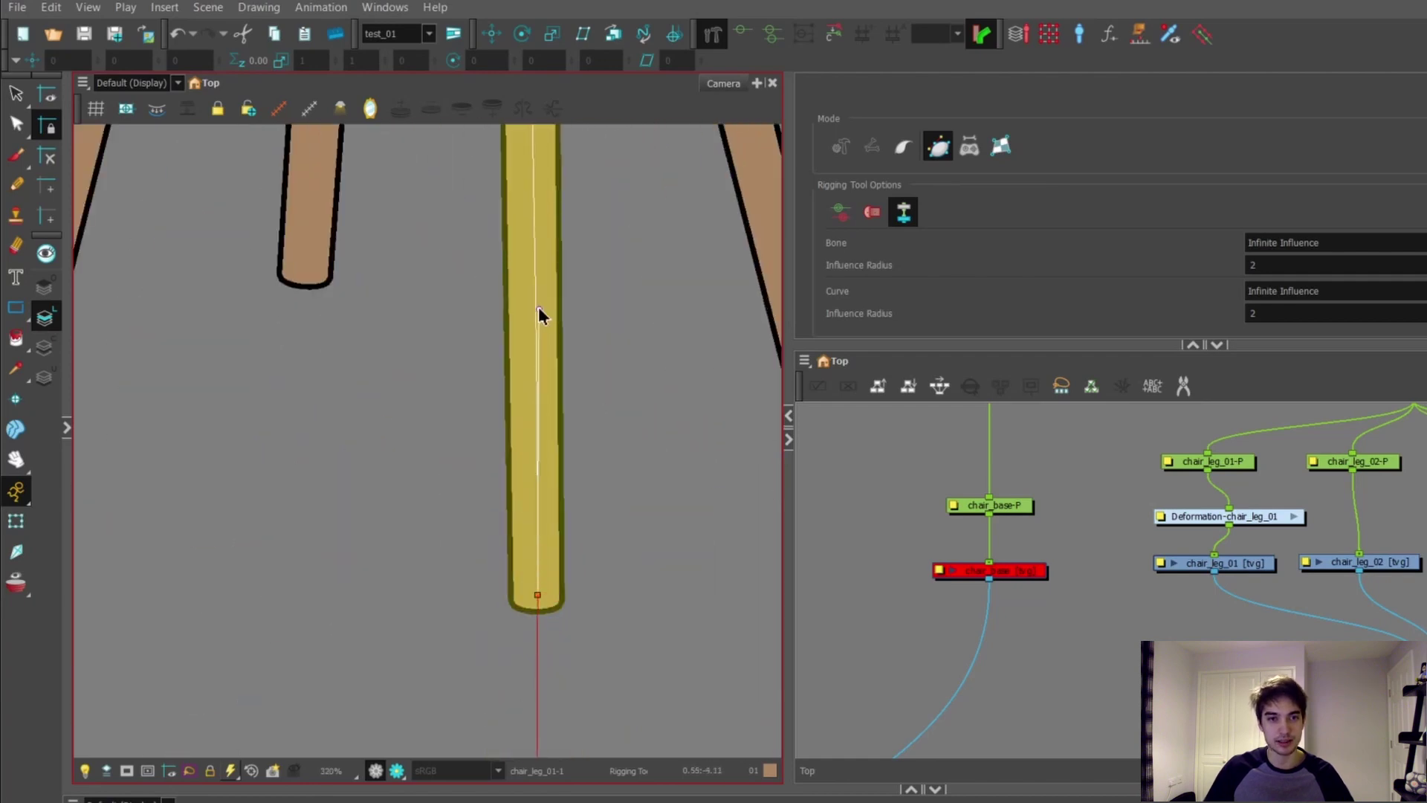
pyautogui.scroll(-4, 538, 308)
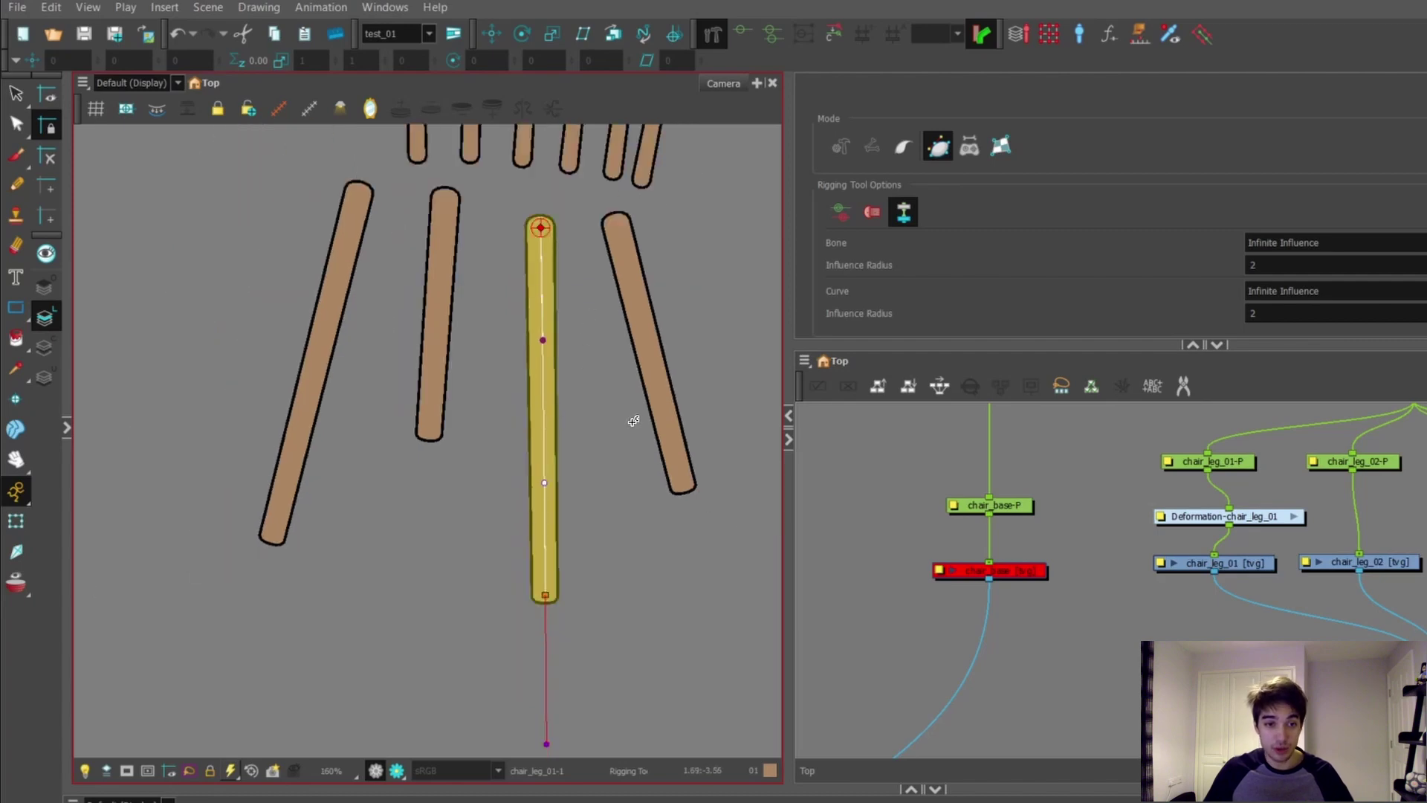
# Step: Bend the front leg into an S-curve with the Transform tool by moving its foot deformation point and lengthening the handles
pyautogui.click(16, 523)
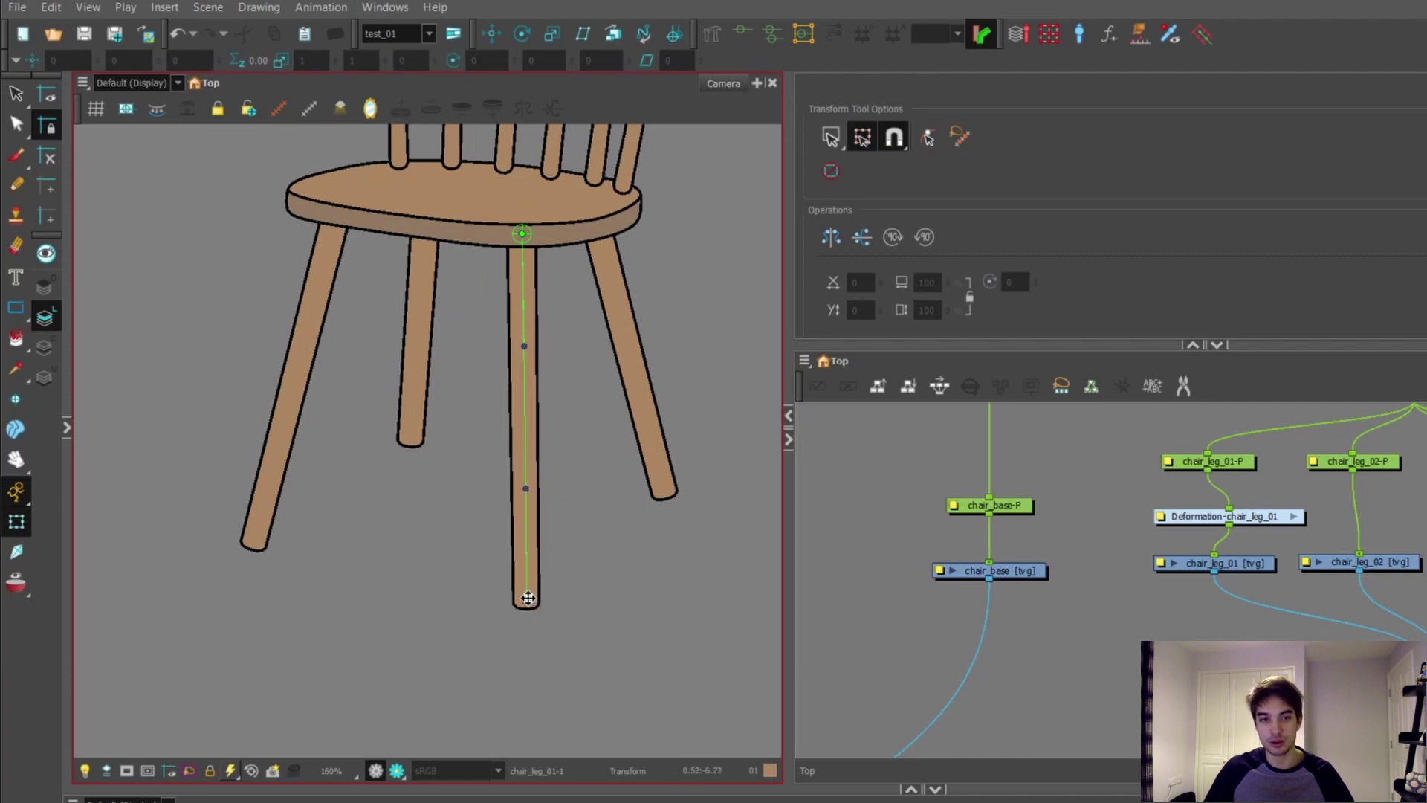
pyautogui.moveTo(527, 601); pyautogui.dragTo(547, 558)
pyautogui.moveTo(525, 595); pyautogui.dragTo(320, 458)
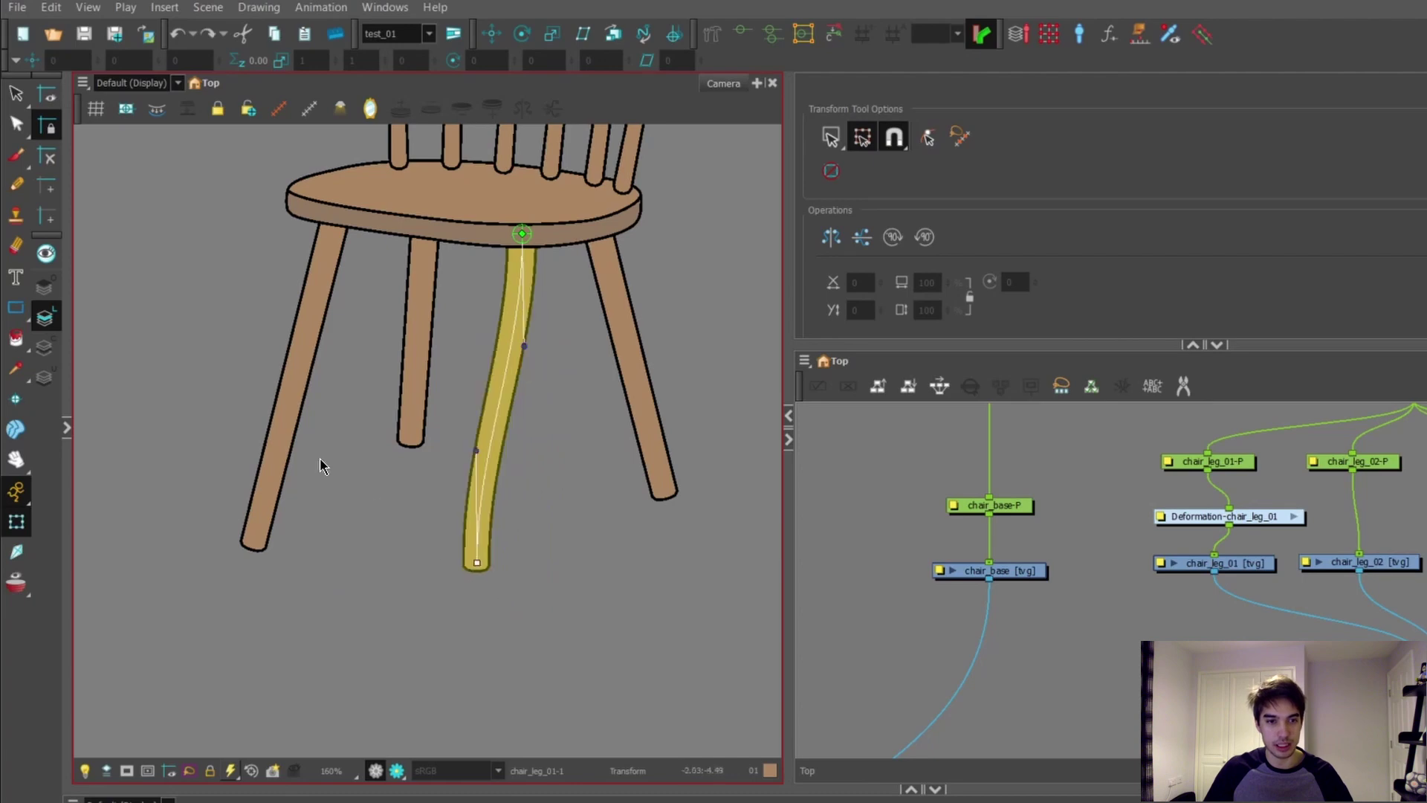
pyautogui.moveTo(331, 348); pyautogui.dragTo(345, 253)
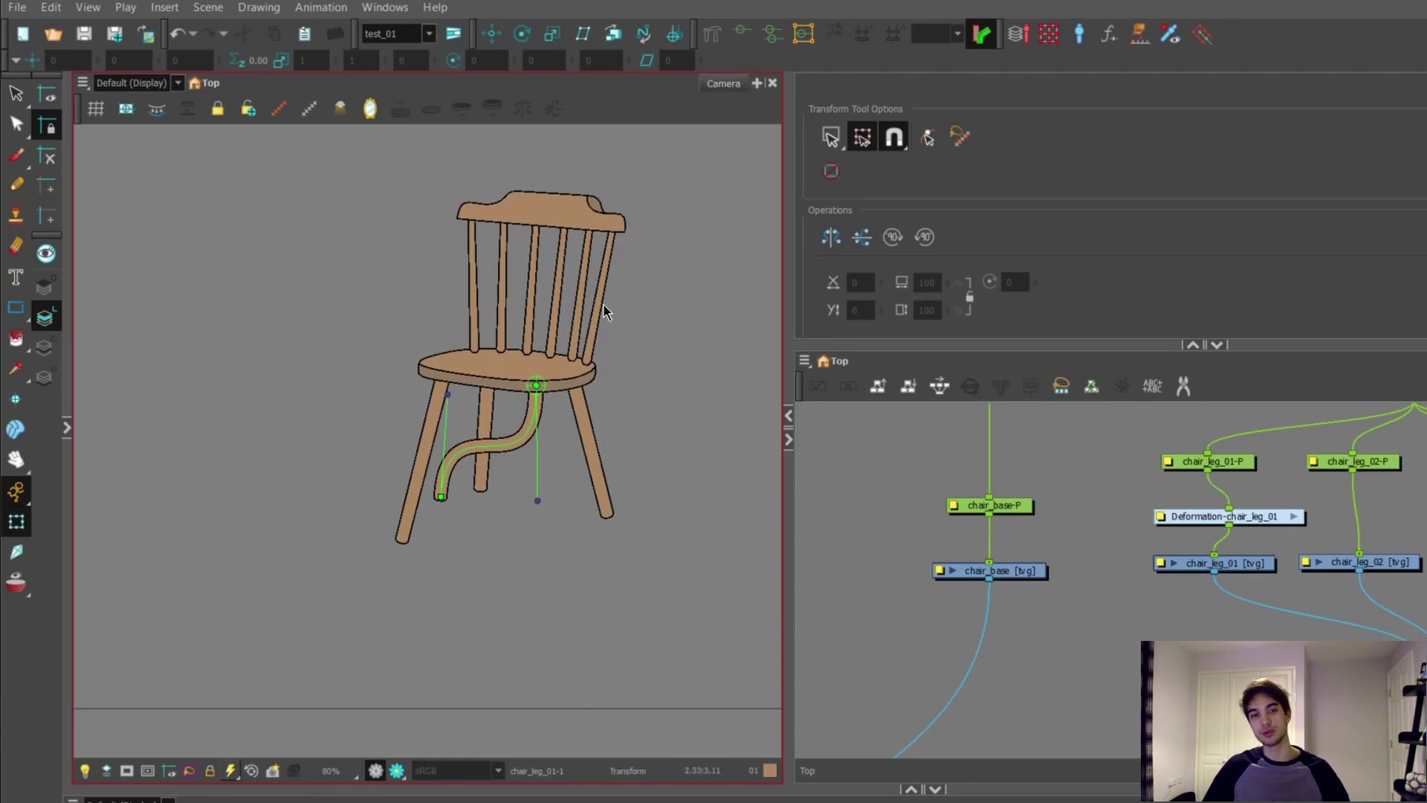
# Step: Select the chair_leg_01 drawing and show its deformation chain controls in the camera view
pyautogui.scroll(2, 494, 376)
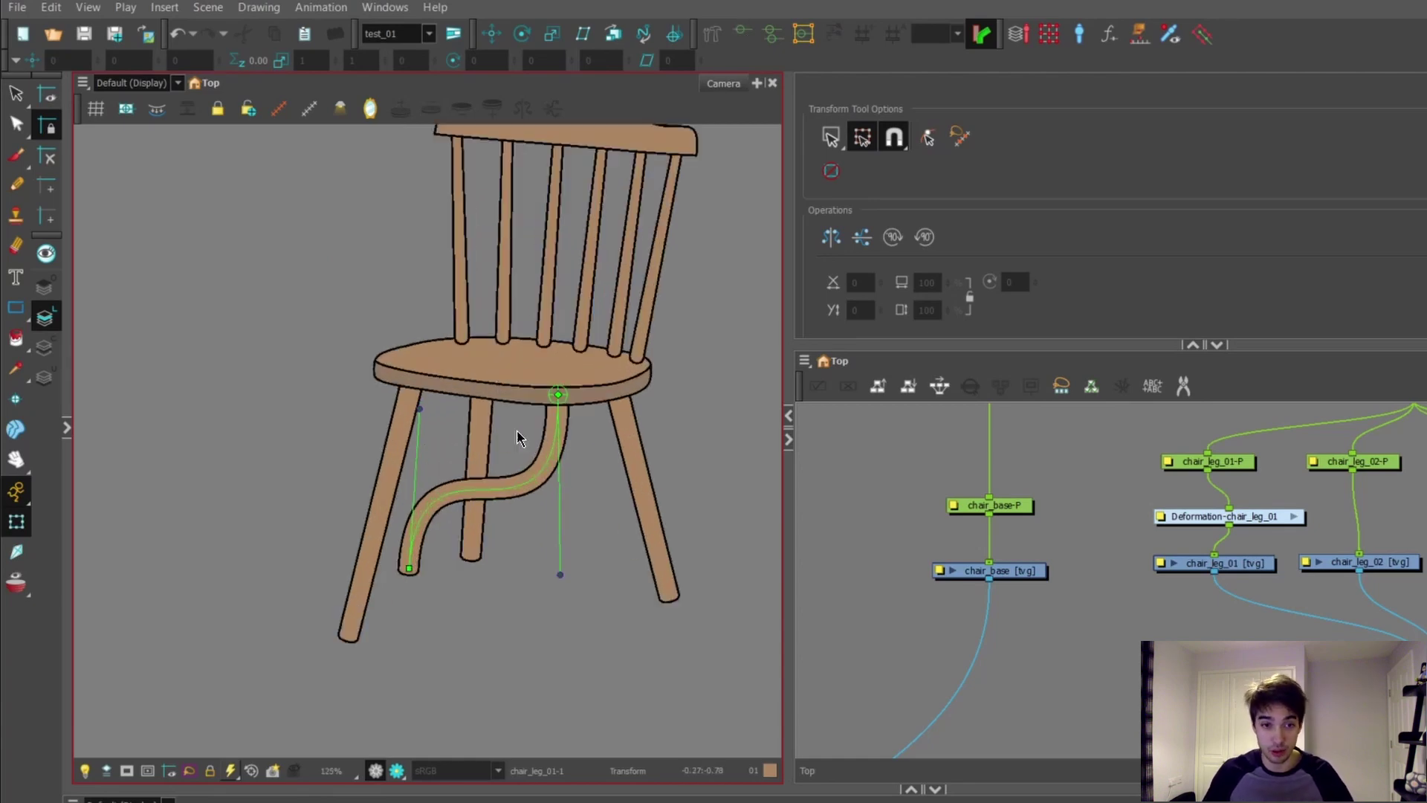
pyautogui.scroll(-1, 518, 432)
pyautogui.scroll(1, 579, 408)
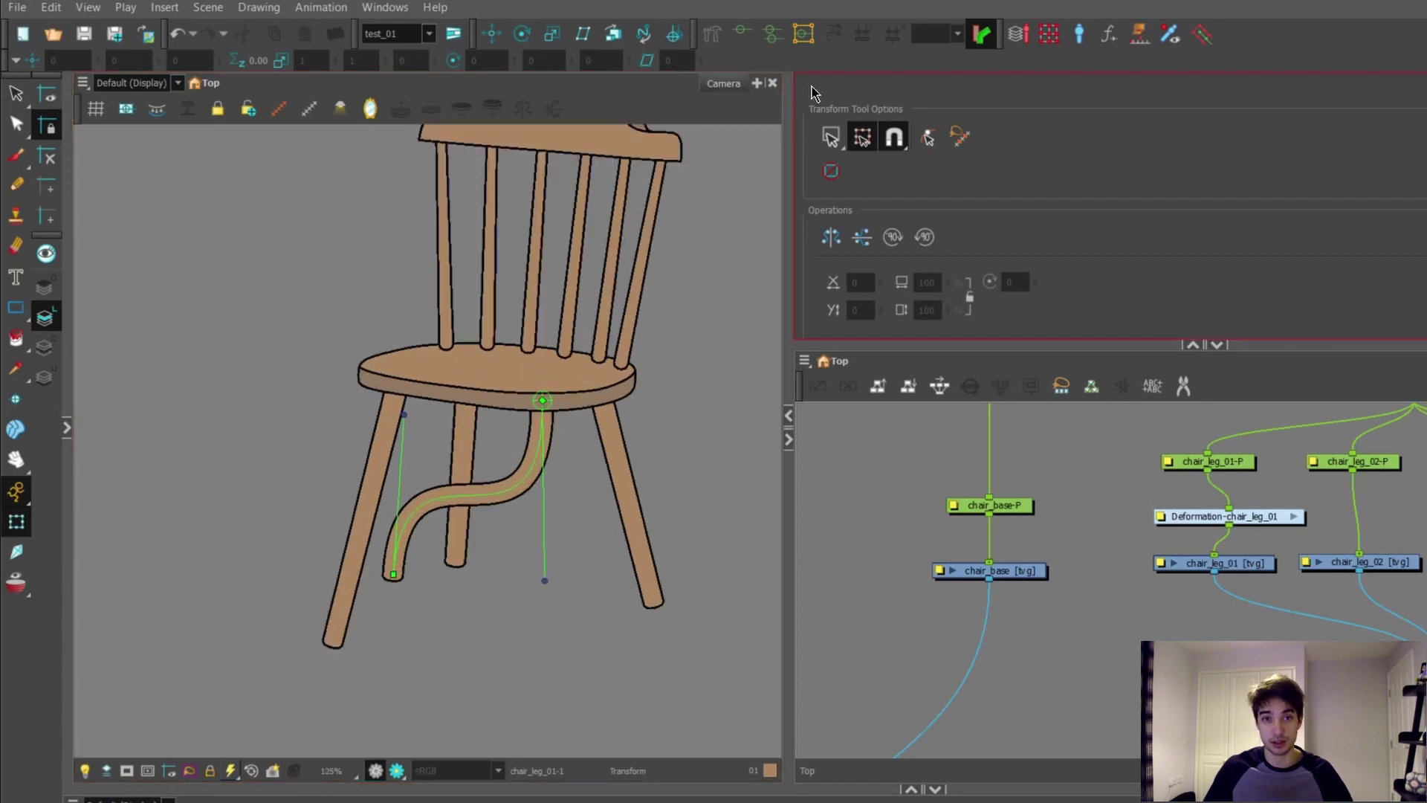
pyautogui.click(1258, 571)
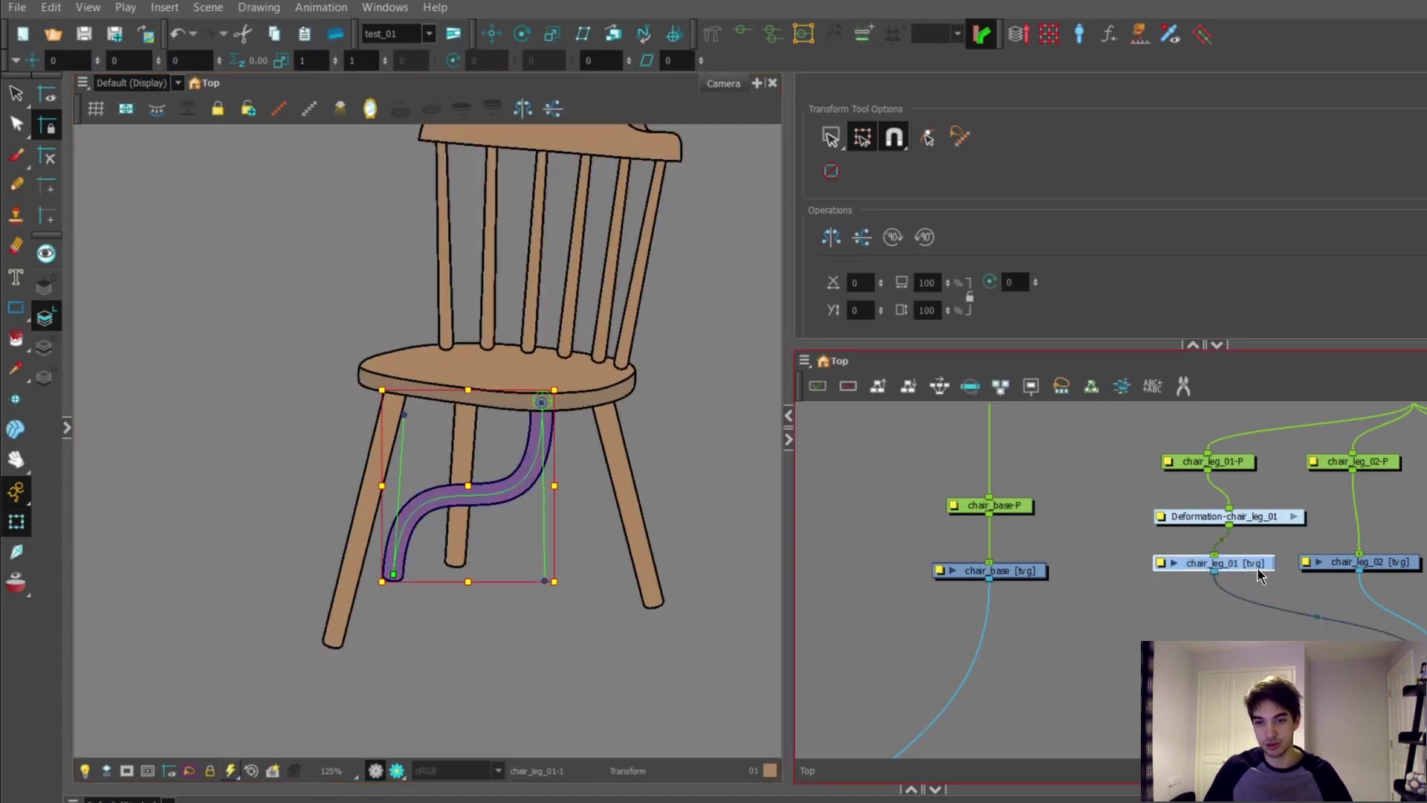
pyautogui.click(742, 42)
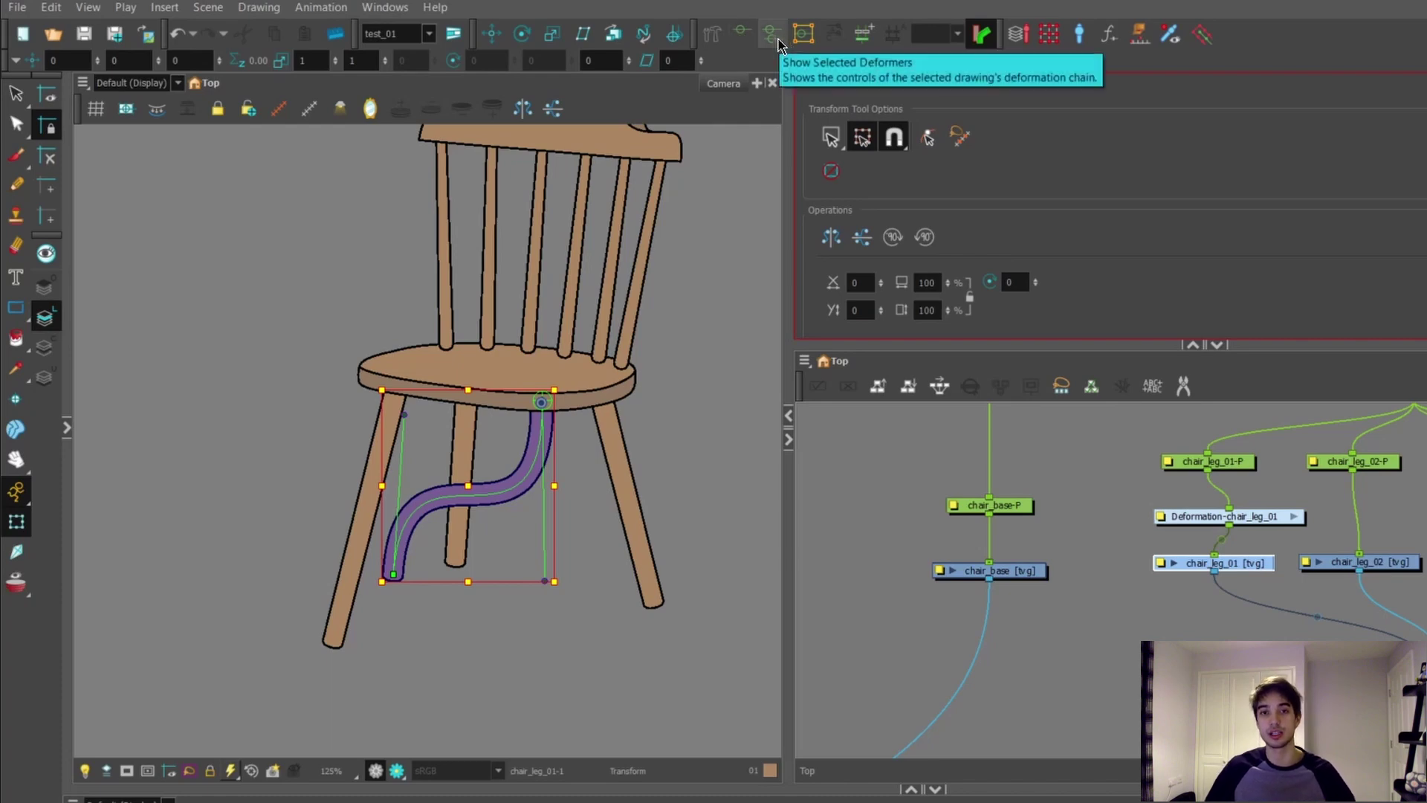
pyautogui.click(773, 34)
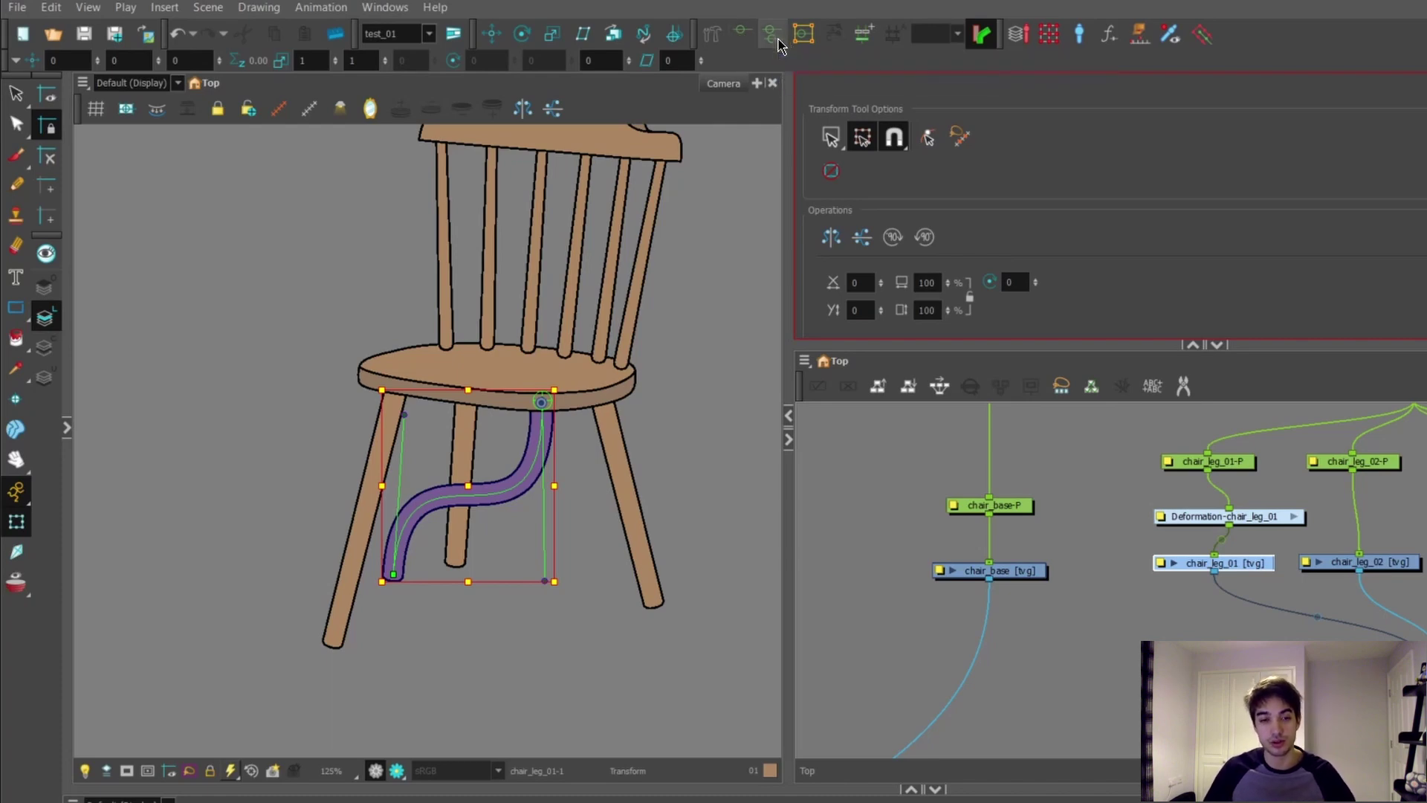
pyautogui.click(881, 488)
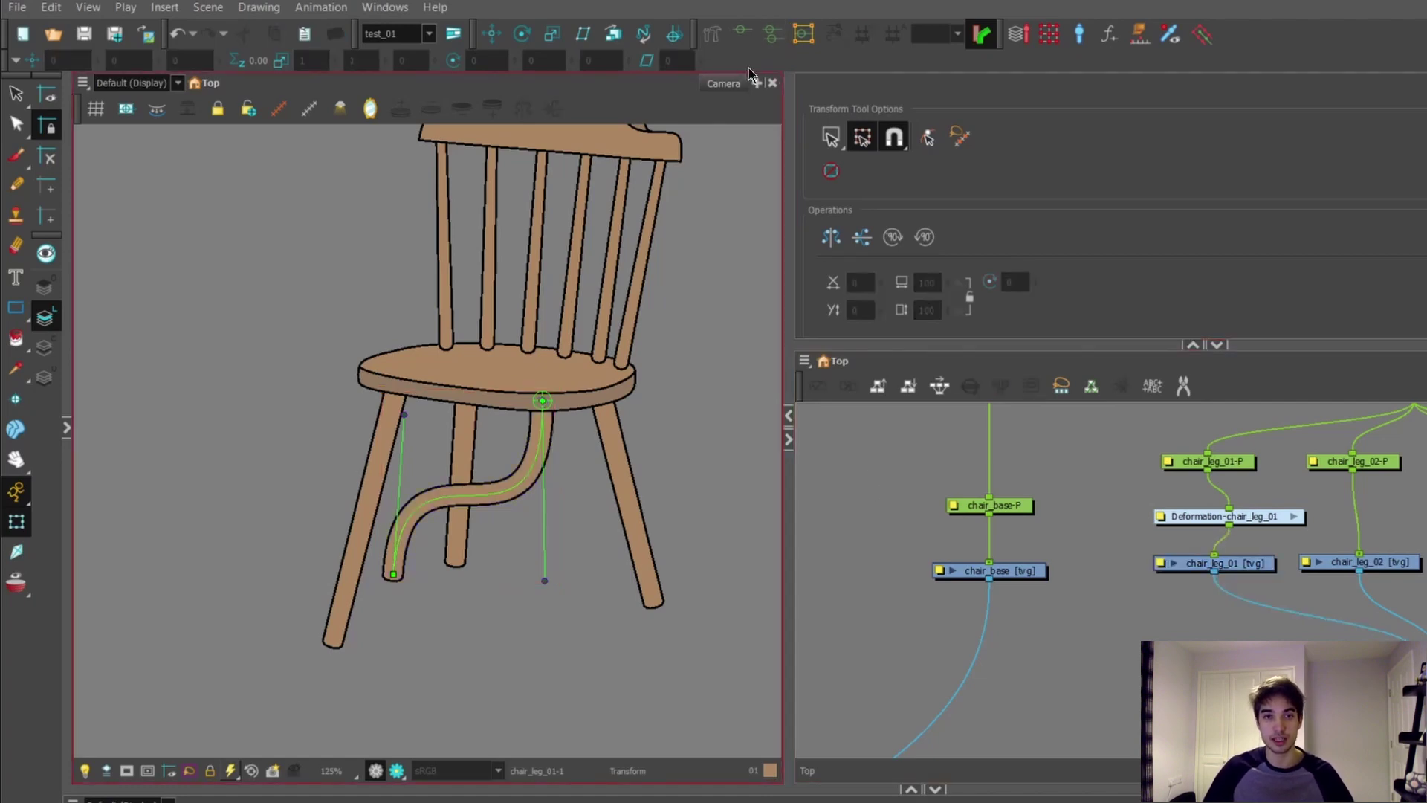
# Step: Hide the deformation controls in the camera view and reselect the chair_leg_01 drawing
pyautogui.click(748, 37)
pyautogui.scroll(-2, 521, 506)
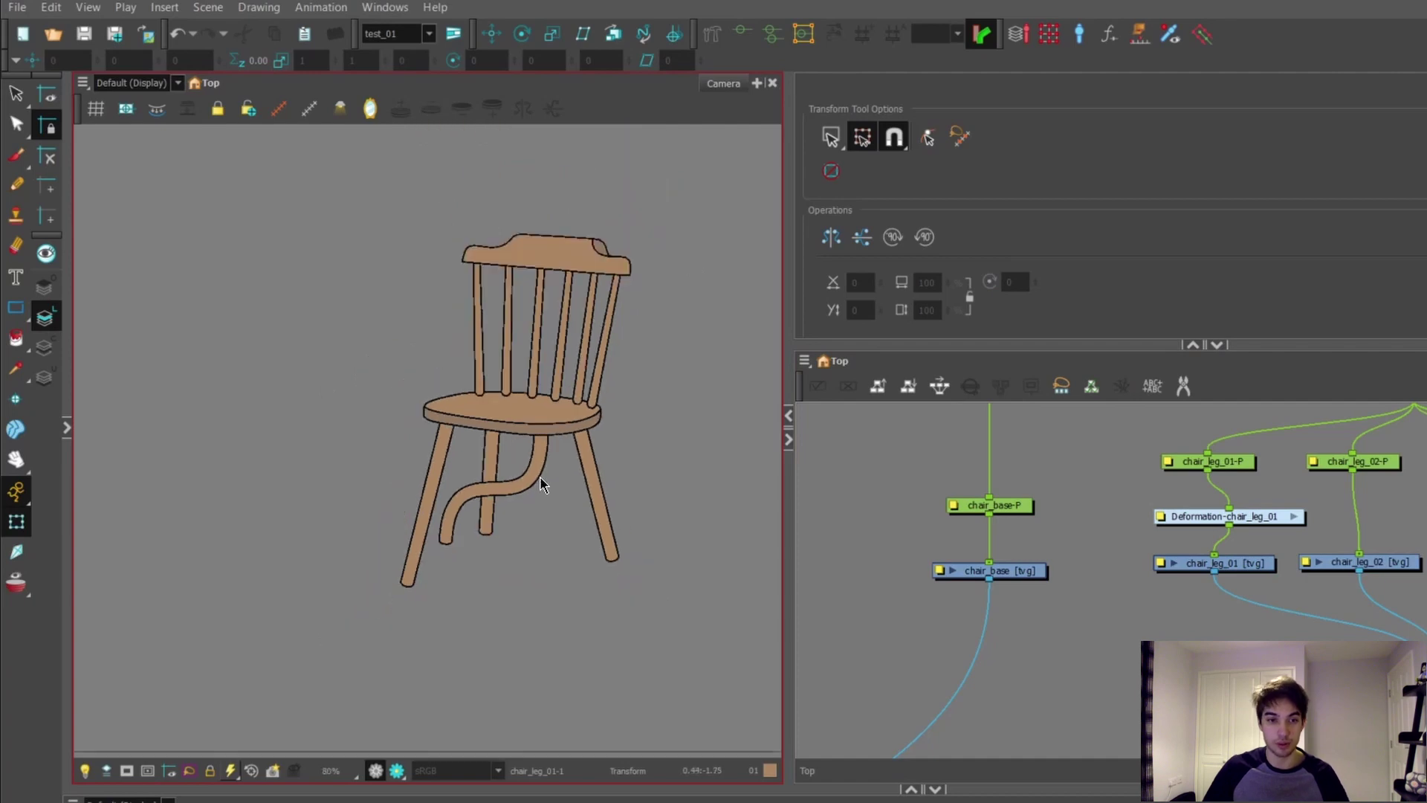
pyautogui.click(1182, 558)
pyautogui.scroll(1, 573, 462)
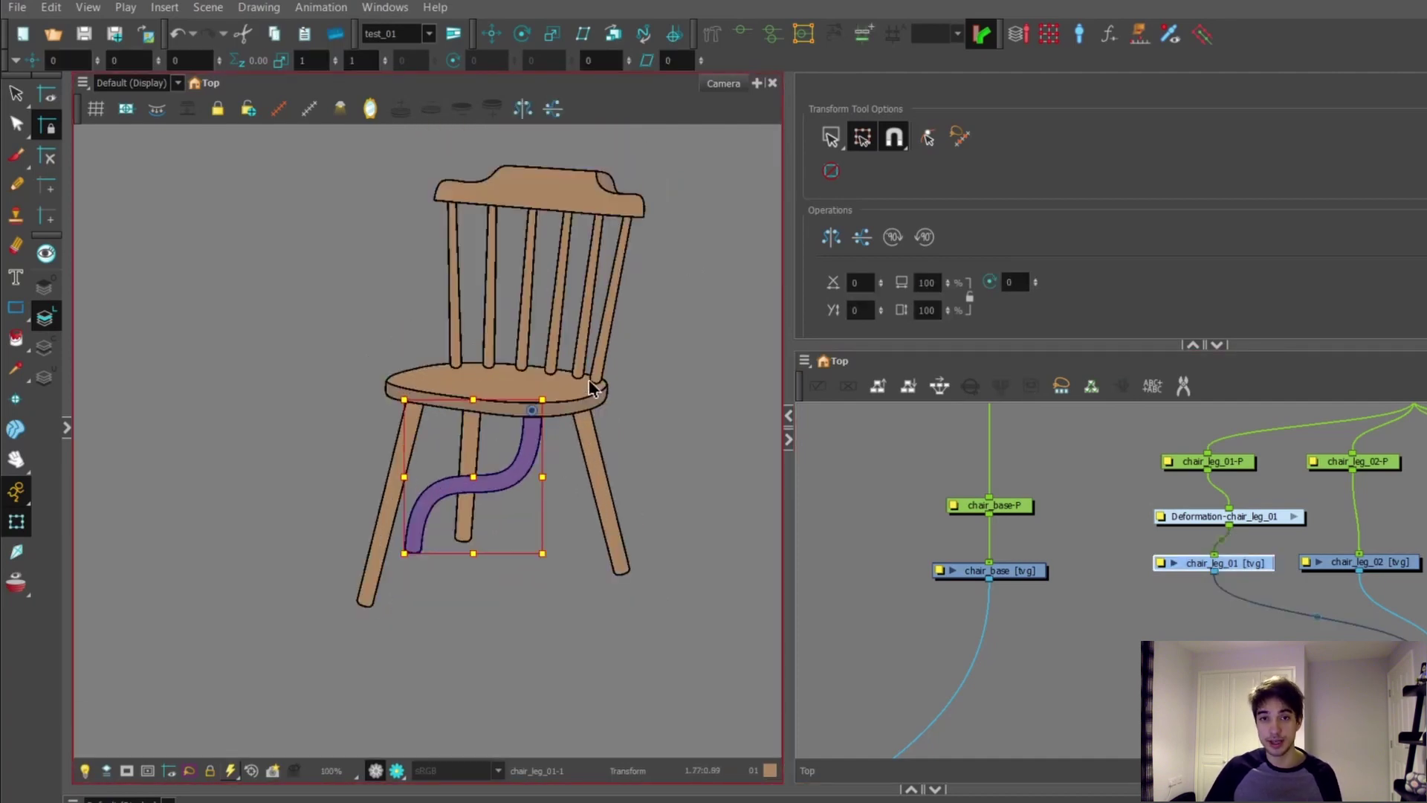
pyautogui.scroll(2, 1275, 550)
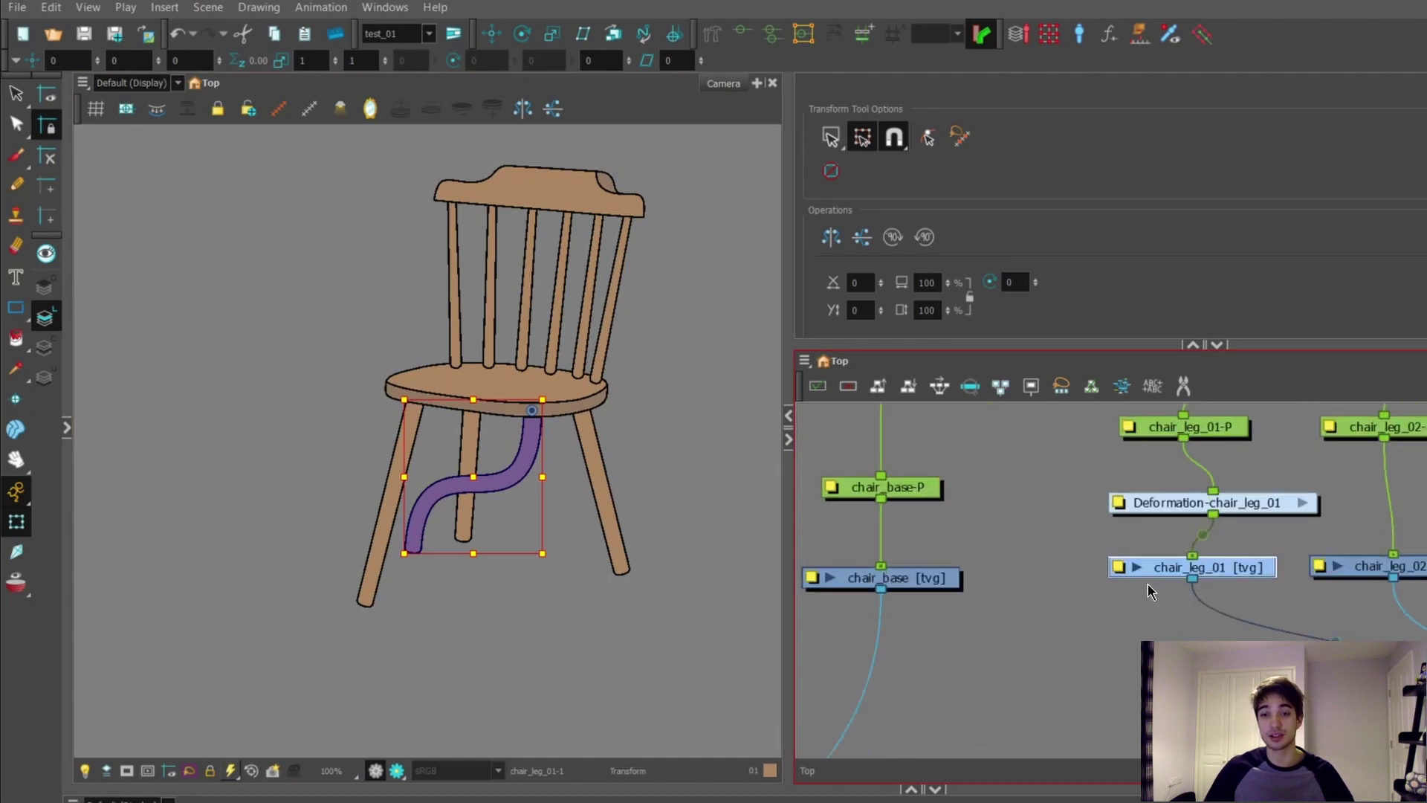
# Step: Select the Deformation-chair_leg_01 group with its controls shown, and disable the chair_base drawing to expose the leg tops
pyautogui.click(1256, 504)
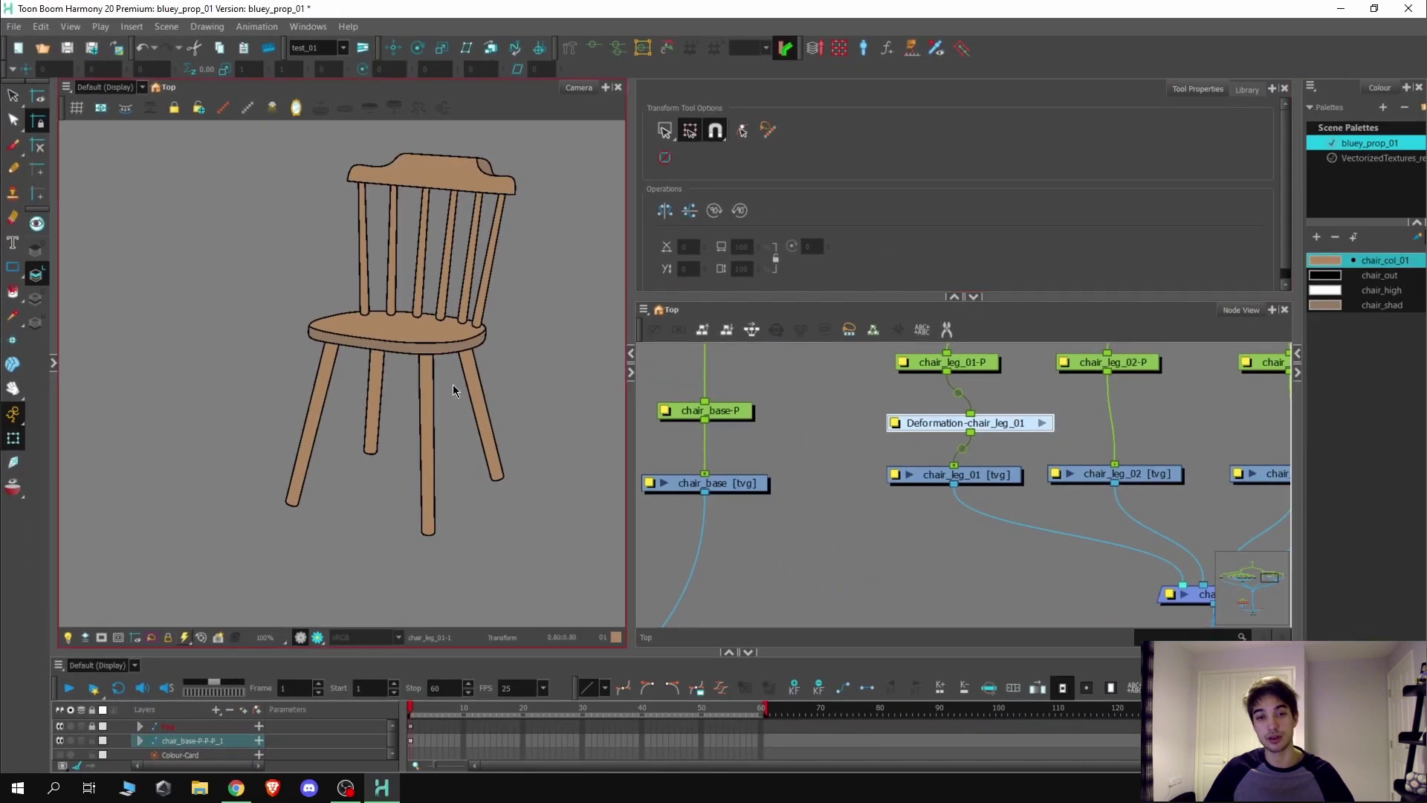
pyautogui.scroll(2, 554, 416)
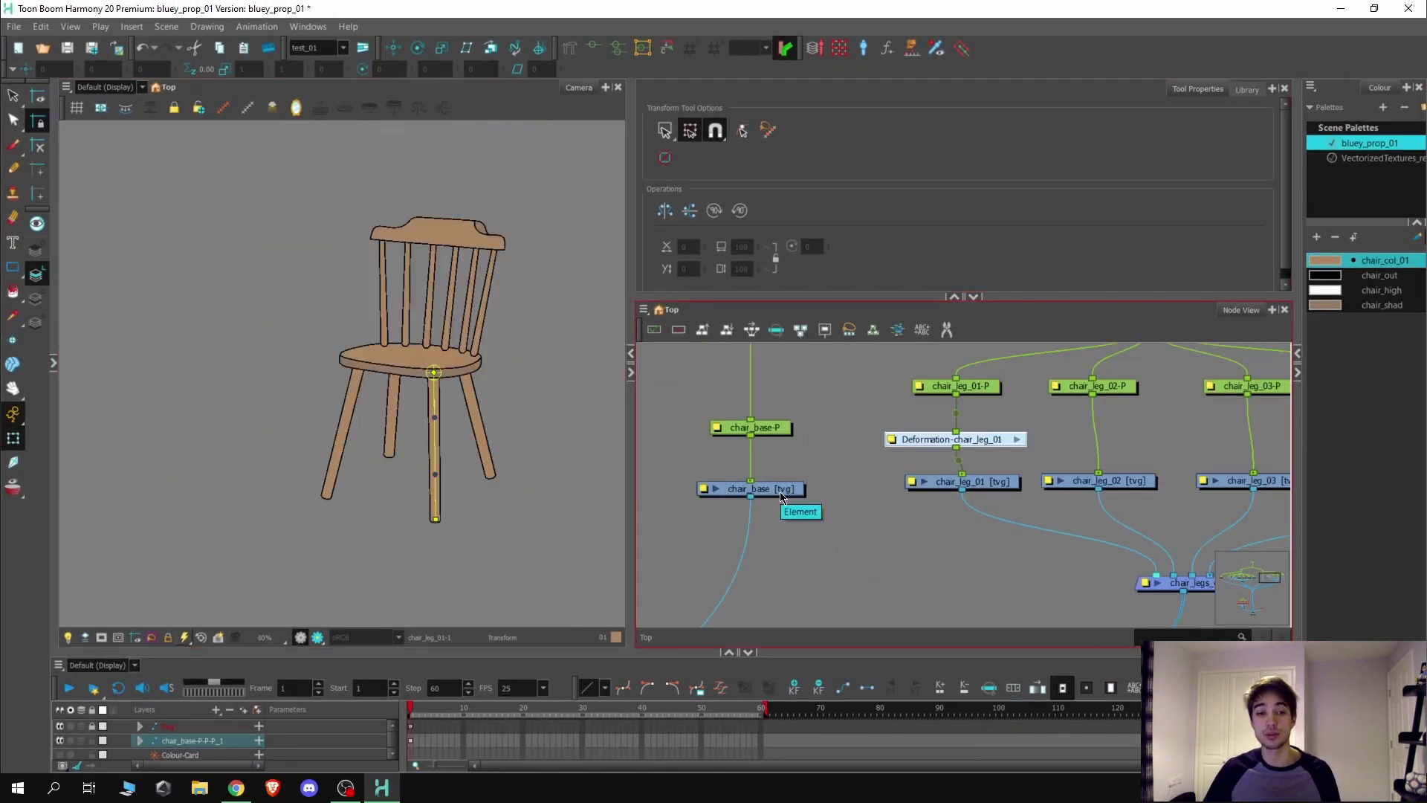
pyautogui.click(776, 492)
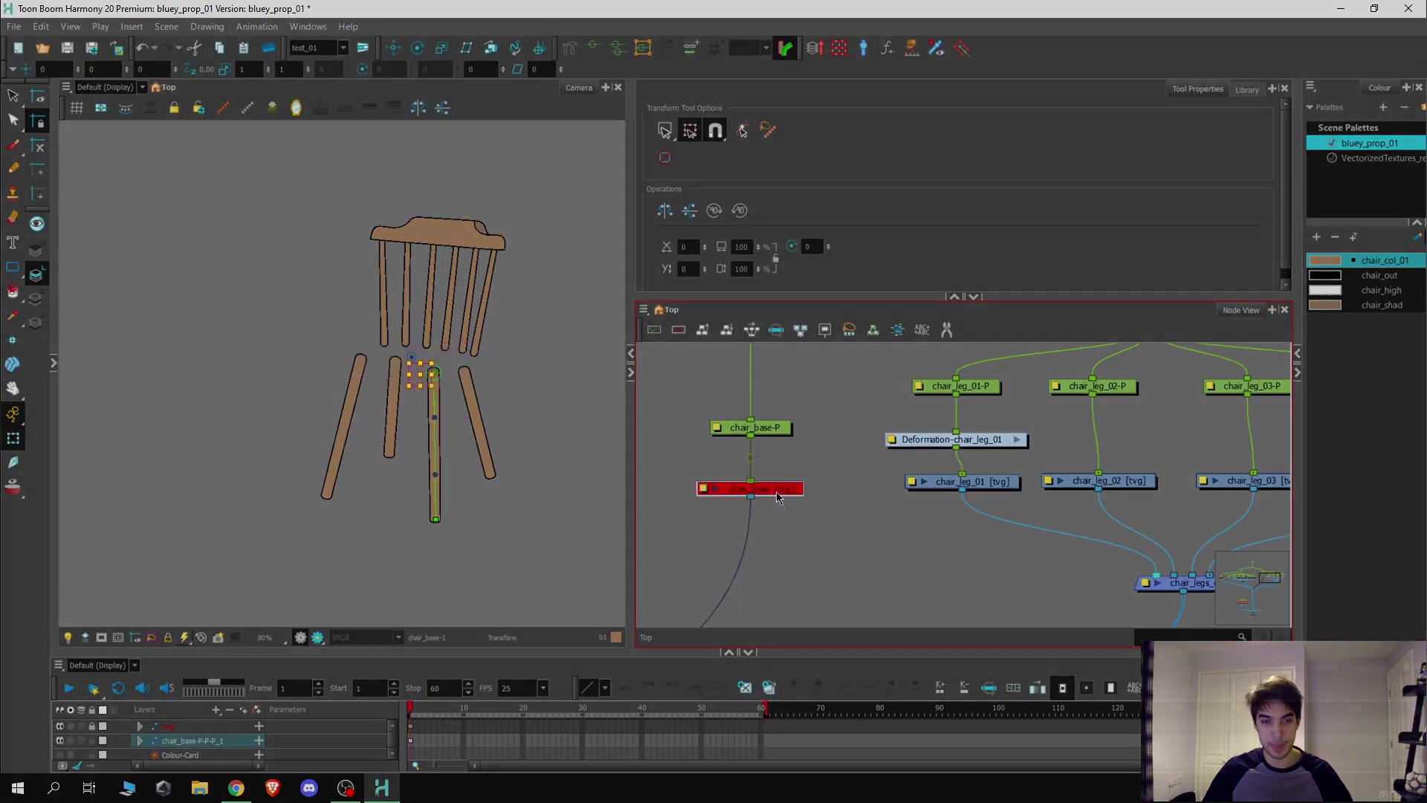